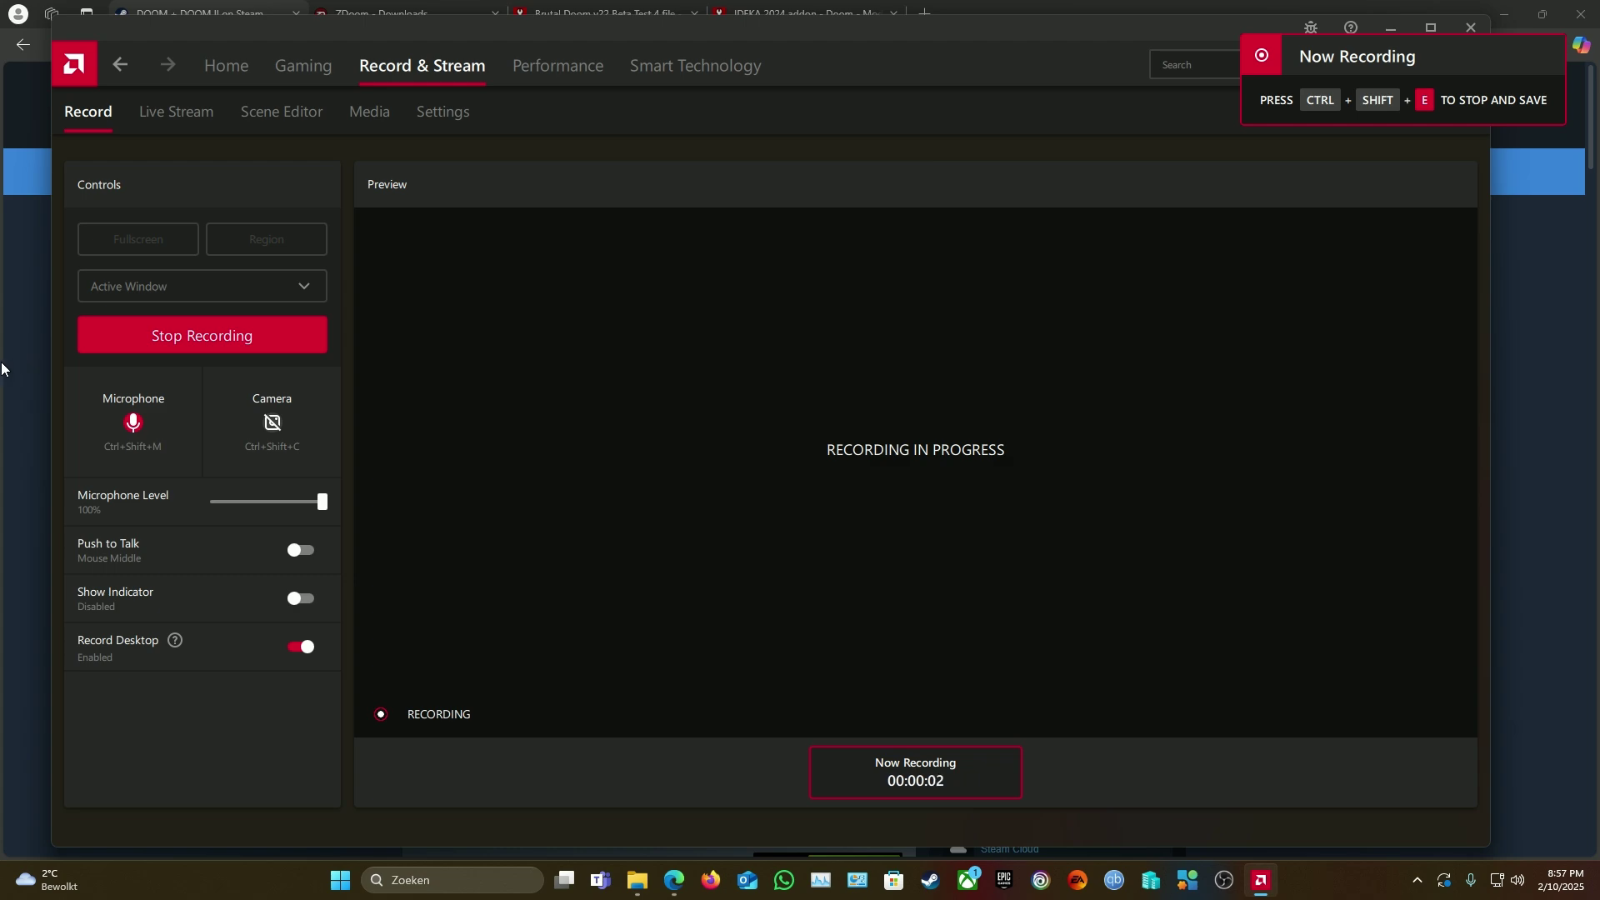
Switch to the browser and review the Brutal Doom v22 Beta Test 4 page and the IDFKA 2024 add-on description
click(14, 354)
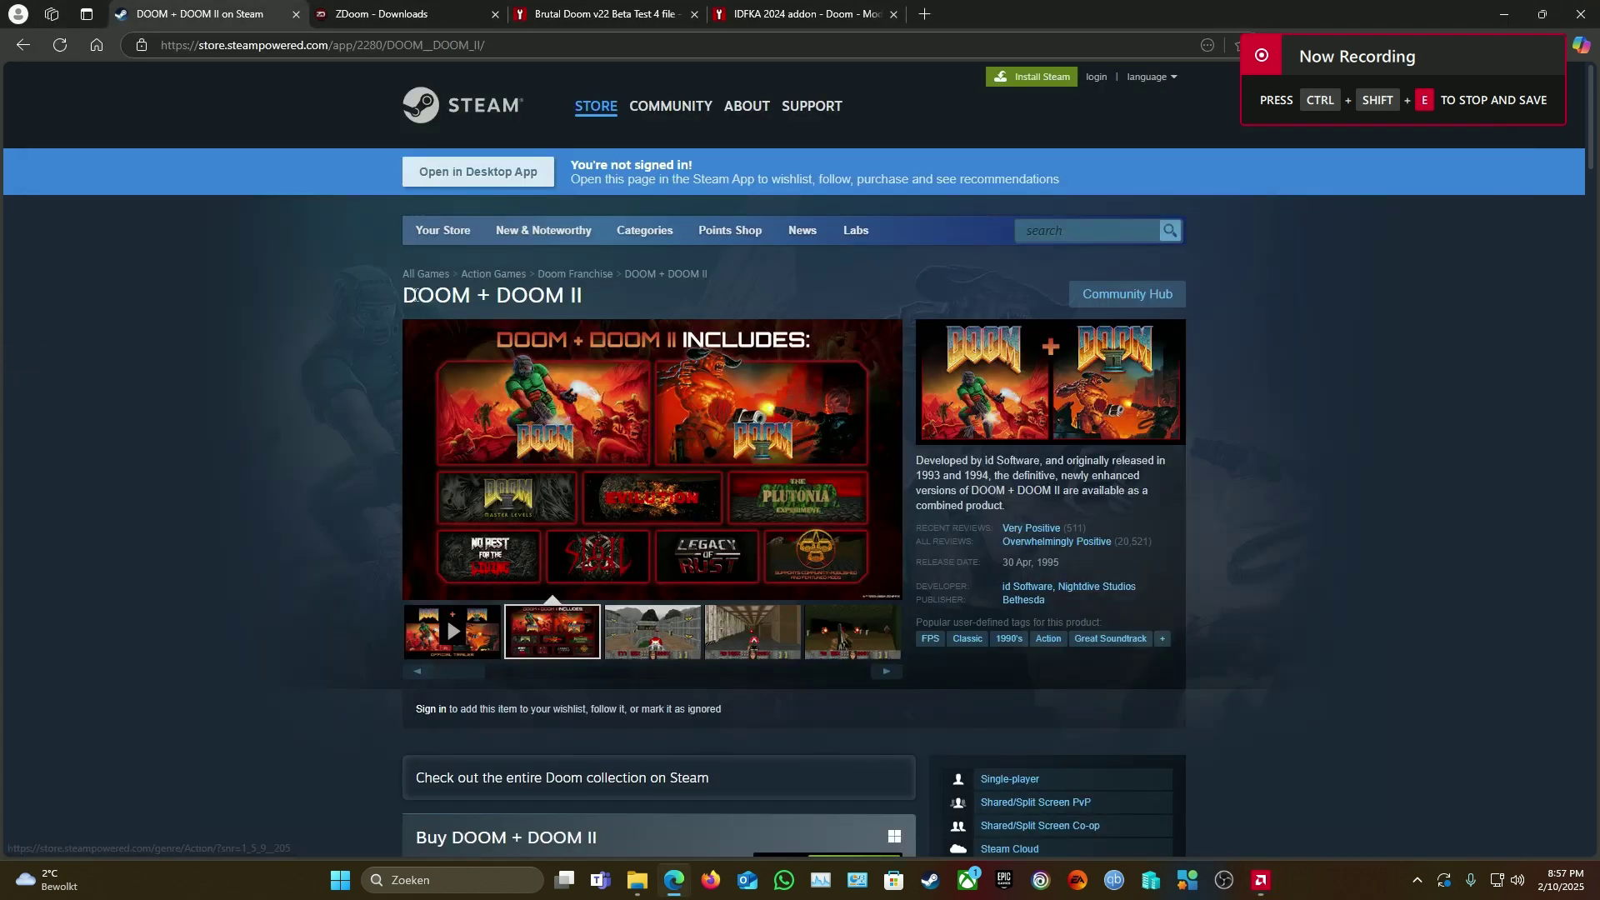
click(600, 13)
scroll(447, 123, up, 3)
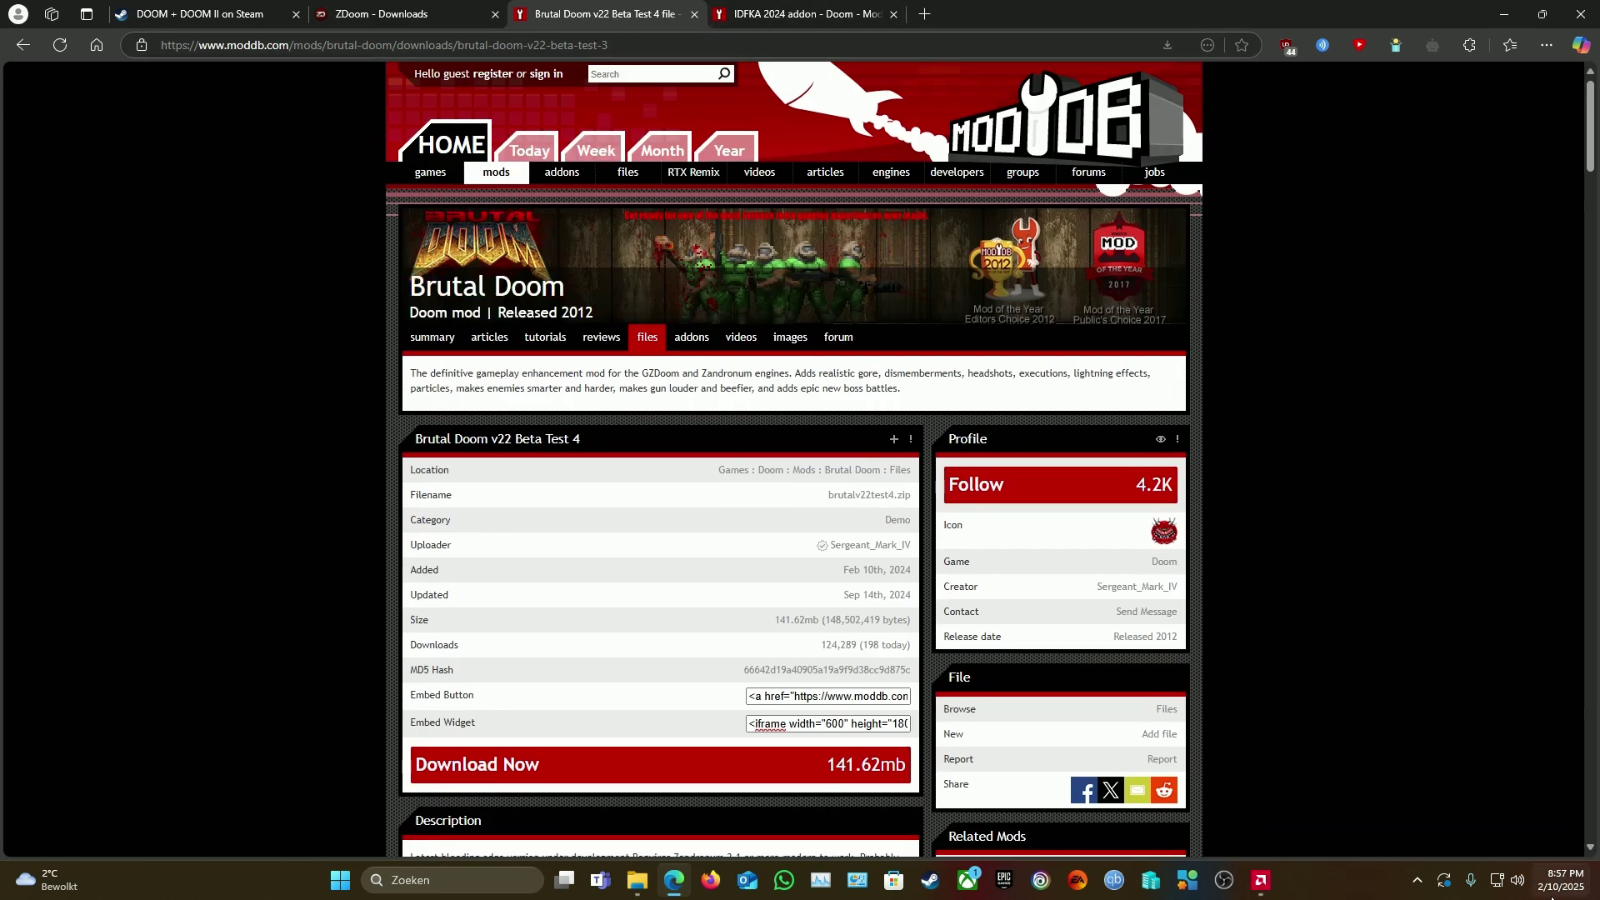
click(781, 6)
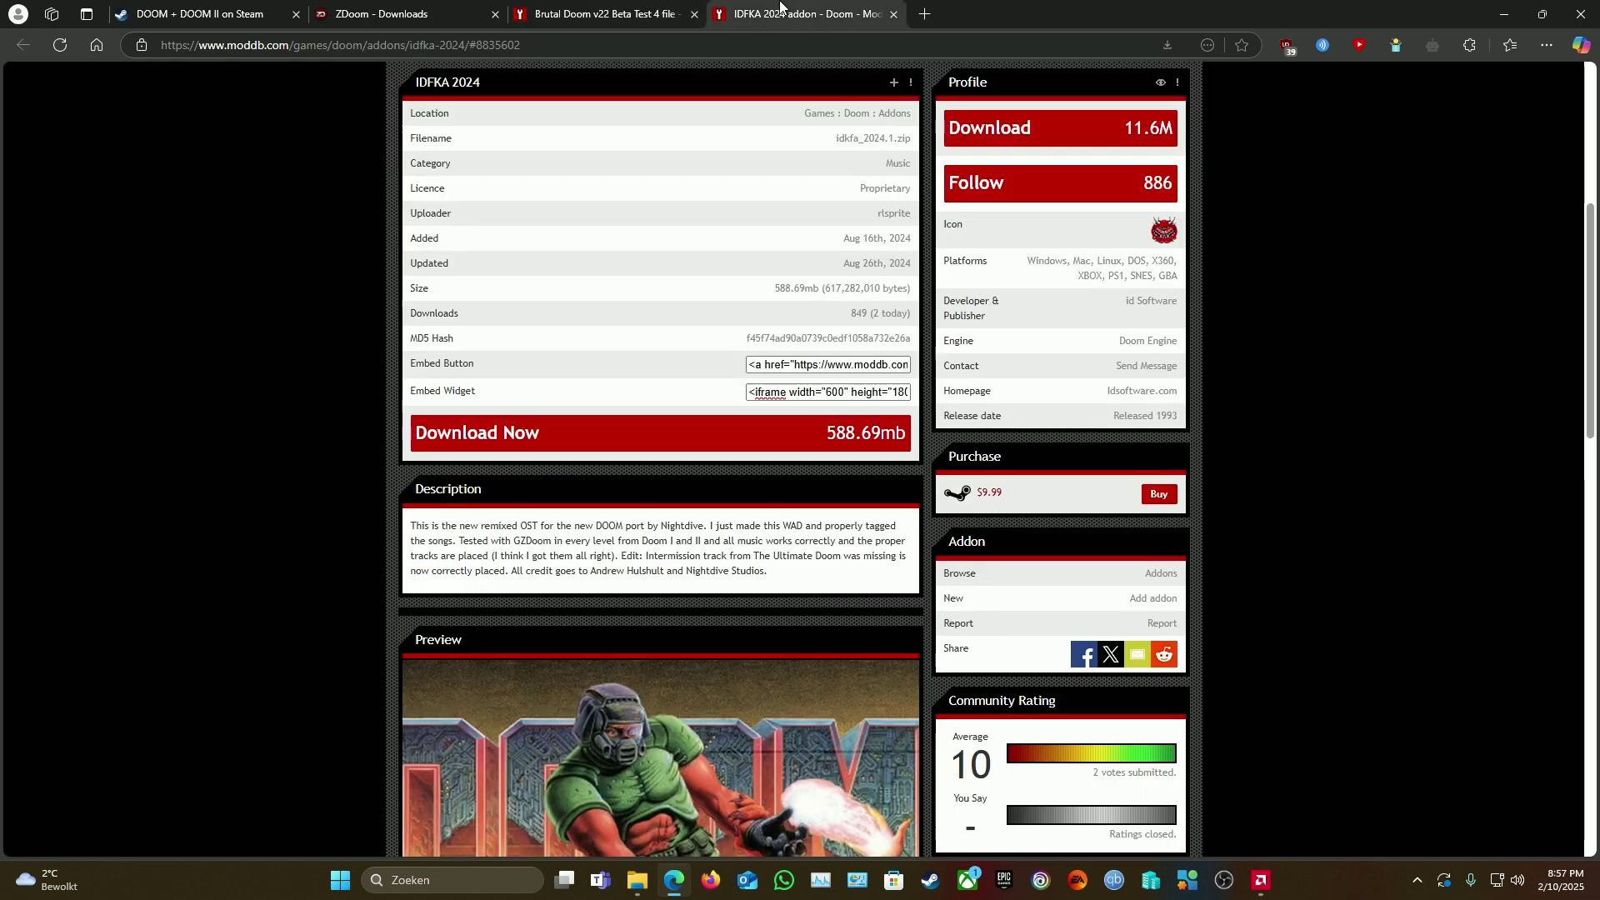
scroll(558, 215, up, 2)
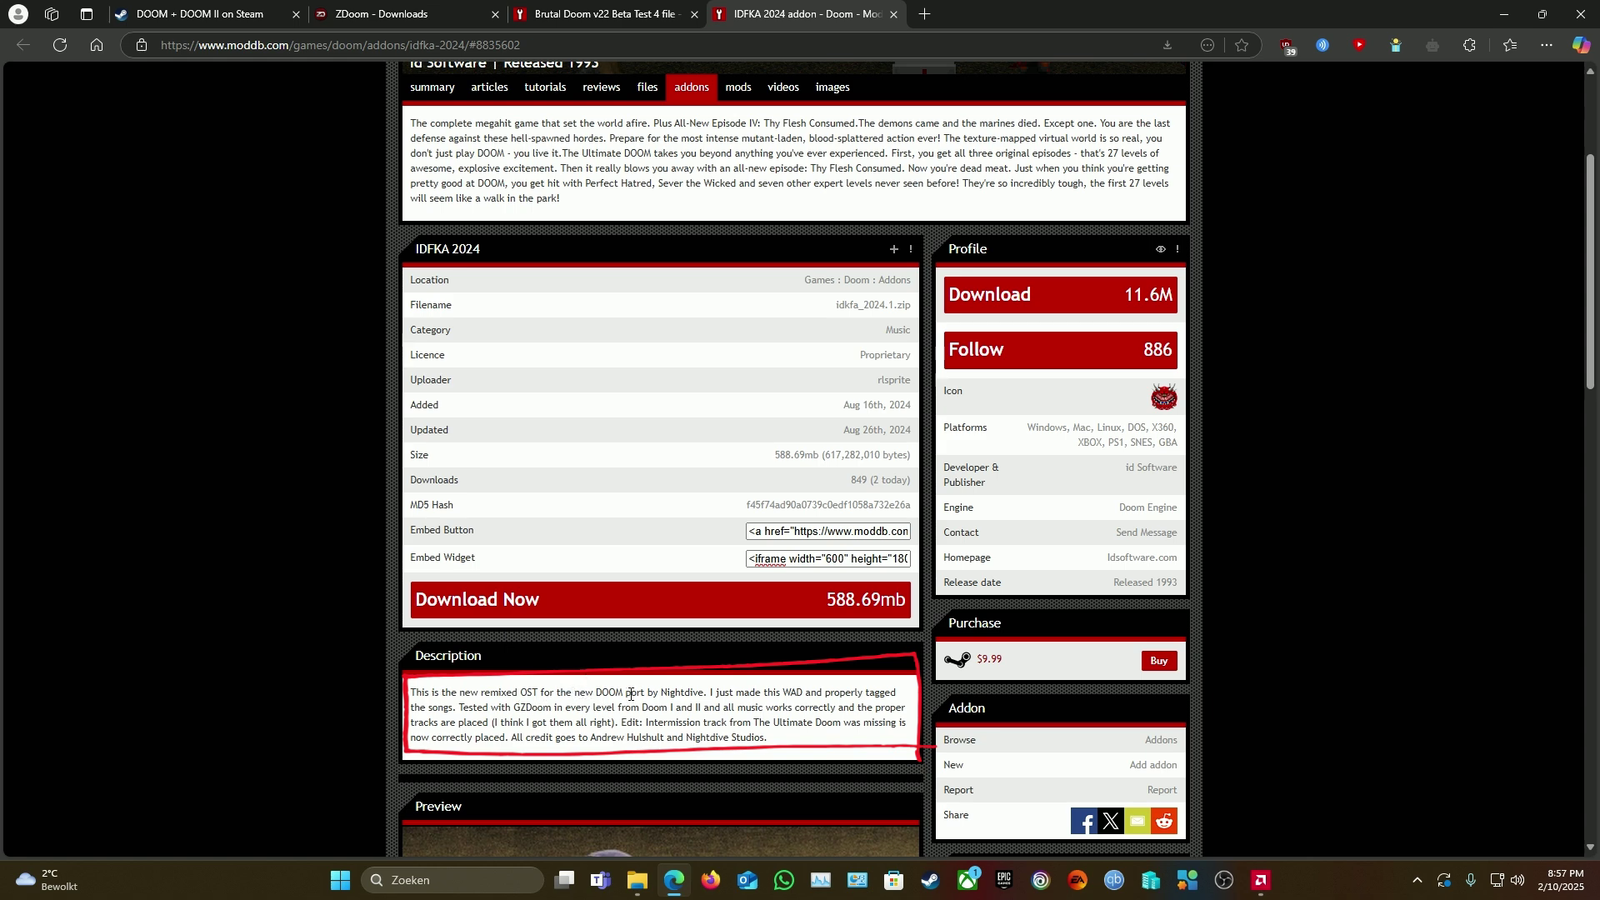
drag(666, 694, 705, 694)
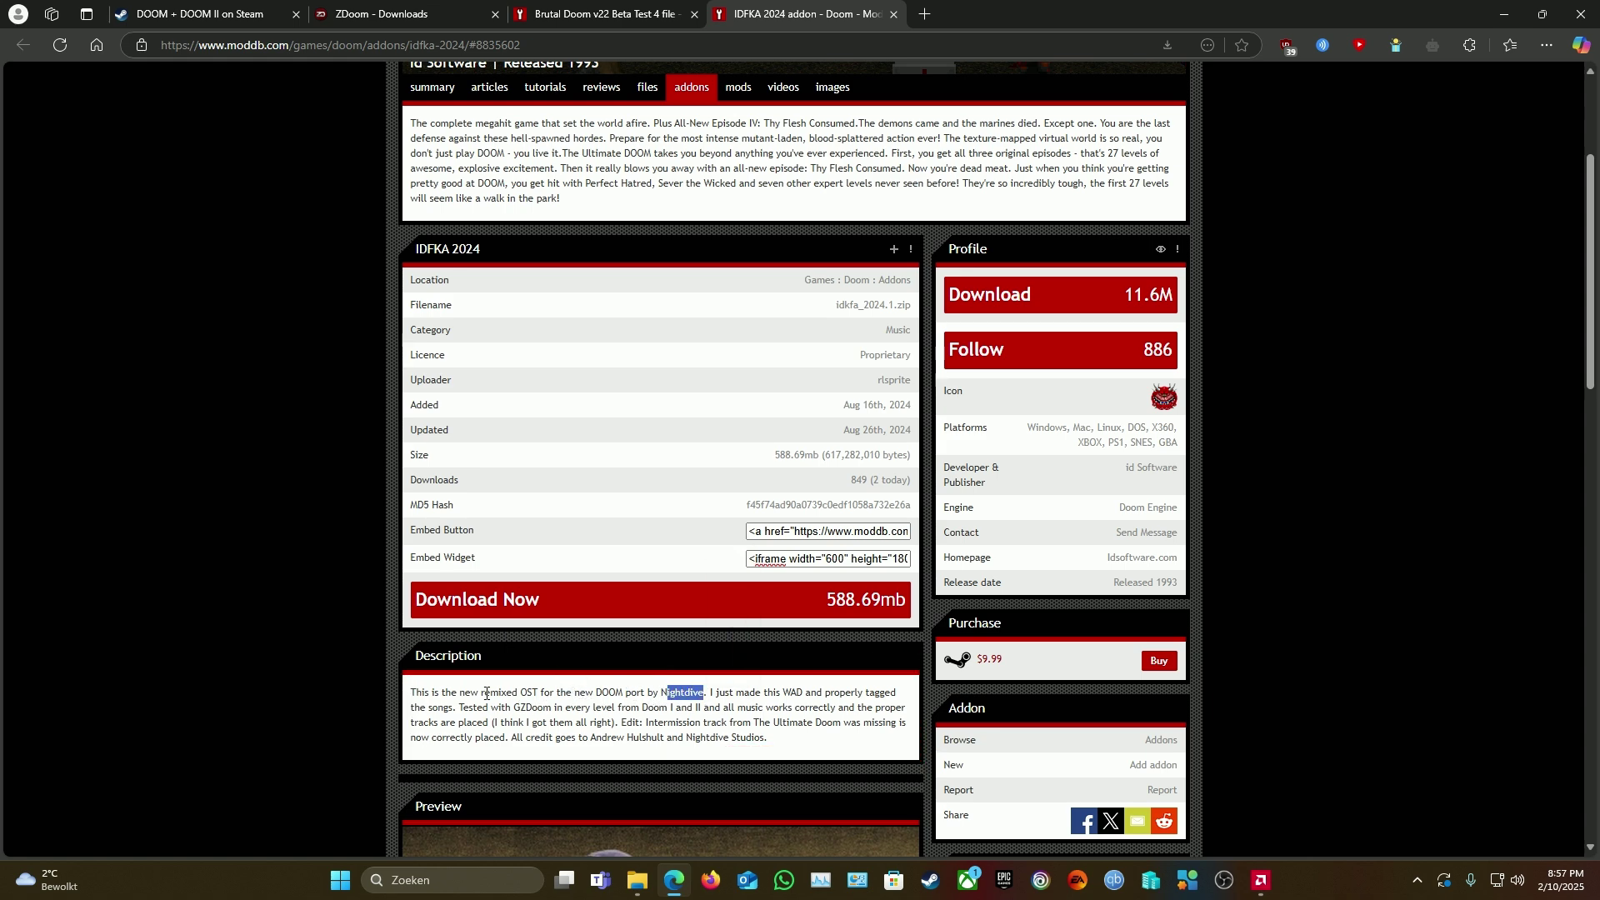
Examine the DOOM + DOOM II Steam store page, including its title and purchase options
click(219, 14)
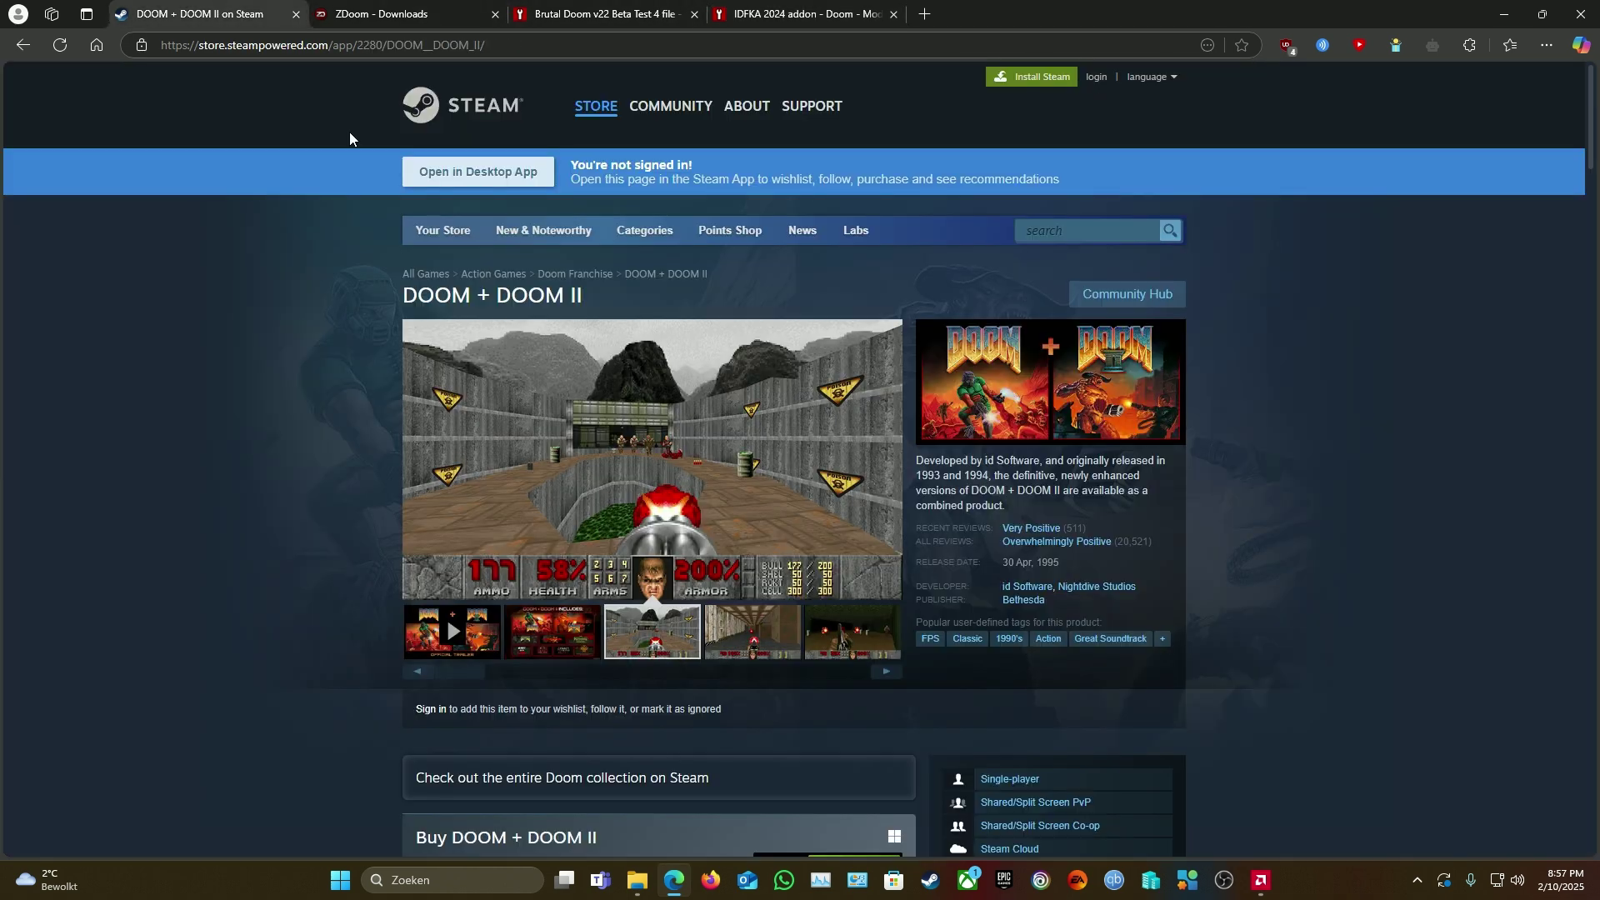
drag(396, 297, 592, 292)
click(378, 563)
scroll(332, 564, down, 3)
scroll(330, 556, up, 3)
scroll(599, 508, down, 4)
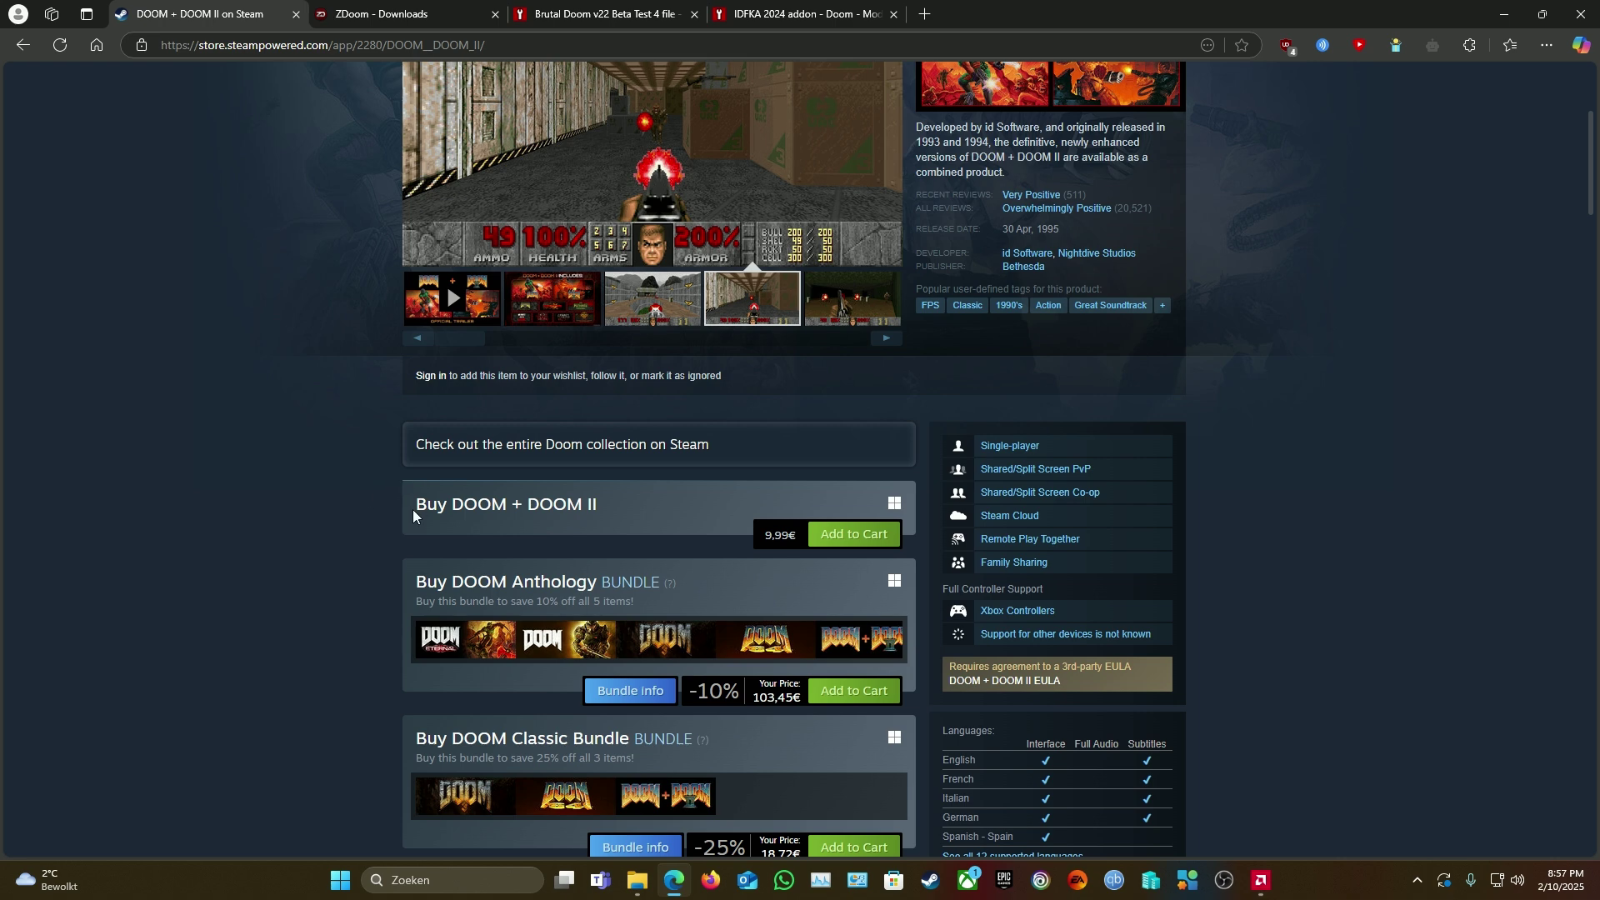
drag(415, 511, 604, 506)
scroll(350, 504, up, 5)
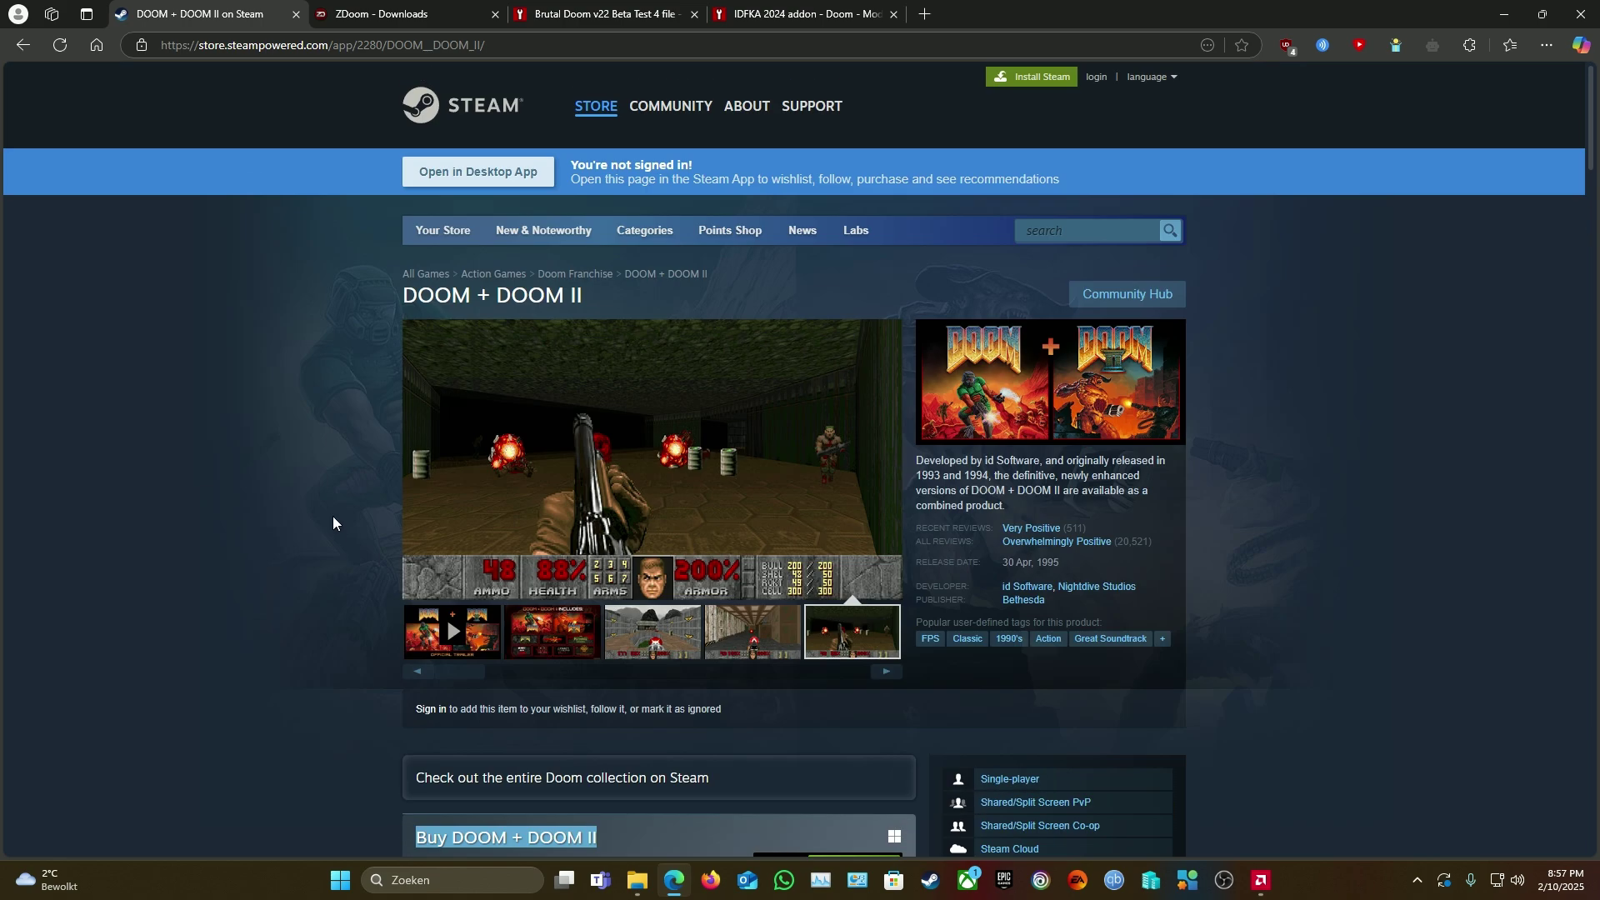
click(293, 457)
scroll(295, 451, down, 4)
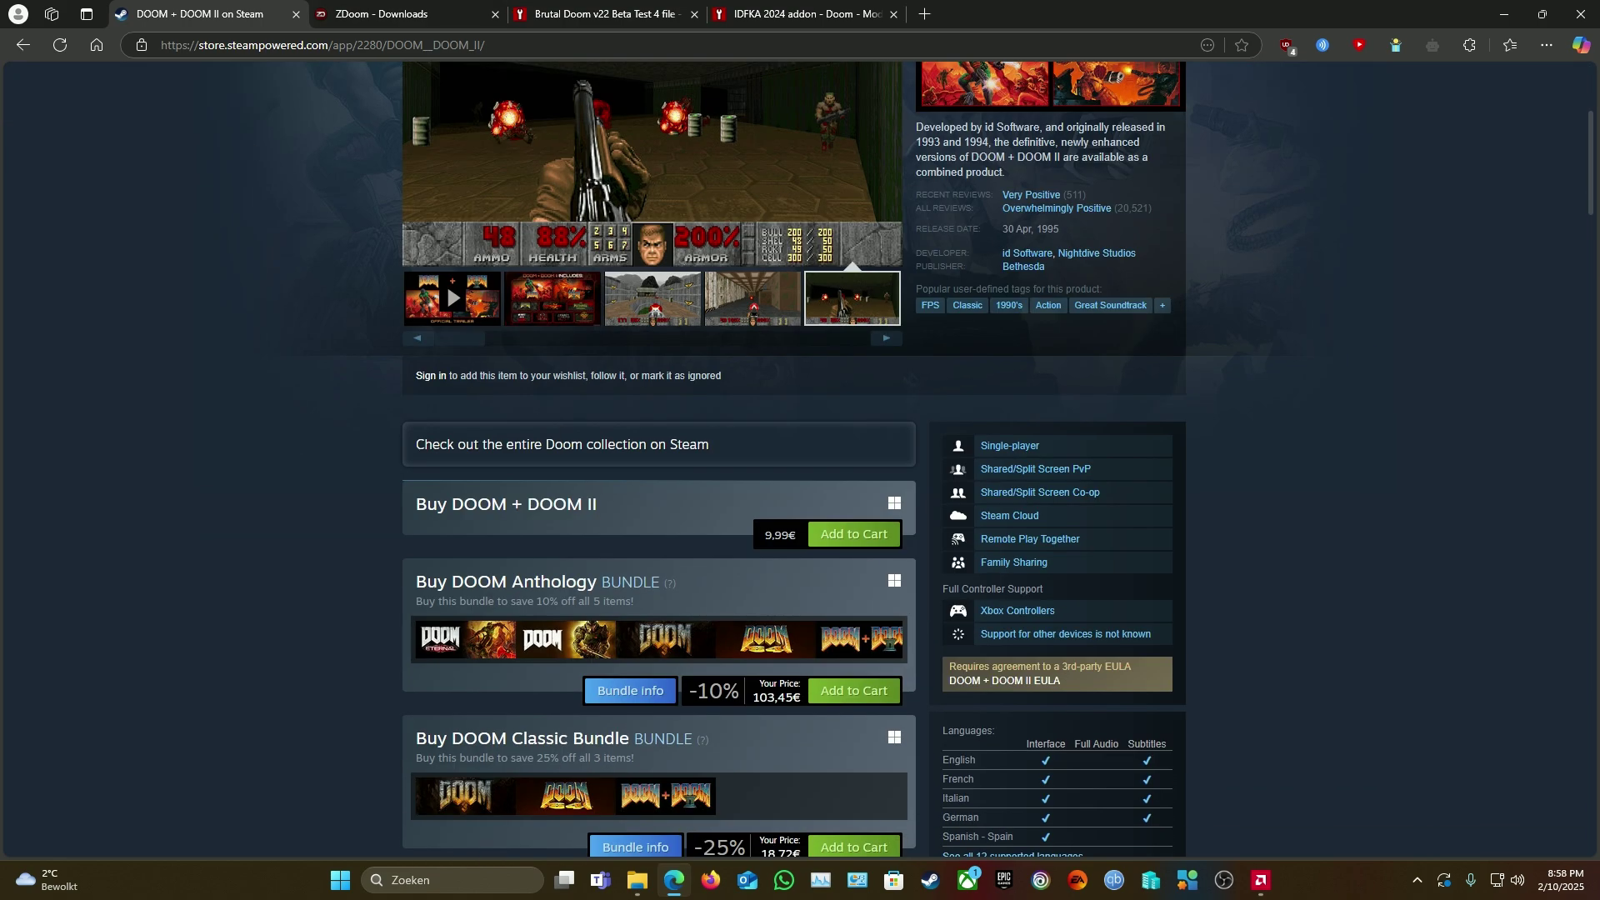
Review the GZDoom download options on the ZDoom downloads page
click(477, 9)
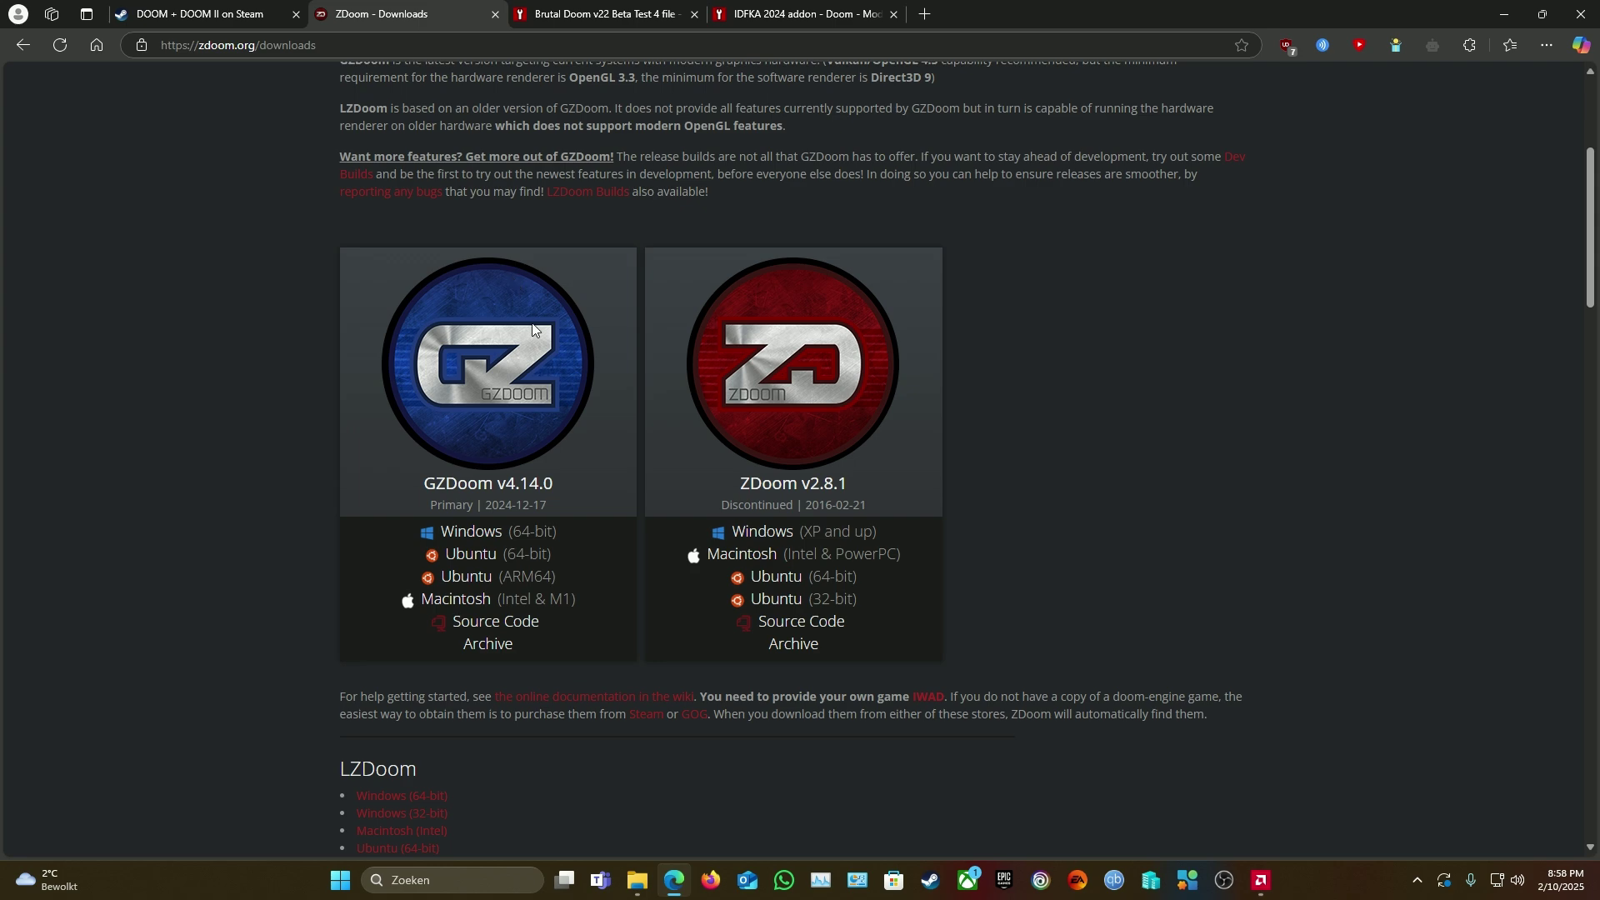
scroll(500, 363, up, 4)
scroll(460, 398, down, 4)
Go back to the Brutal Doom mod's main page and open Brutal Doom v22 Beta Test 4 from its Files list
click(574, 15)
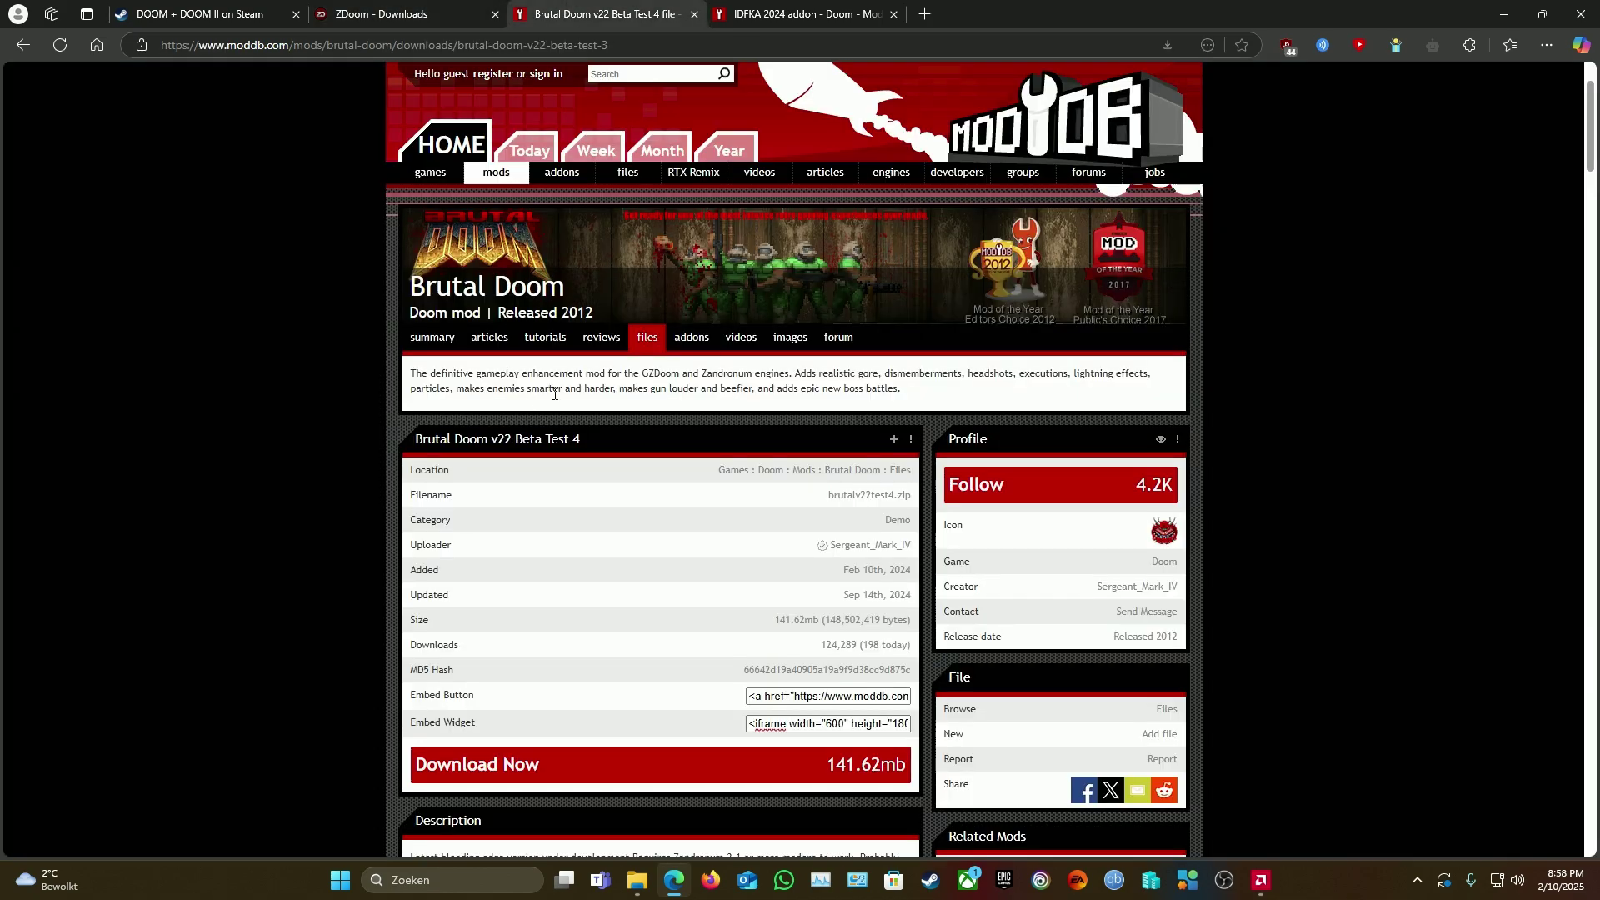
scroll(546, 388, down, 1)
key(alt+Left)
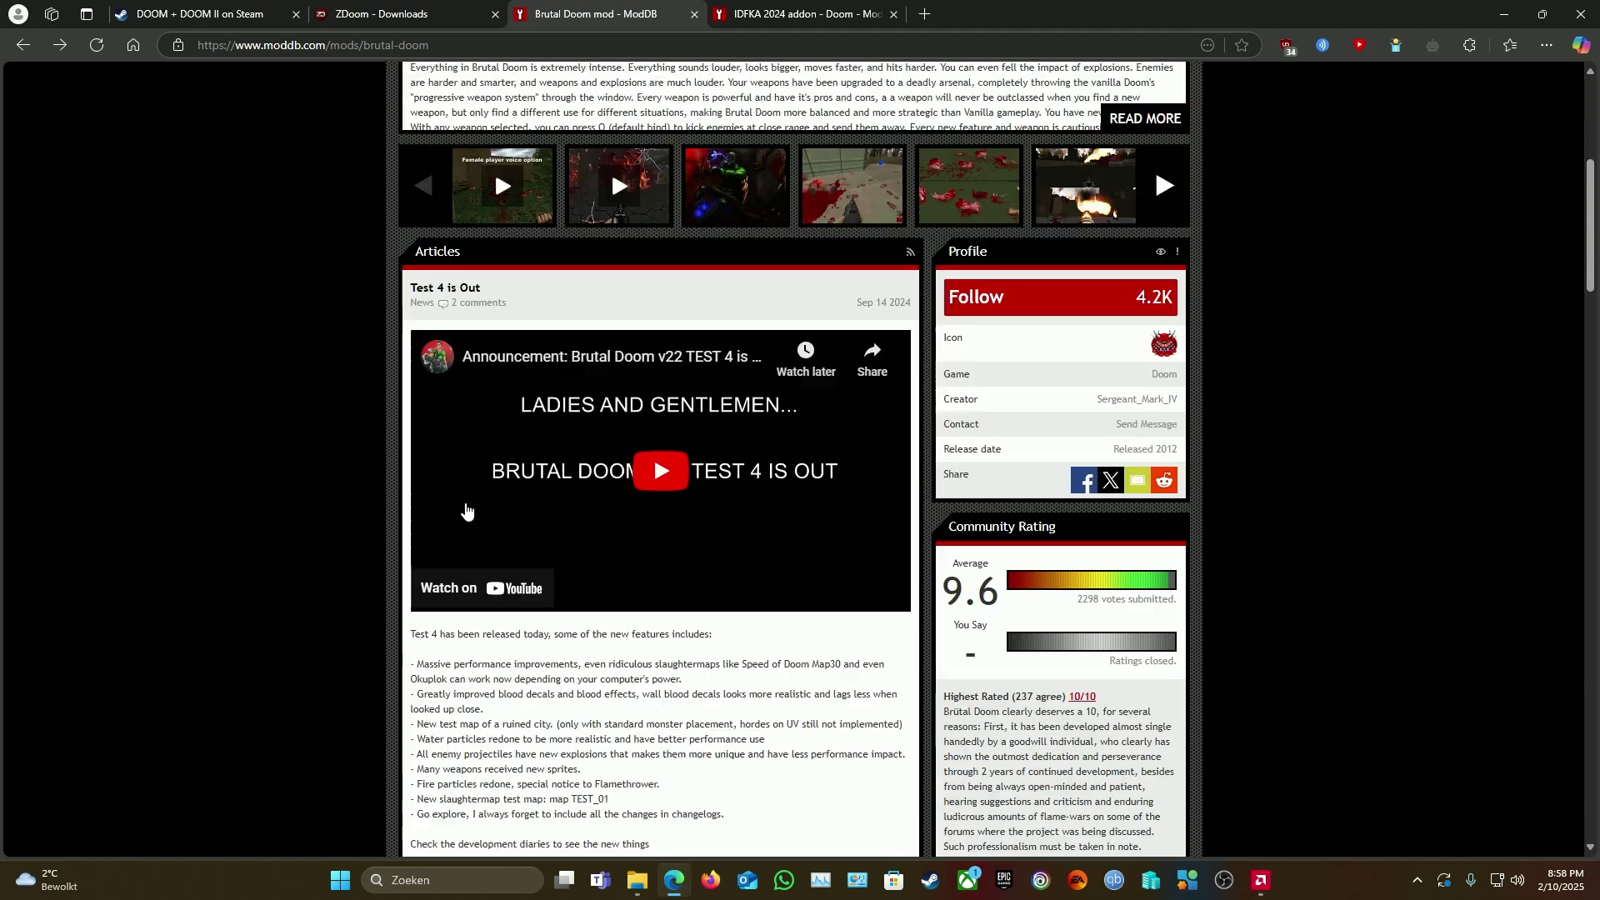
scroll(391, 532, down, 15)
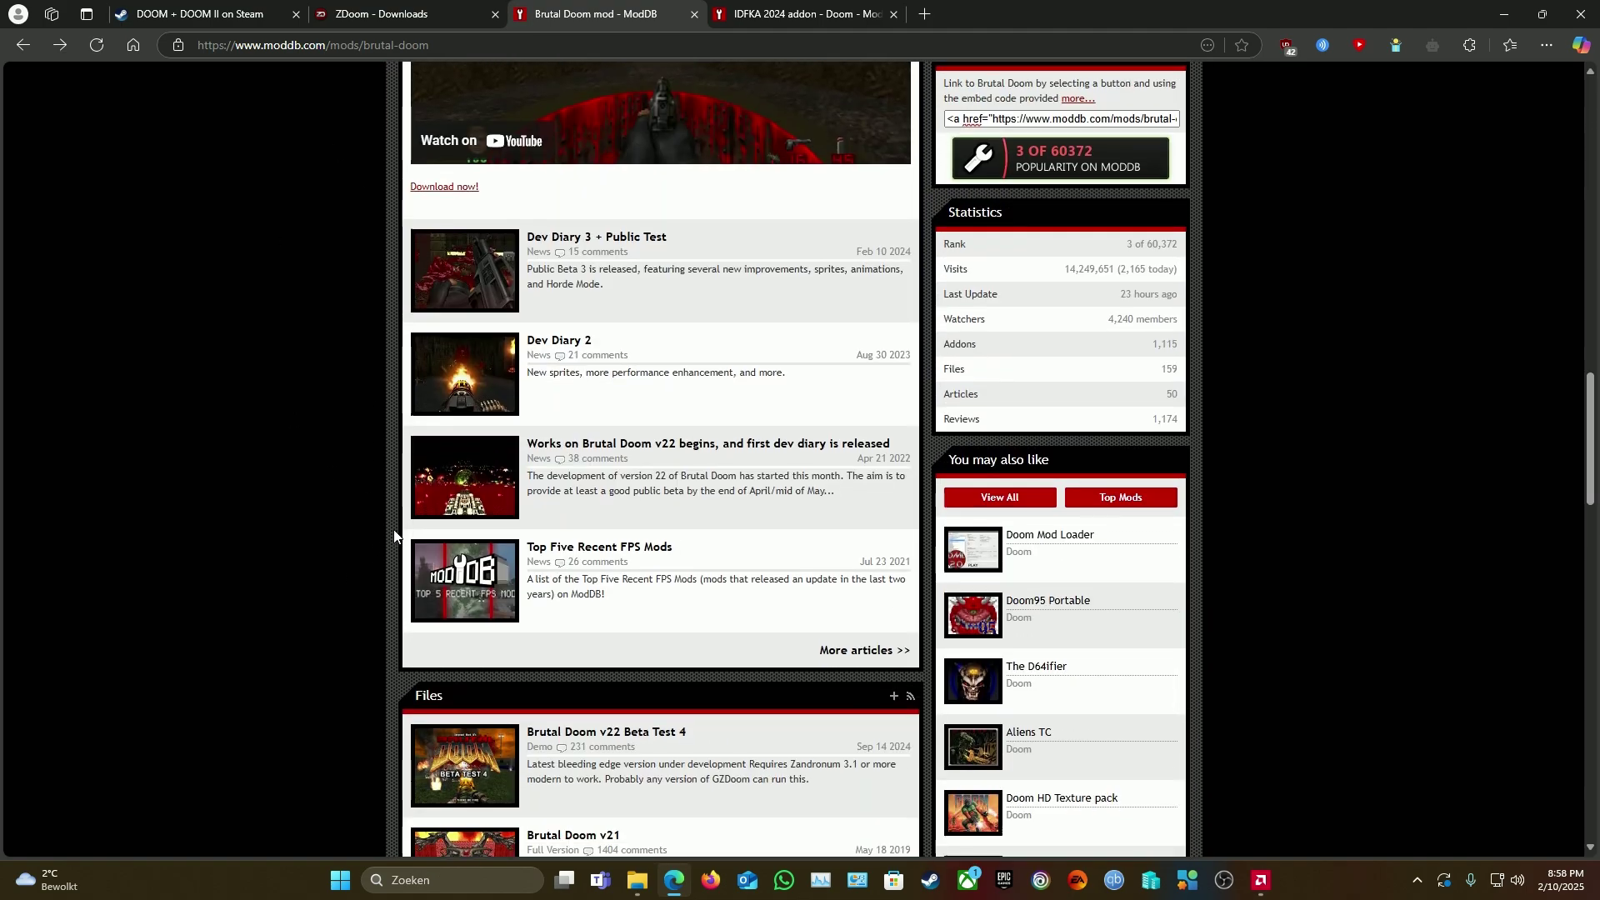
scroll(393, 528, down, 3)
drag(393, 447, 364, 464)
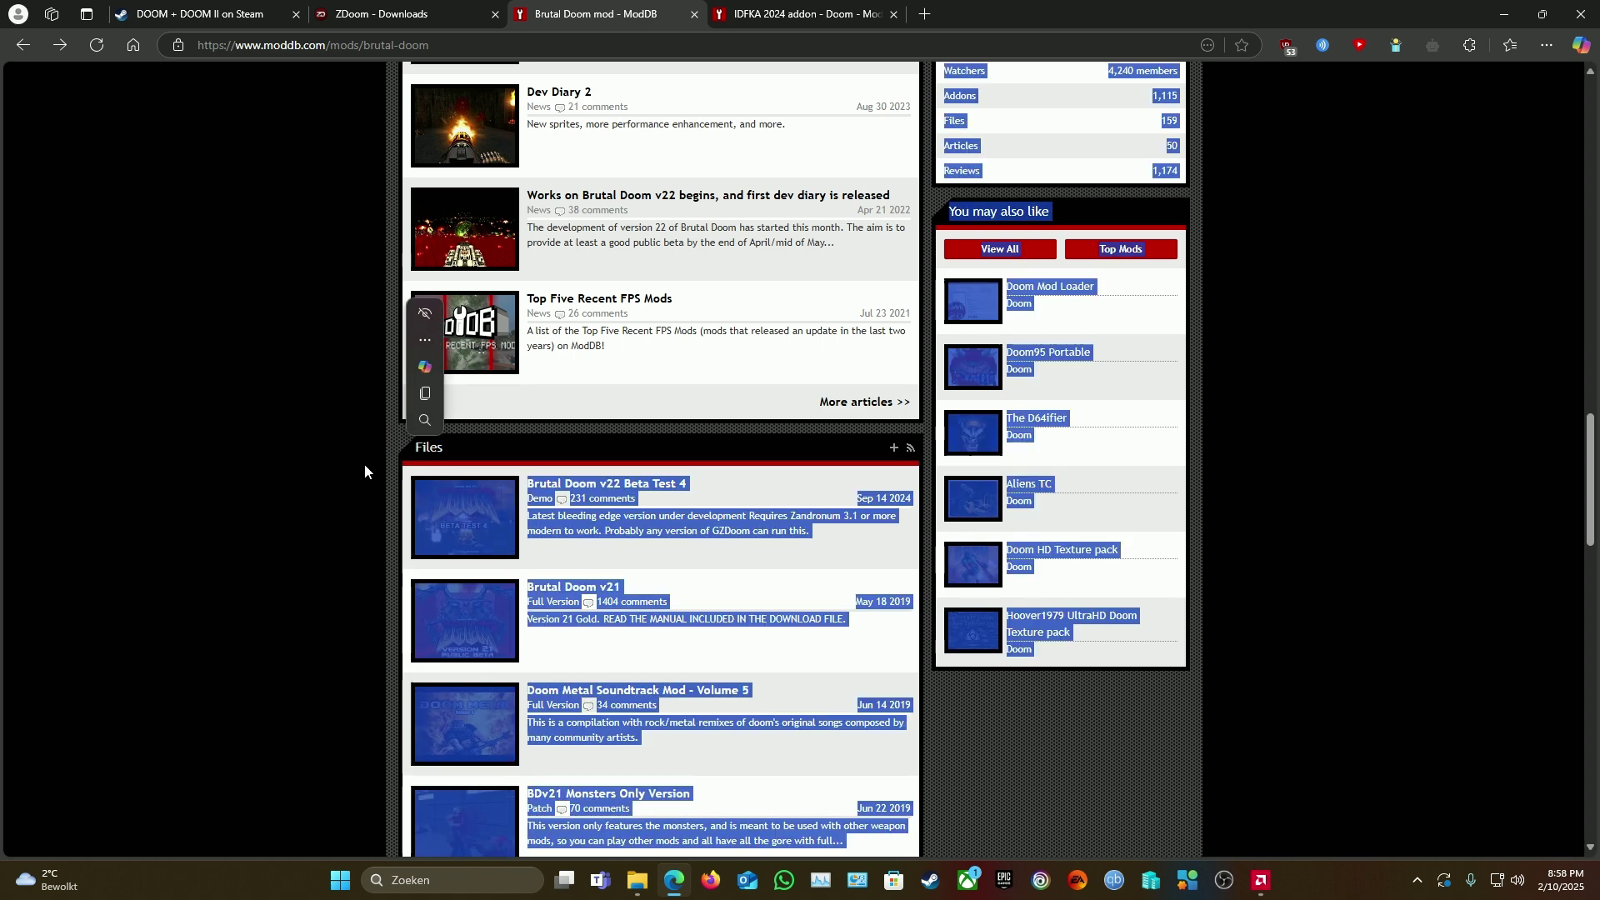
click(363, 463)
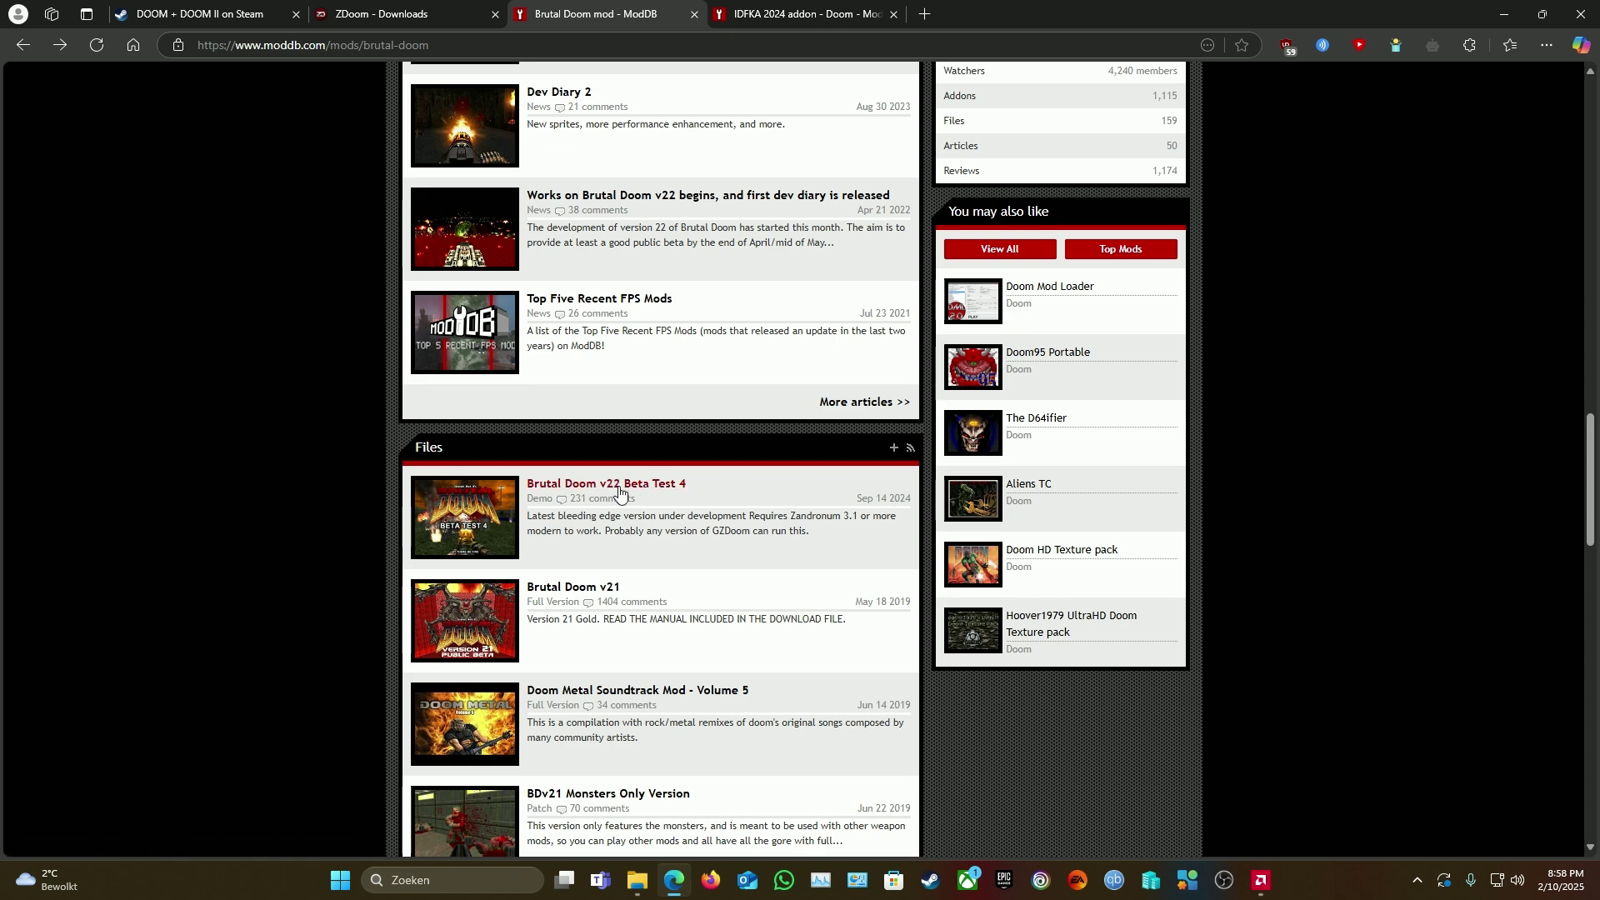
click(619, 493)
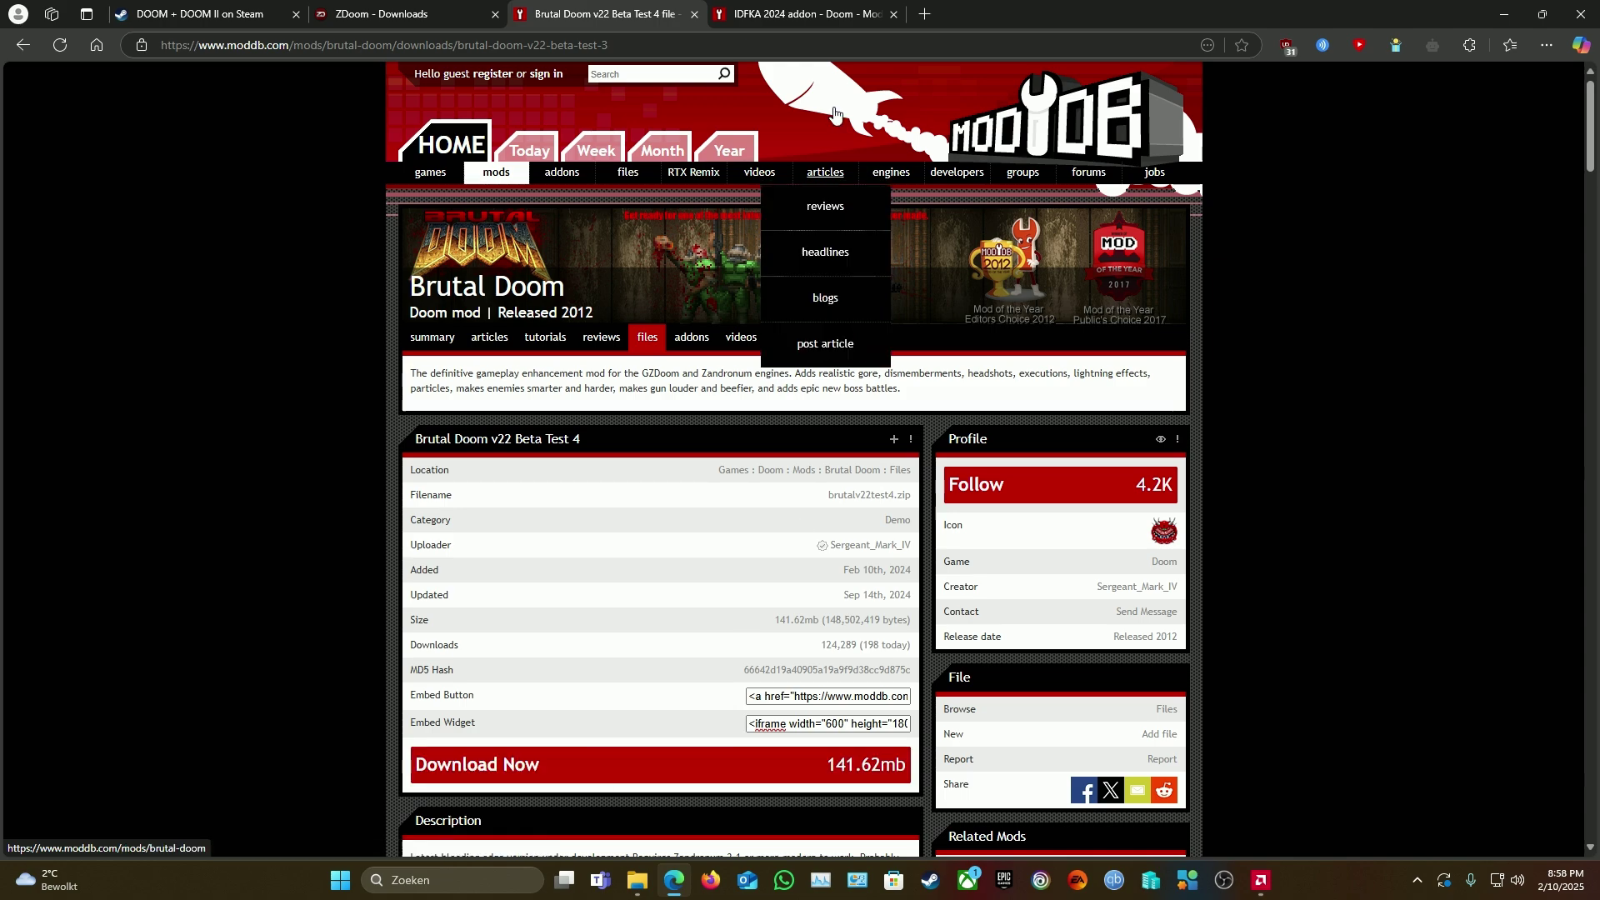
Review the file details and description of the IDFKA 2024 music add-on on ModDB
click(800, 14)
scroll(607, 493, up, 2)
scroll(607, 492, down, 3)
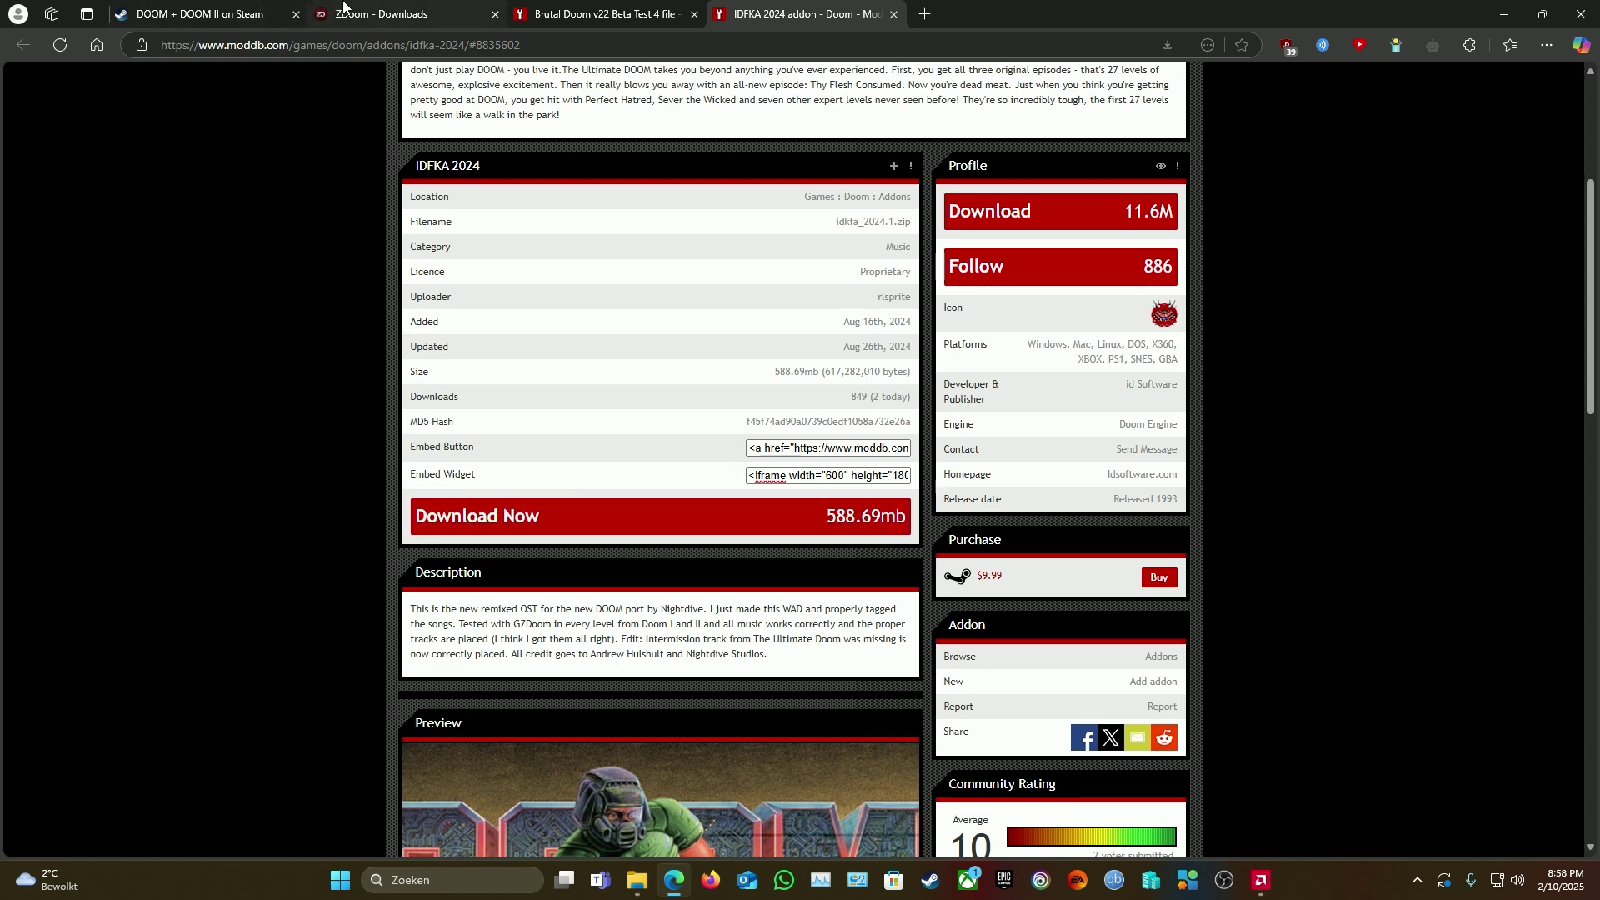
Revisit the ZDoom downloads page, and switch to the GZDoom folder in File Explorer
click(343, 8)
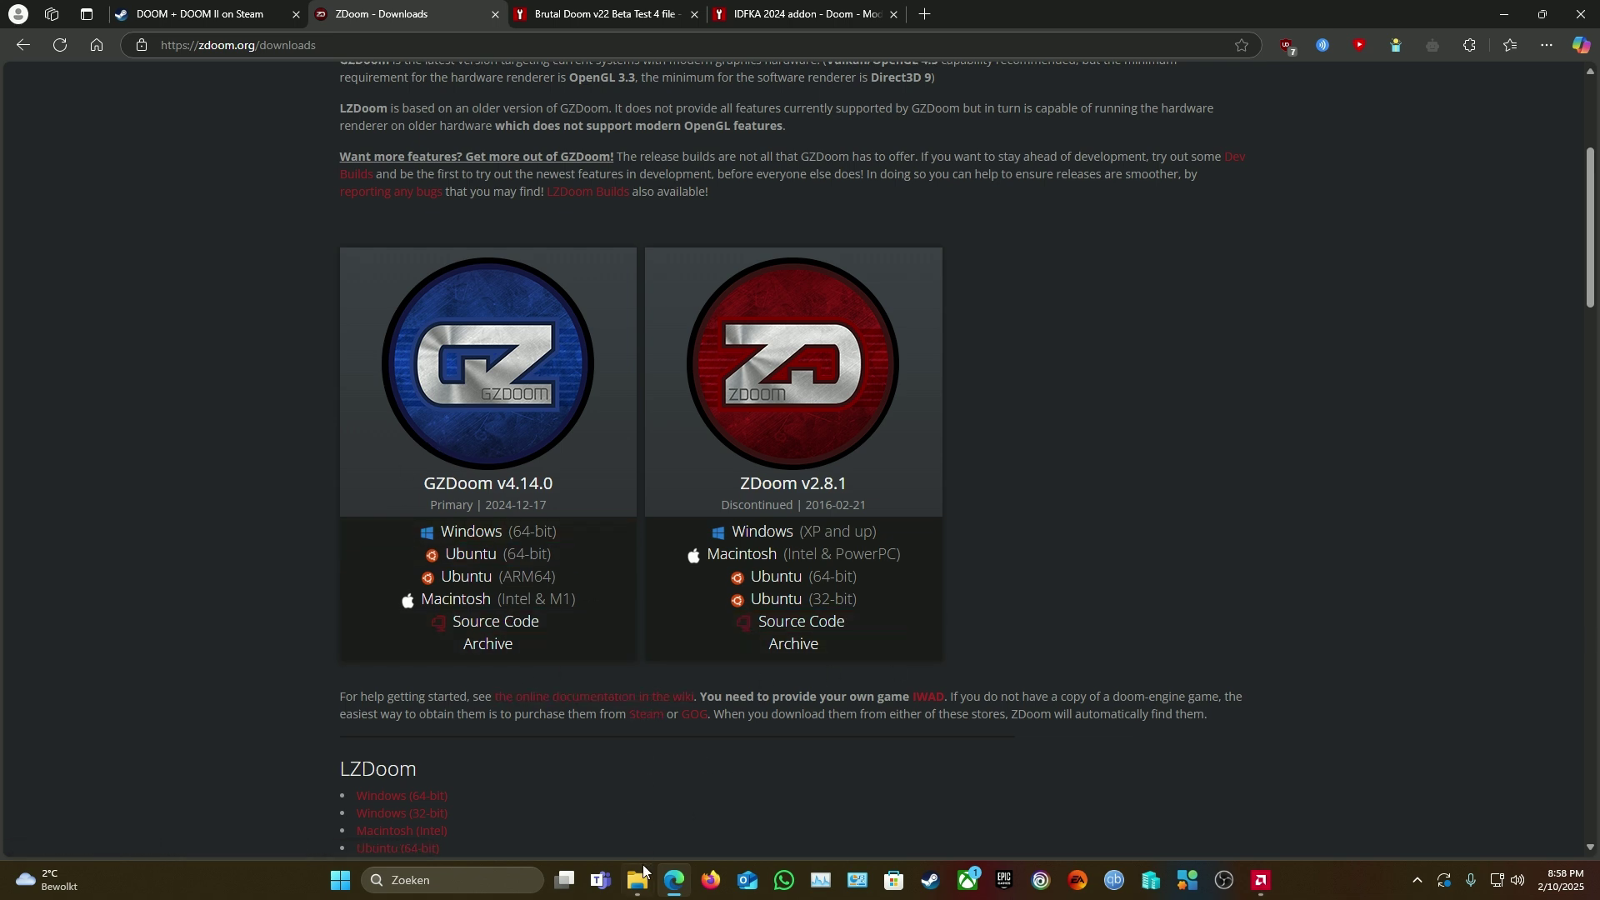
mouse_move(638, 881)
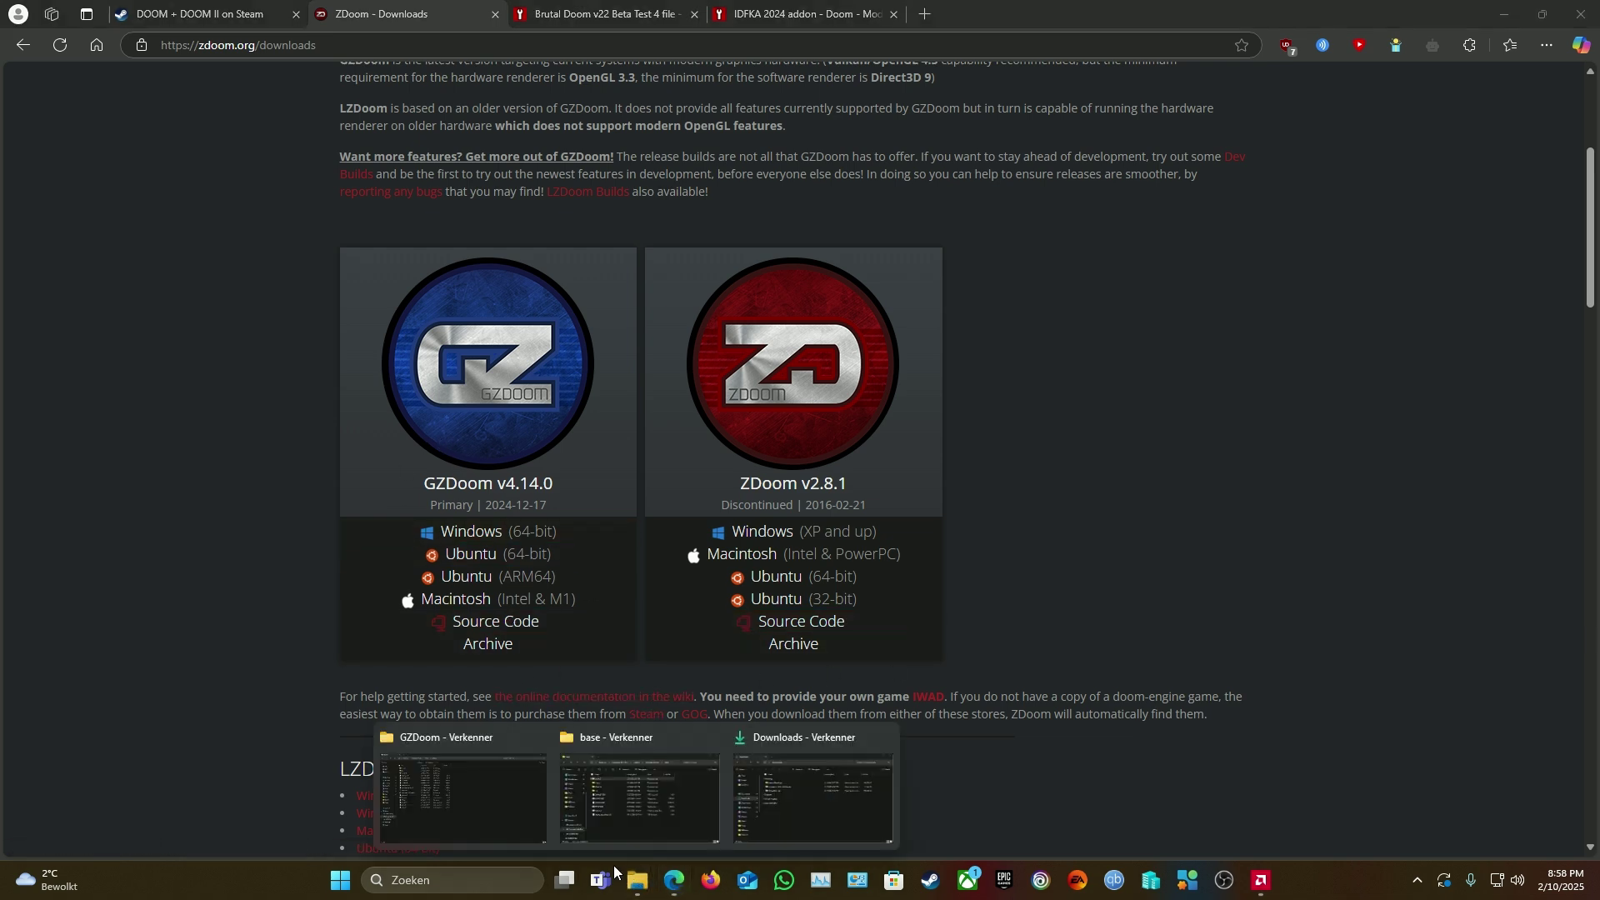
click(503, 808)
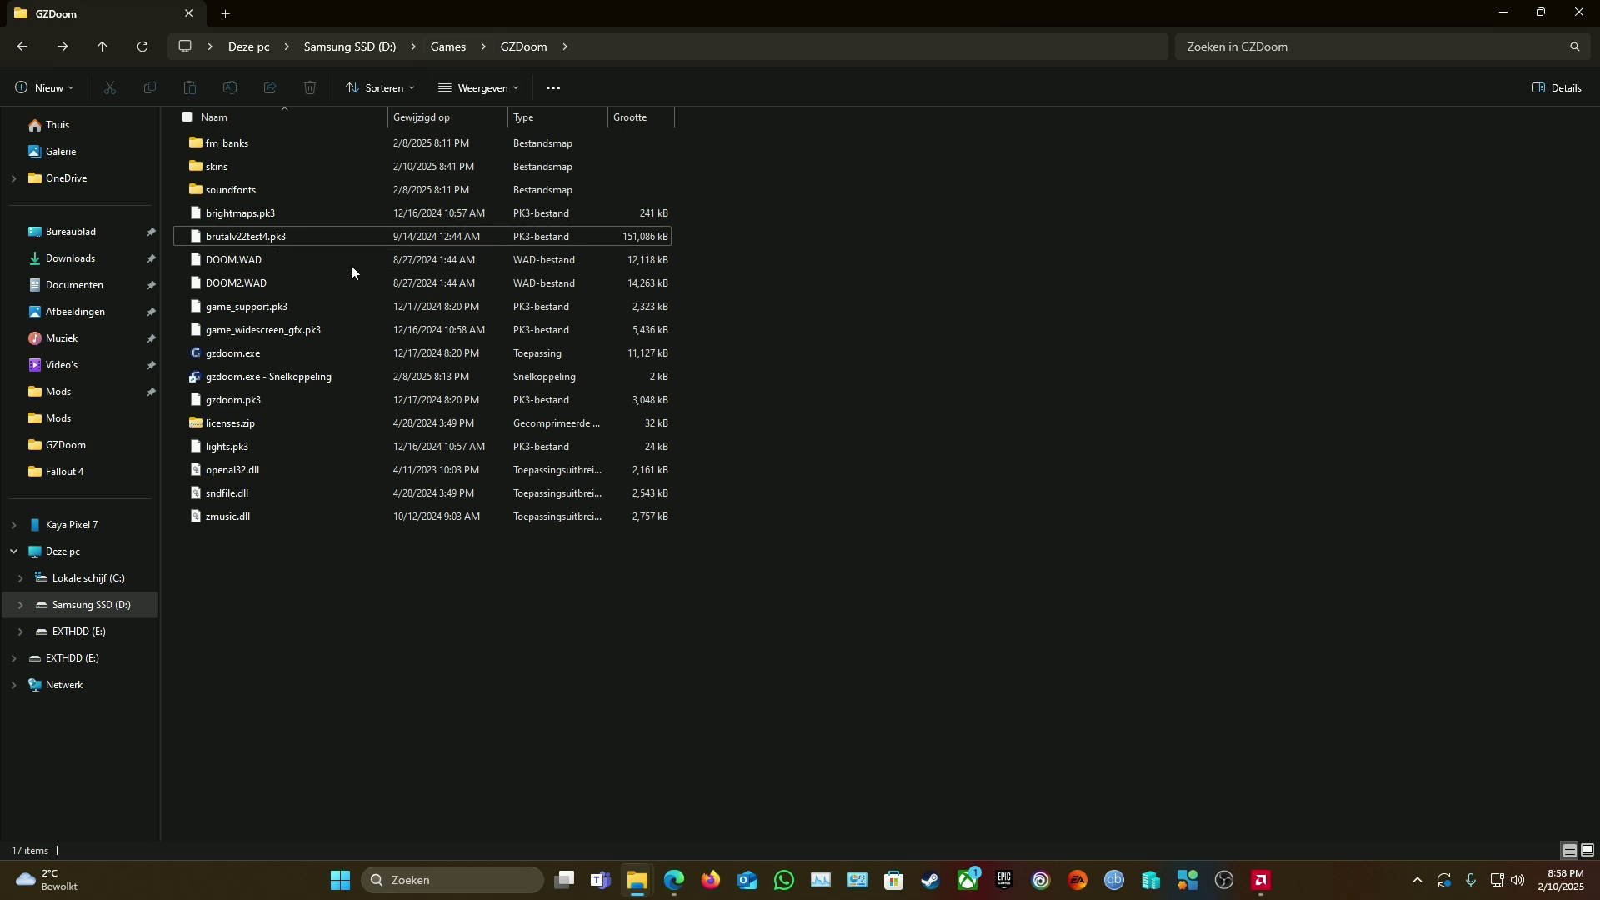
Open gzdoom-4-14-0a-windows.zip from the Downloads folder in 7-Zip, select all its contents, and close the archive
mouse_move(637, 883)
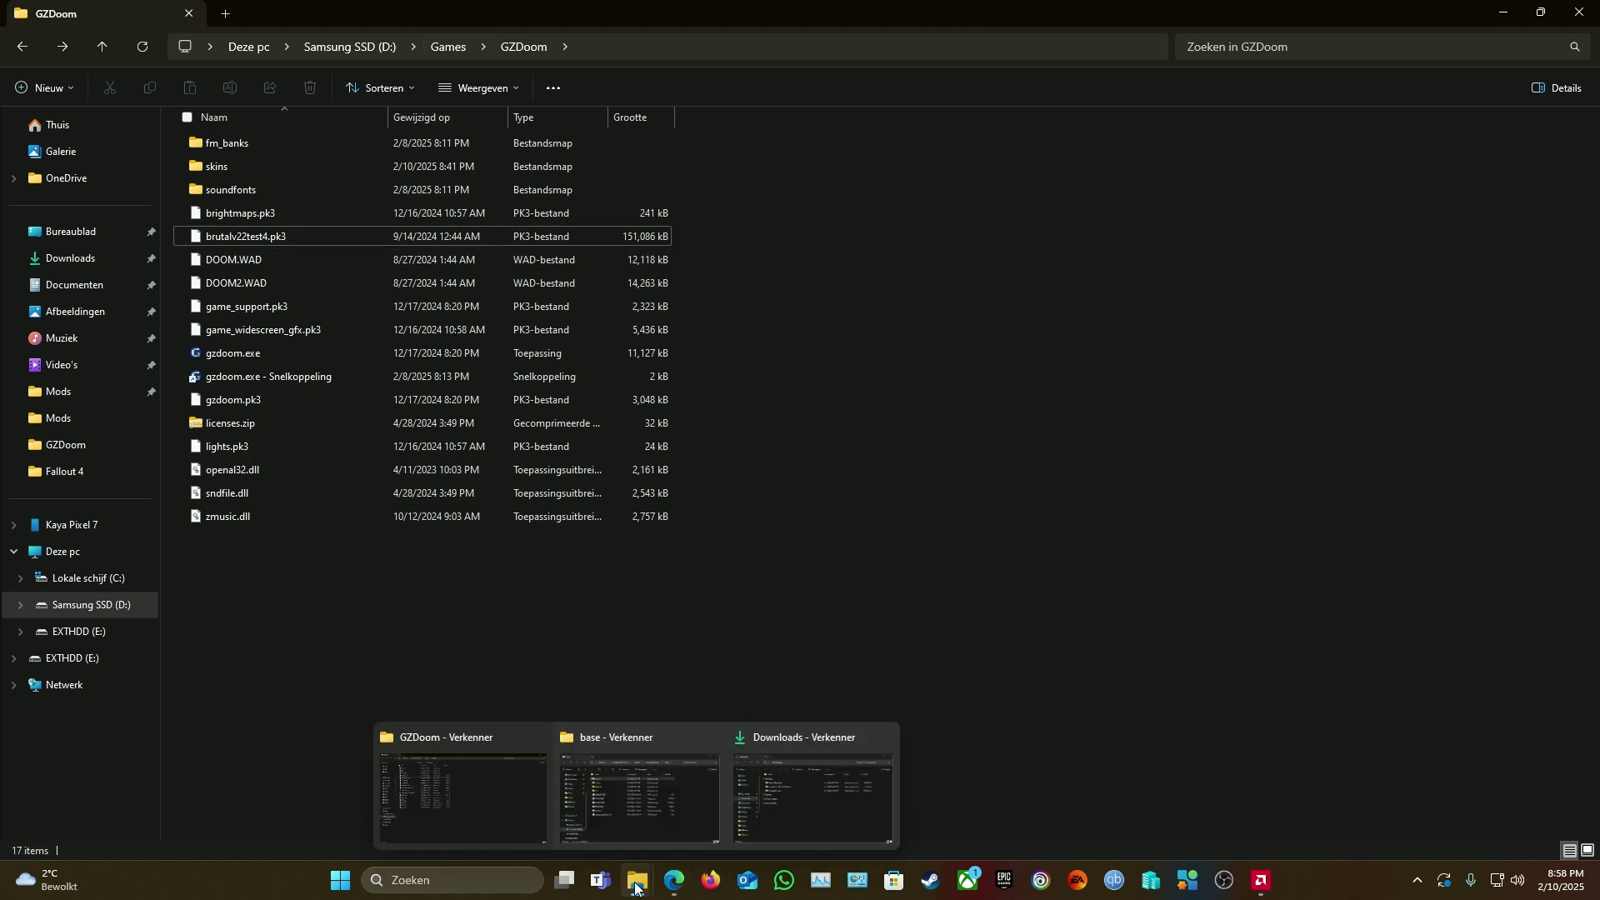
click(777, 815)
click(847, 360)
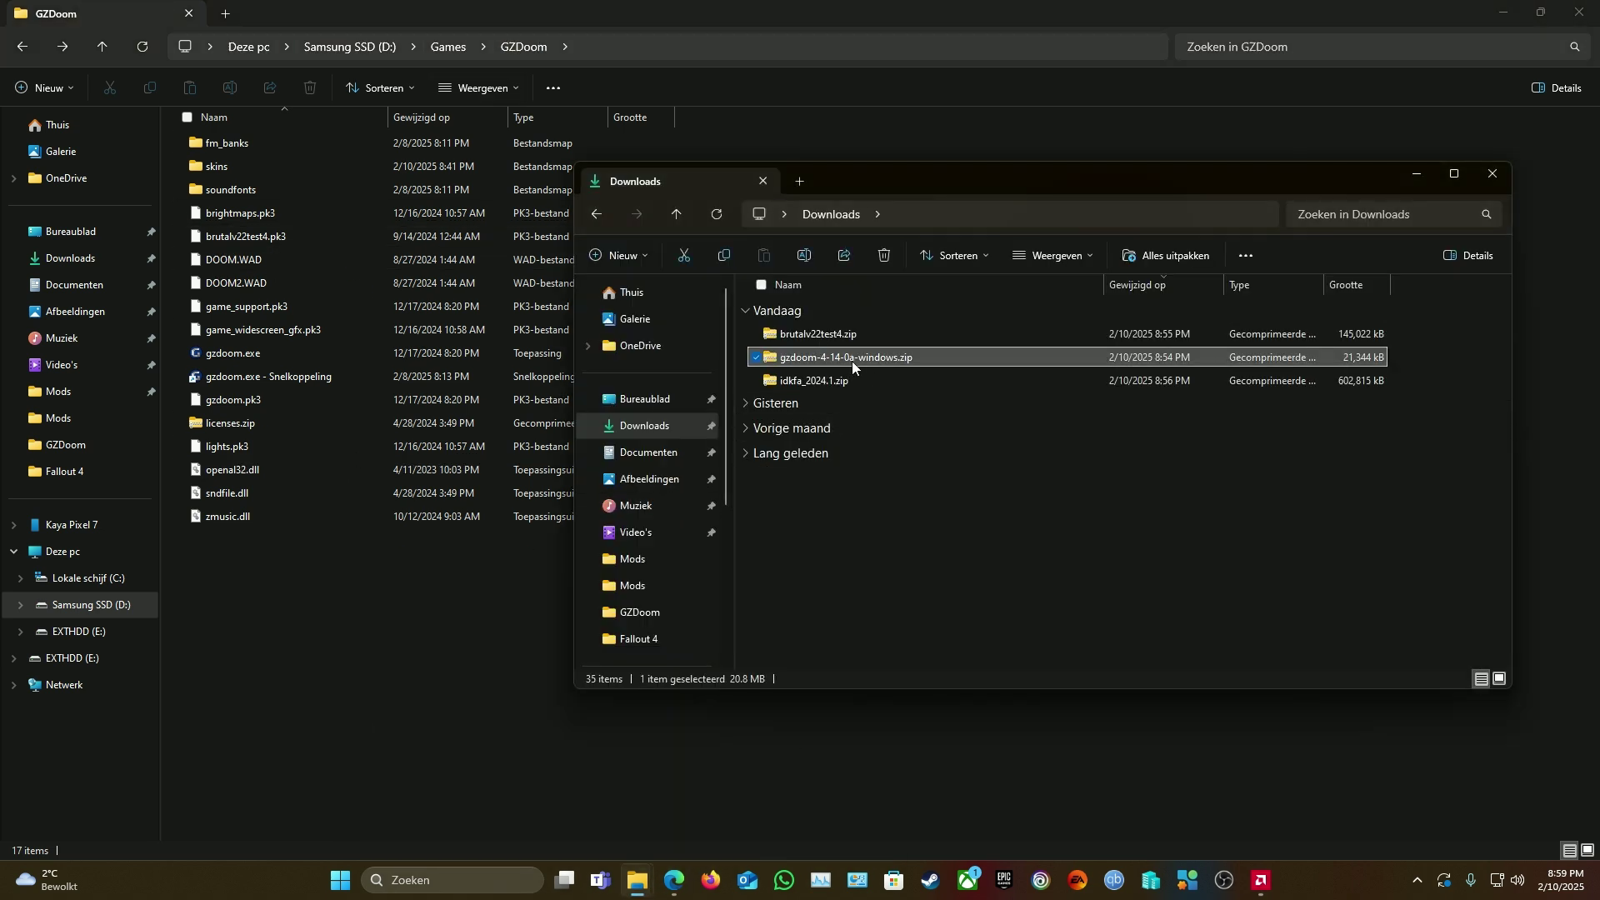
right_click(851, 361)
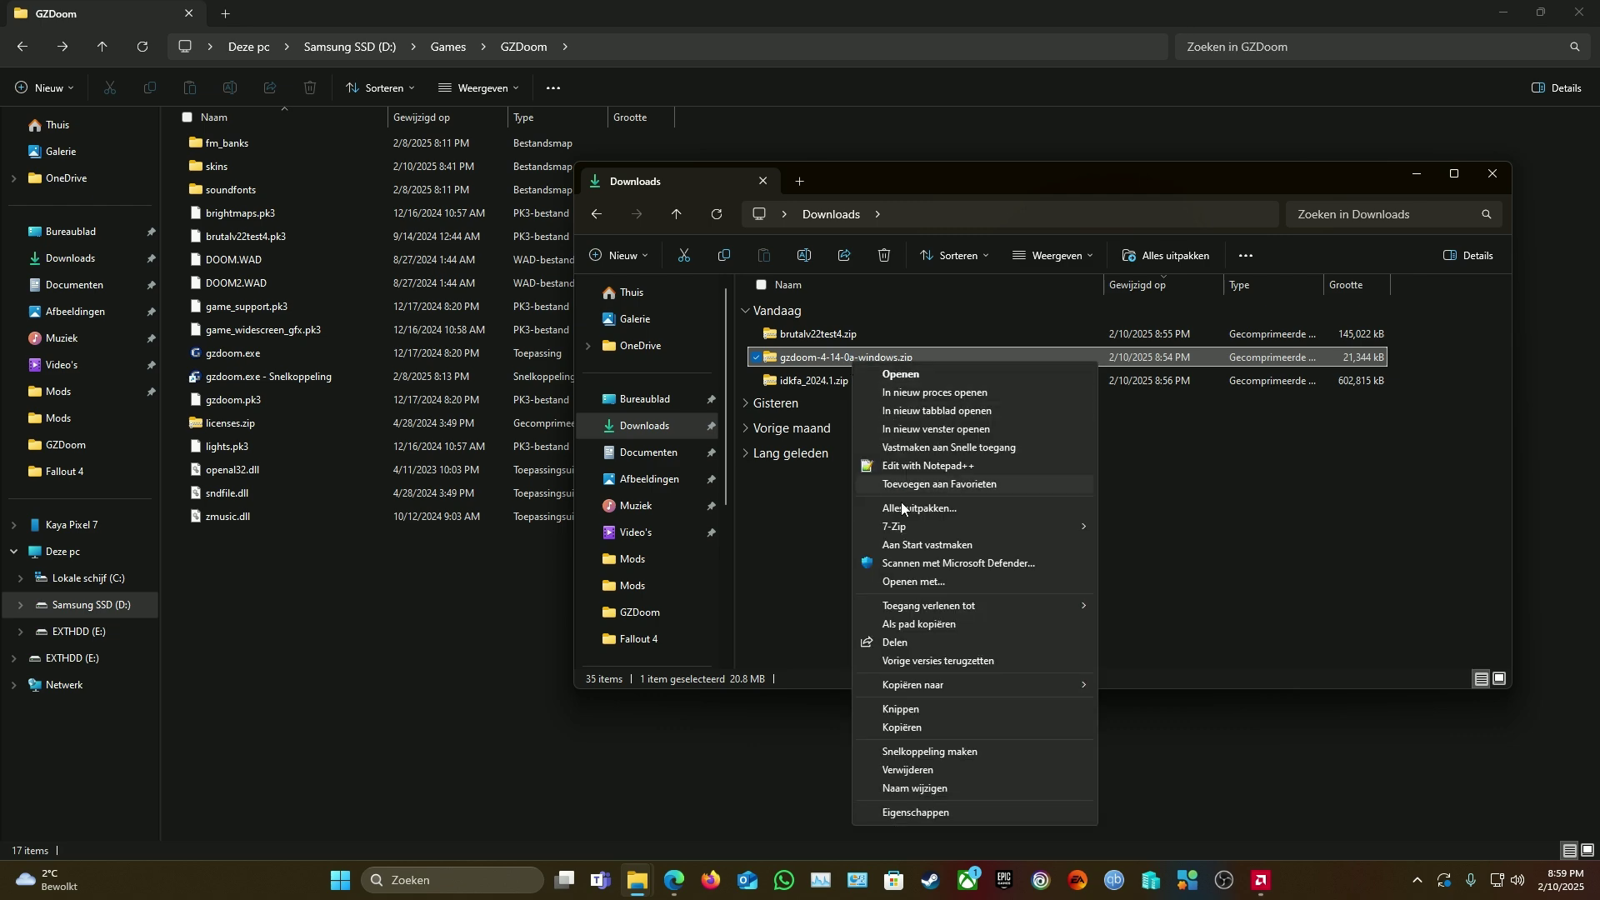
mouse_move(997, 526)
click(1156, 530)
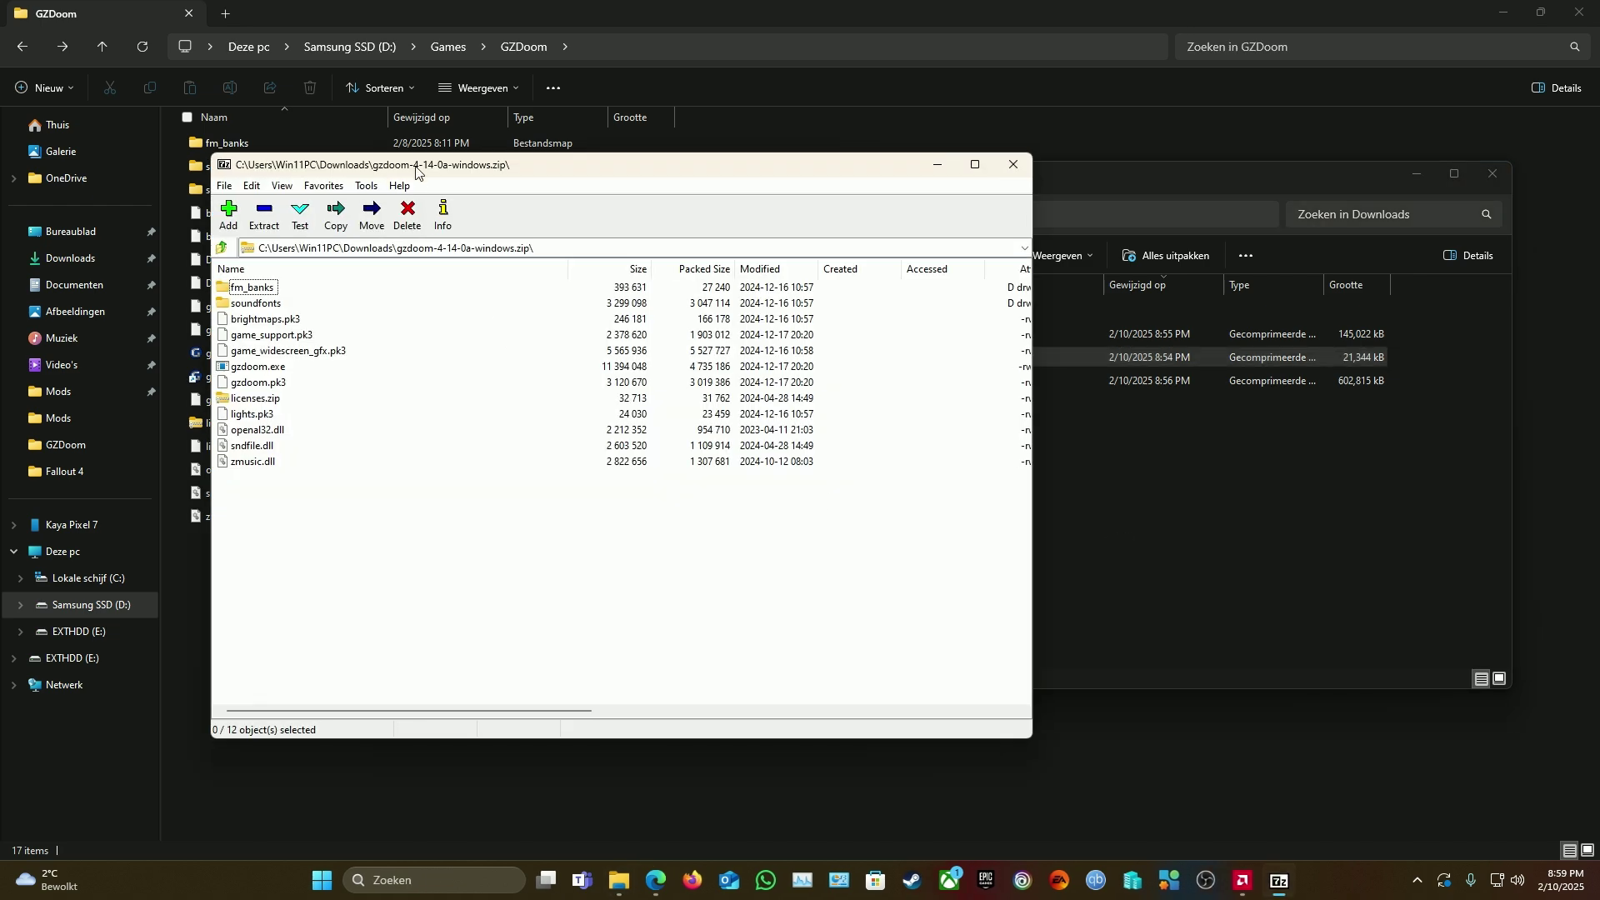
drag(416, 170, 895, 134)
drag(756, 481, 825, 418)
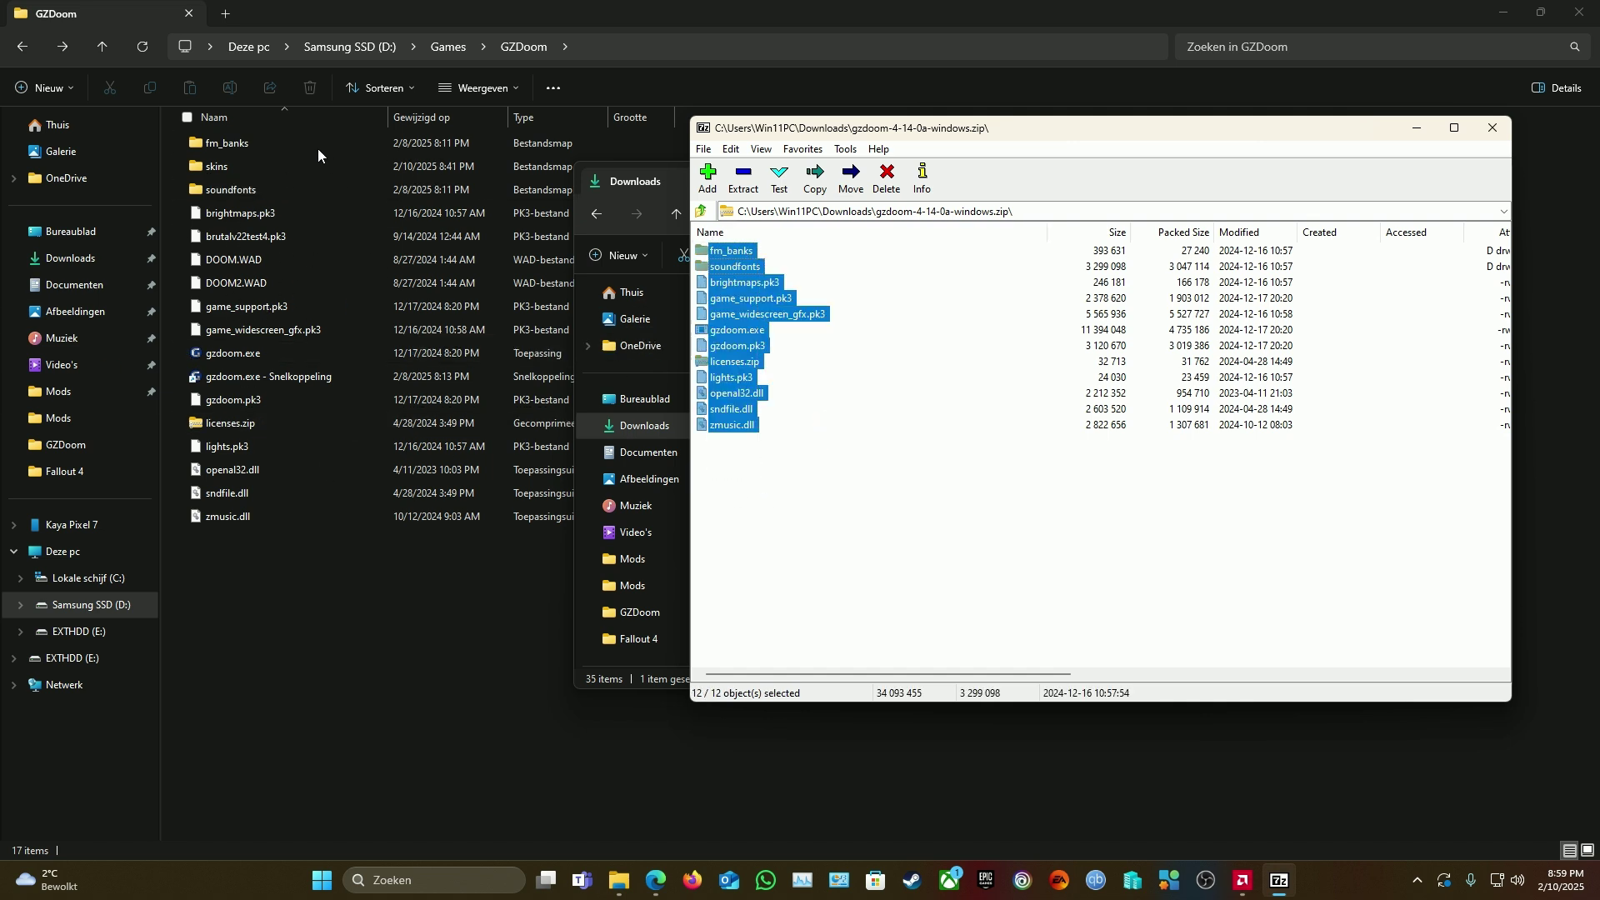
double_click(704, 129)
Open brutalv22test4.zip in 7-Zip, select brutalv22test4.pk3 inside it, and close the archive
click(823, 334)
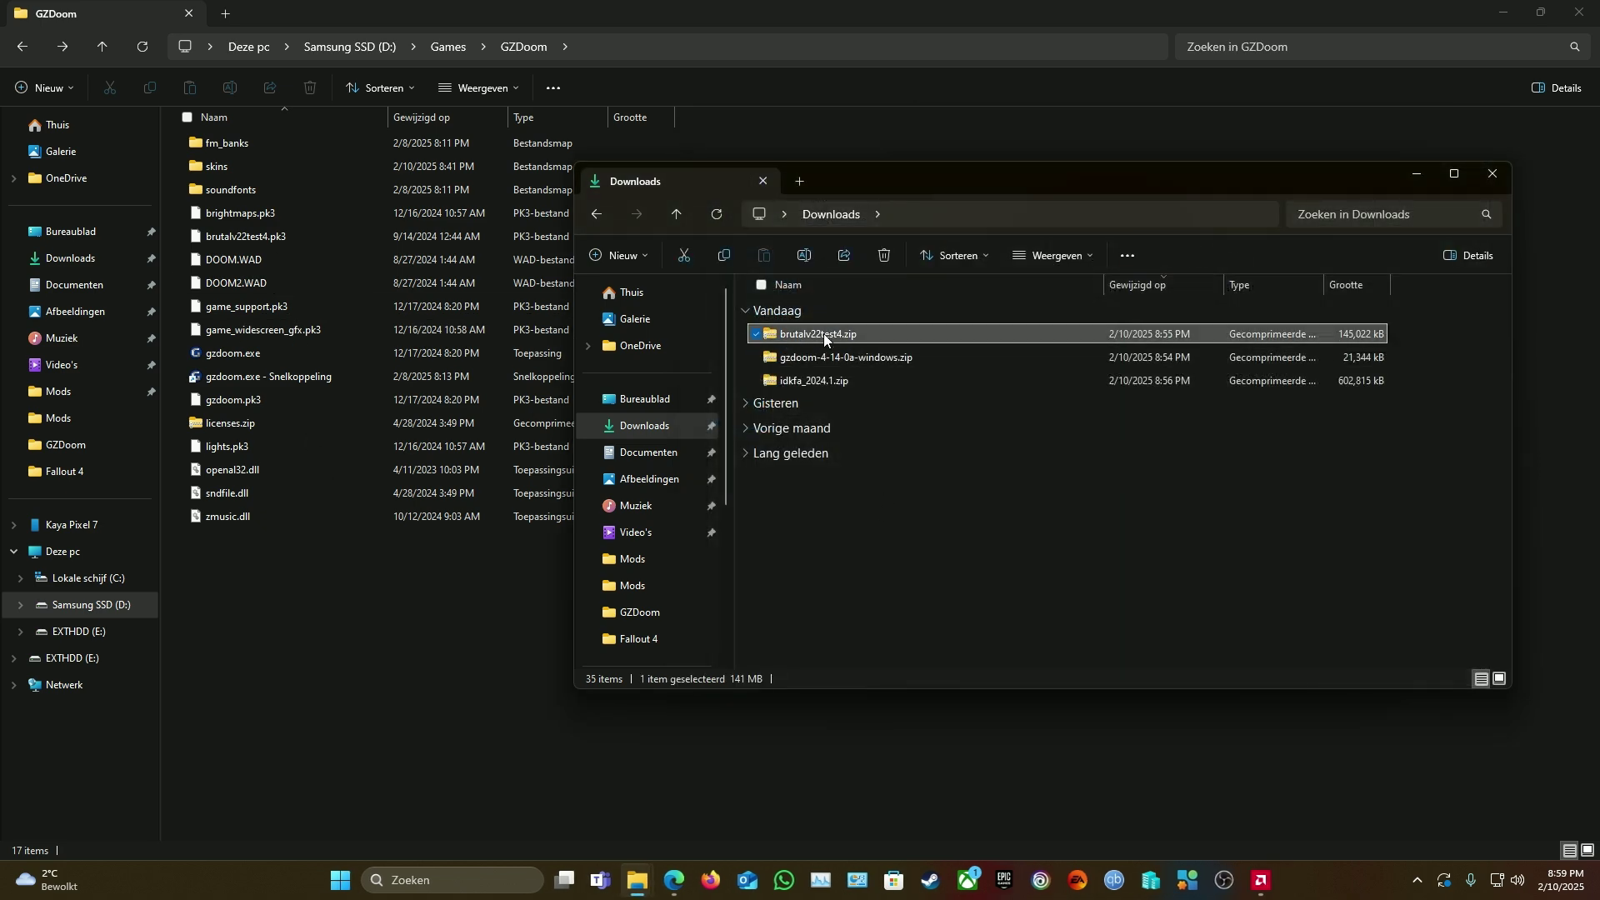
right_click(824, 330)
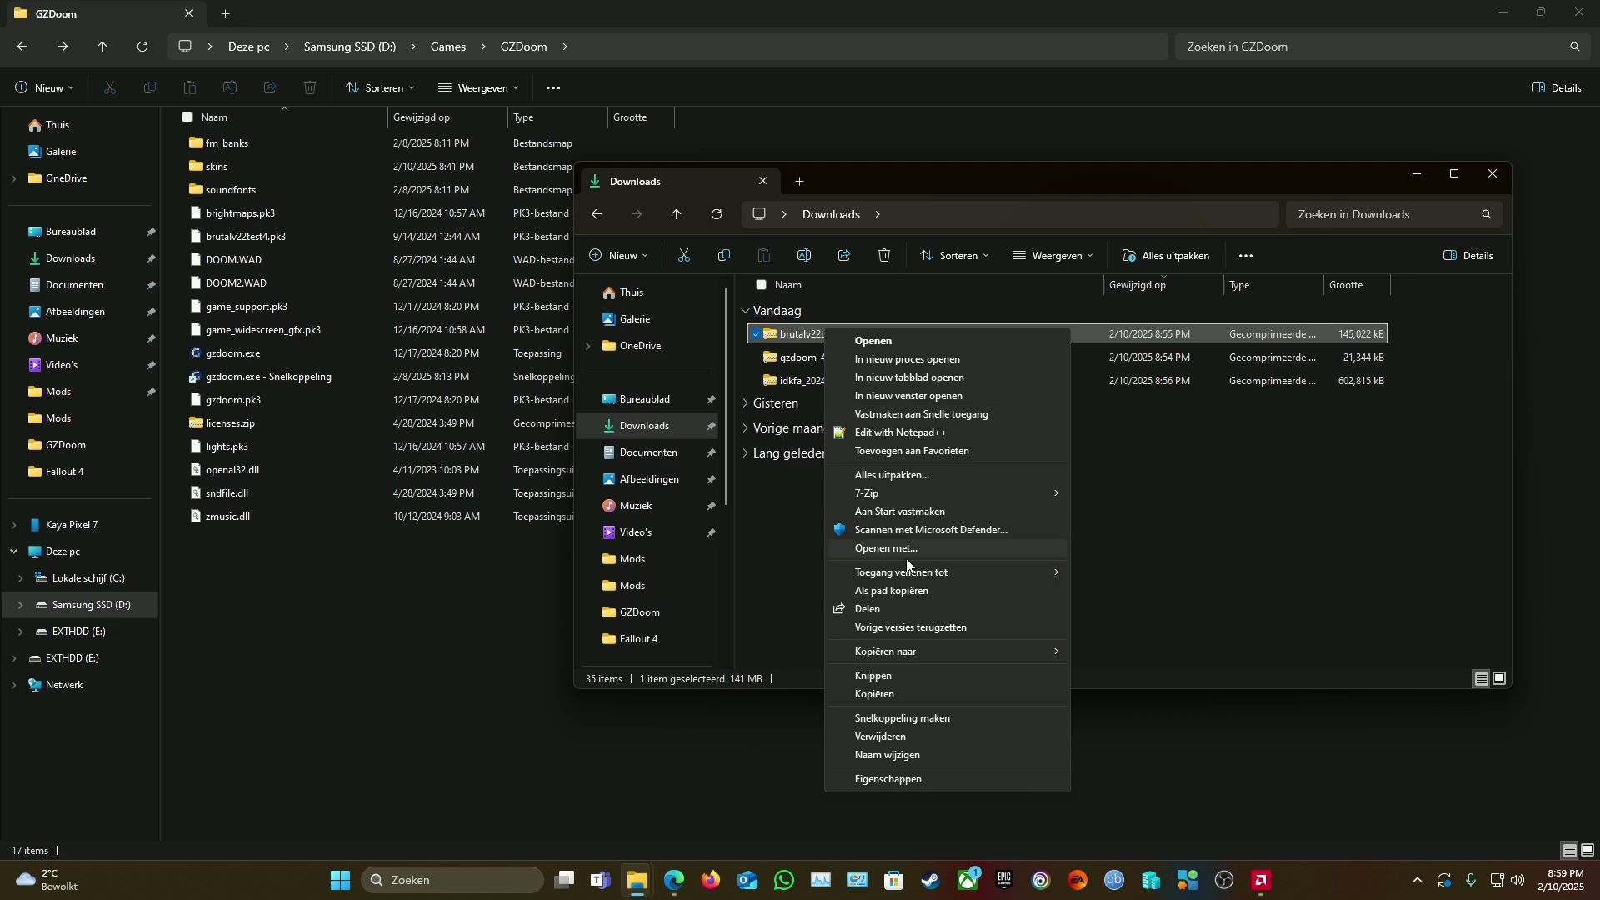
mouse_move(890, 494)
click(1108, 495)
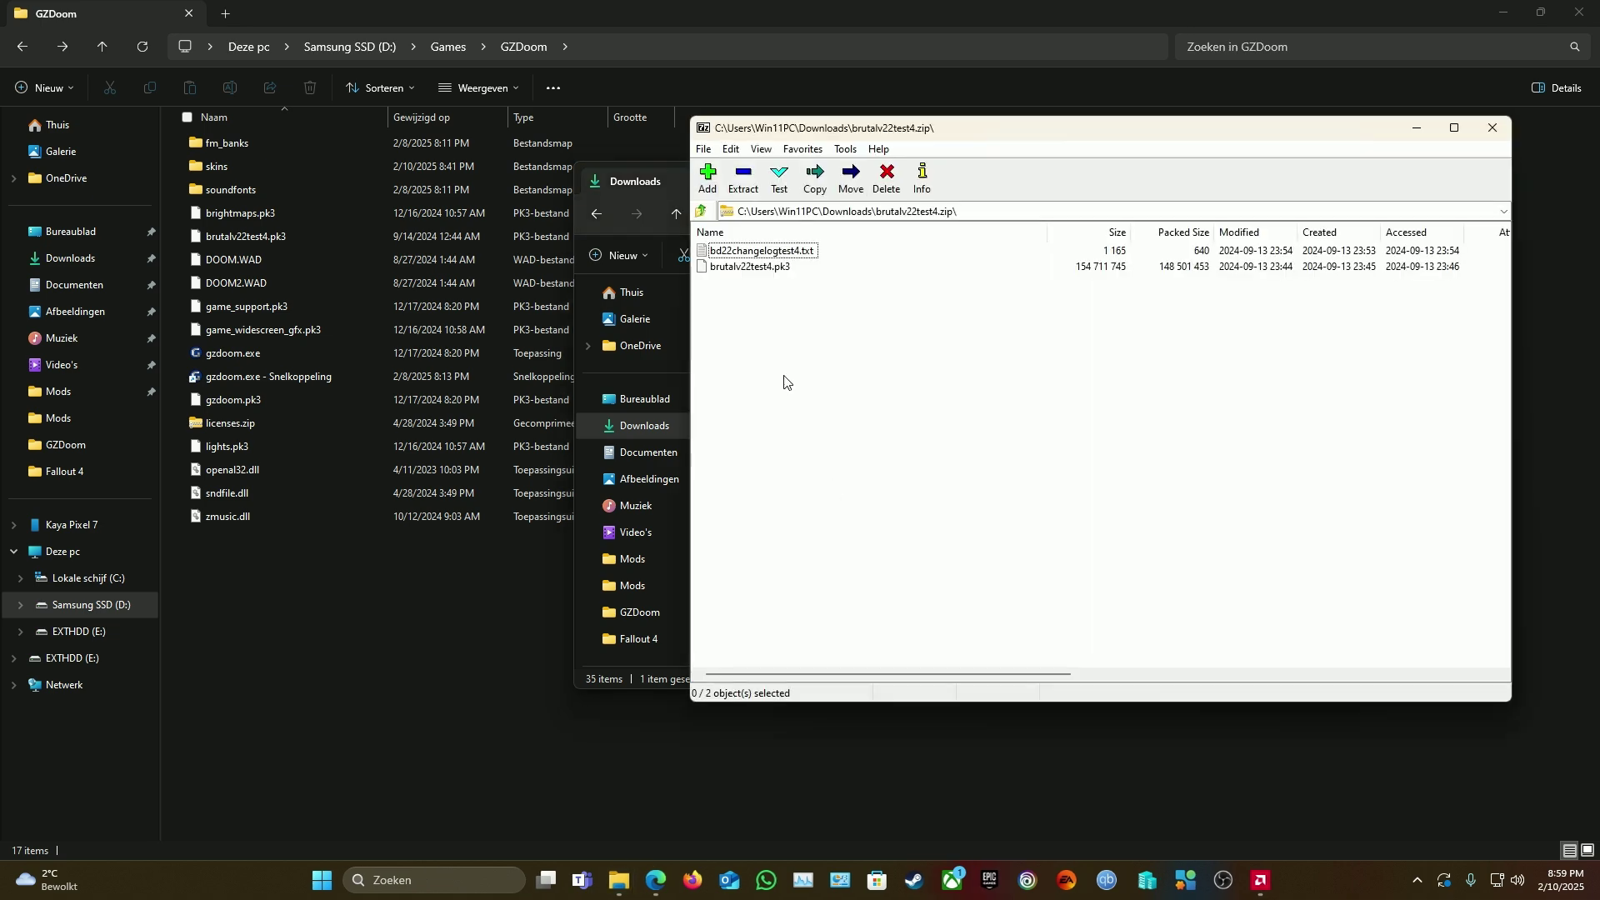
click(795, 265)
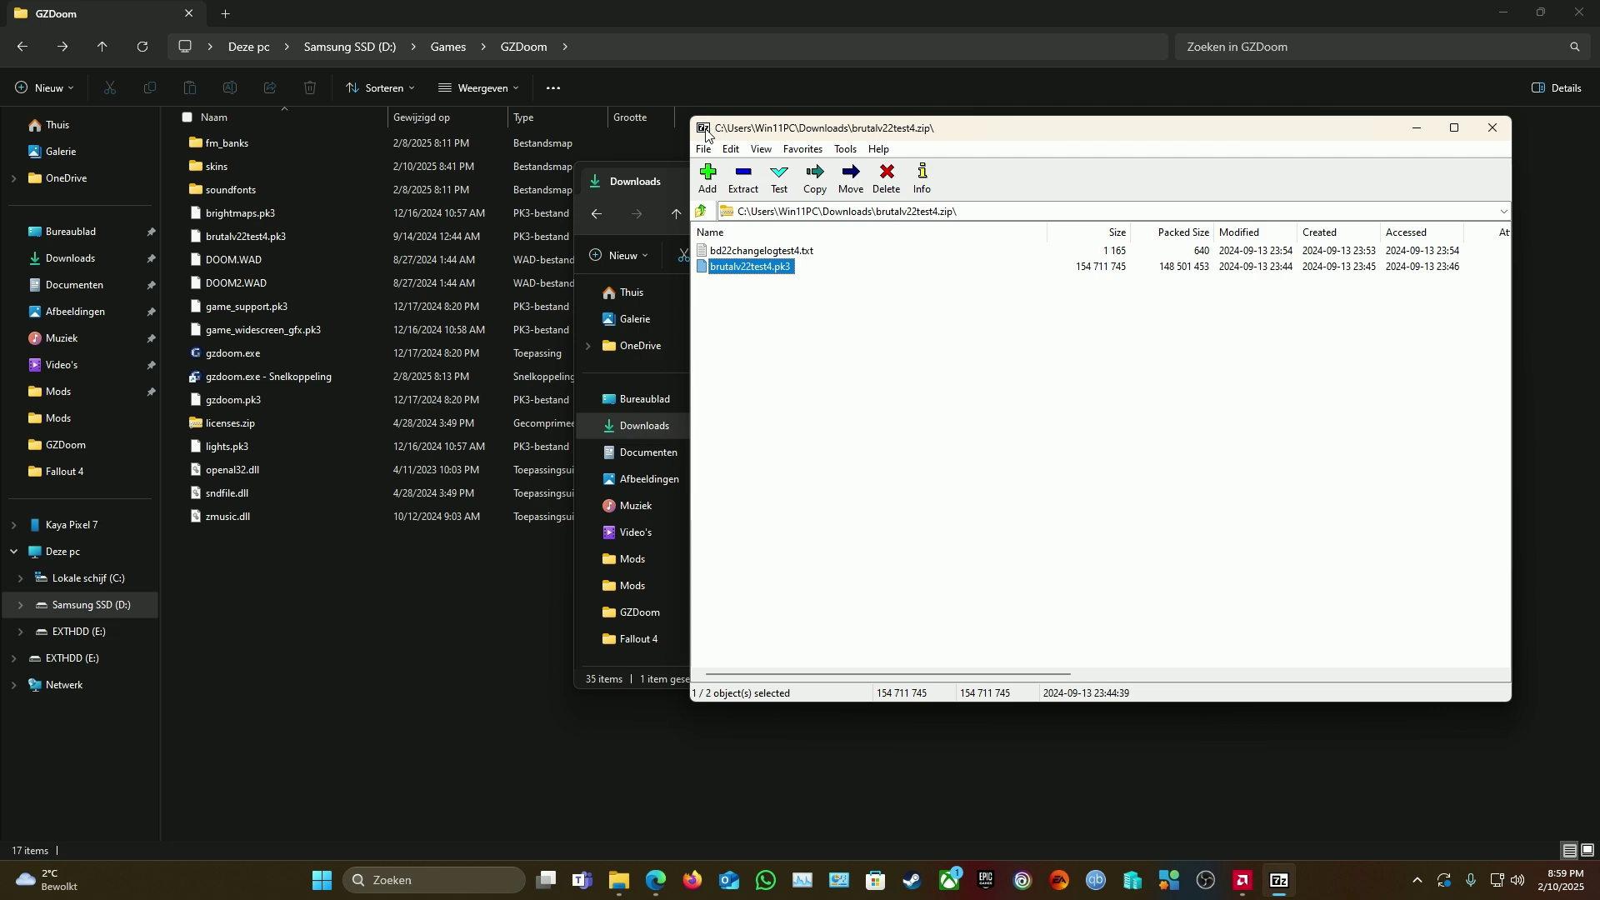
key(alt+F4)
click(926, 528)
Open idkfa_2024.1.zip from the Downloads folder in 7-Zip to inspect its contents
click(858, 382)
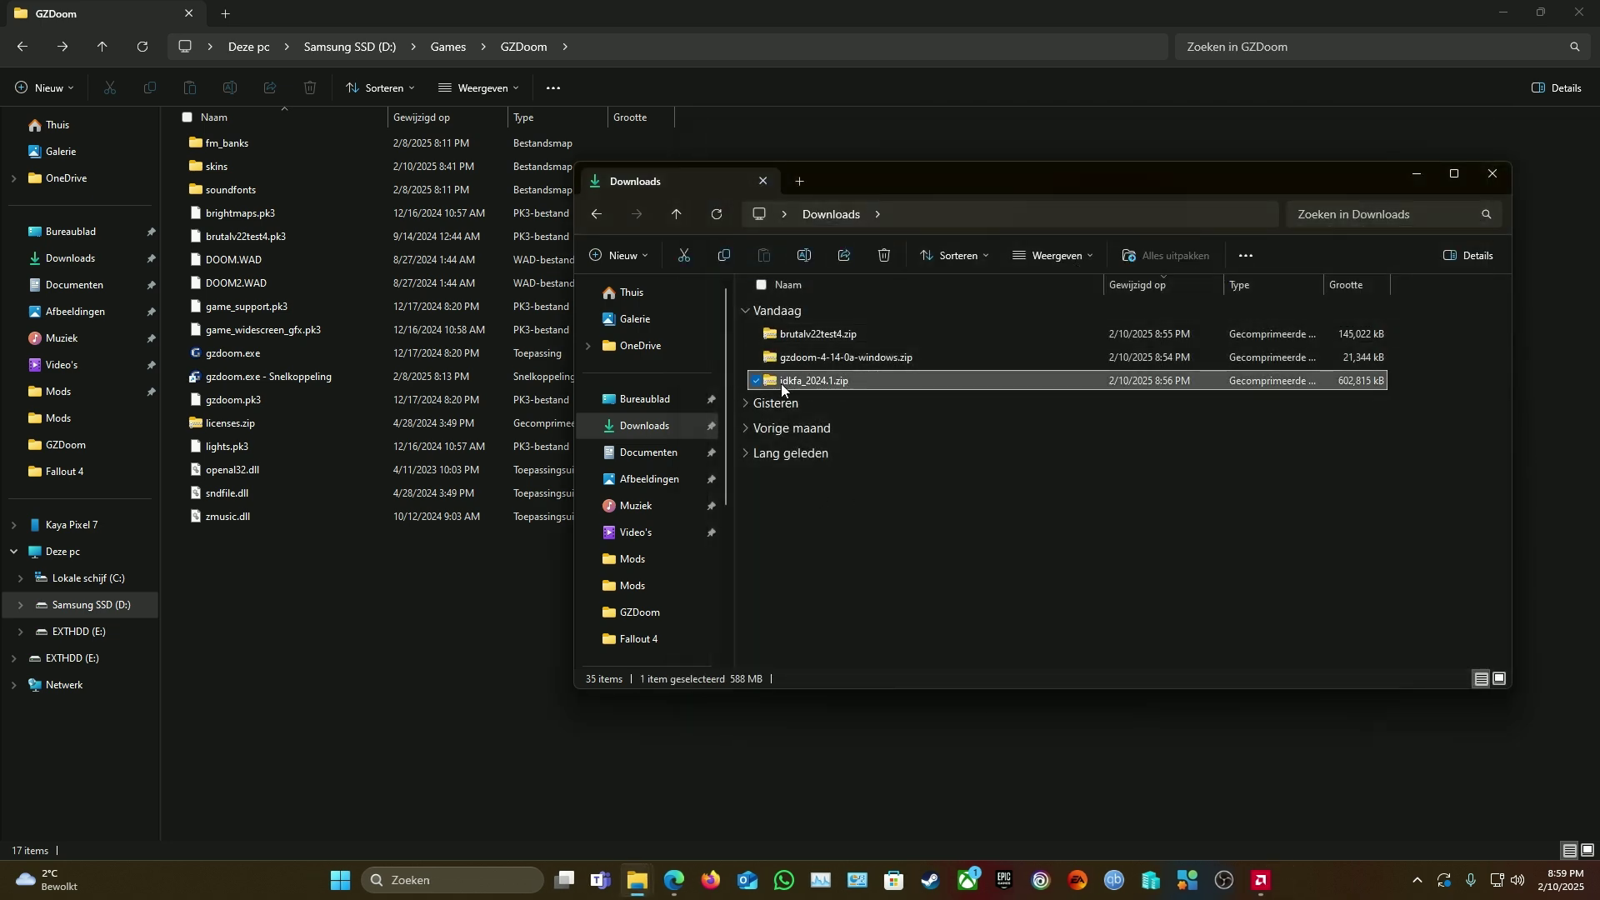
right_click(827, 380)
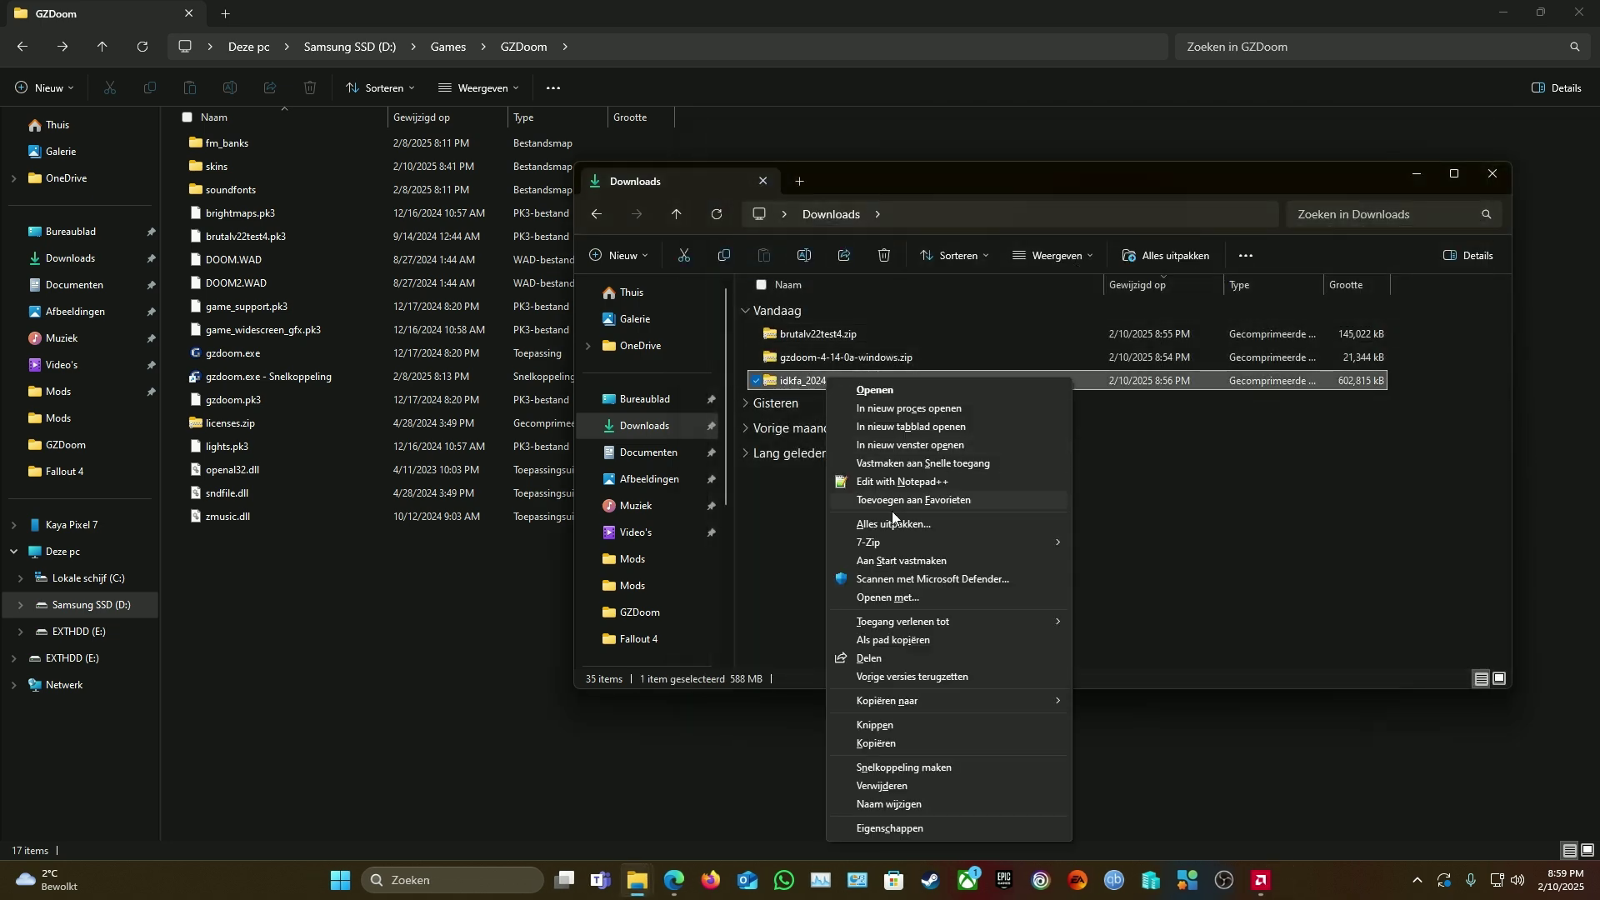
mouse_move(964, 543)
click(1098, 543)
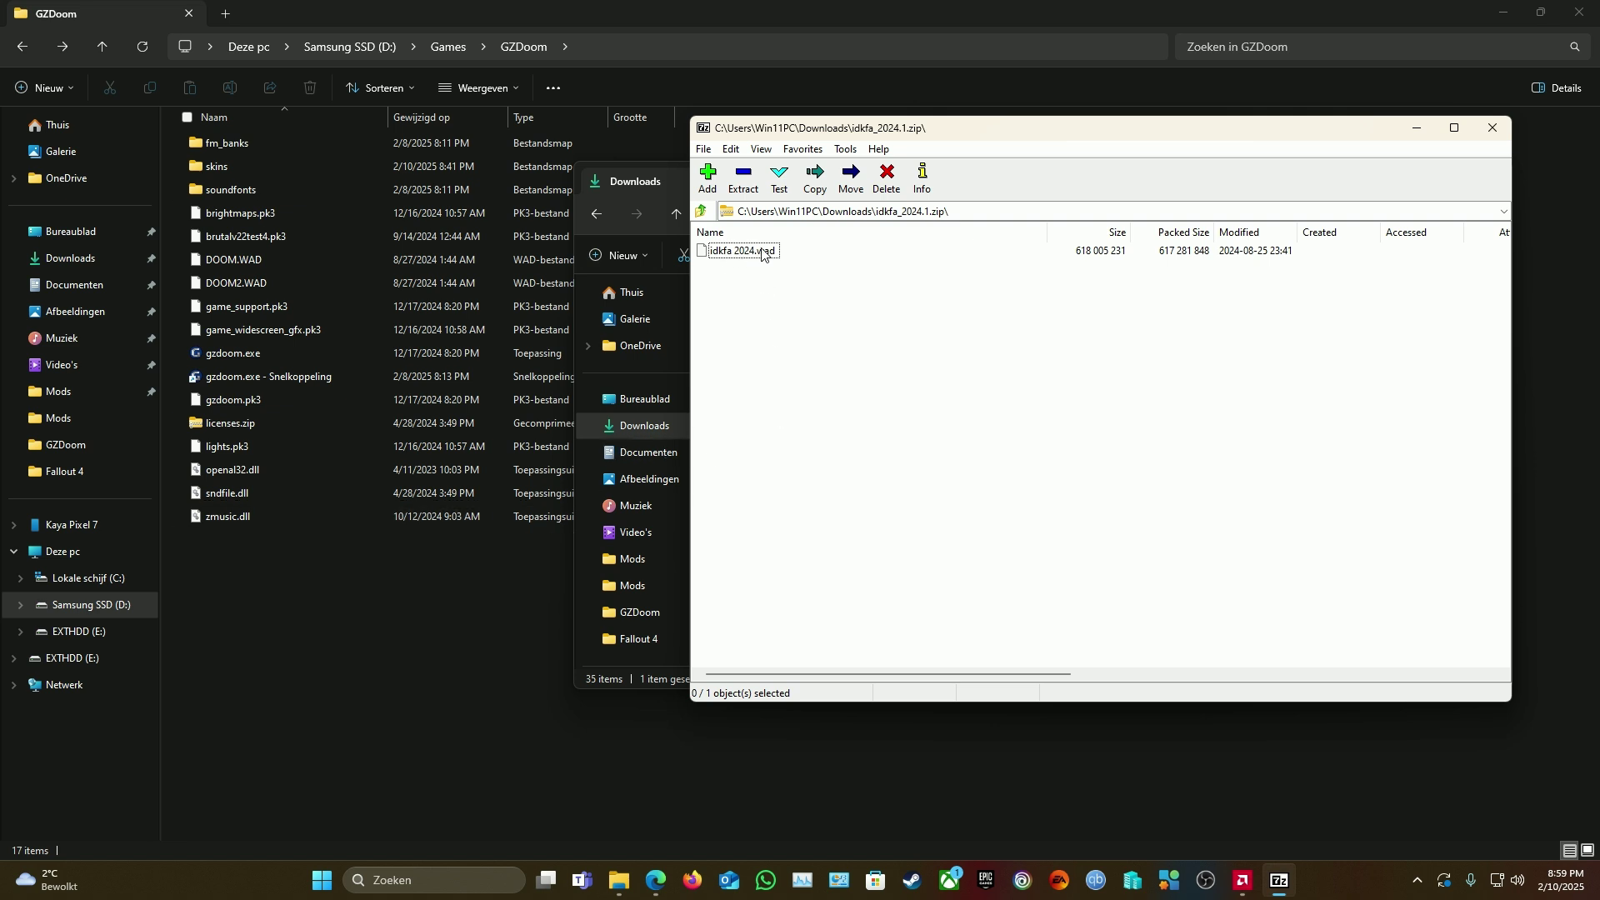
Return to the GZDoom folder and open its skins subfolder
click(419, 623)
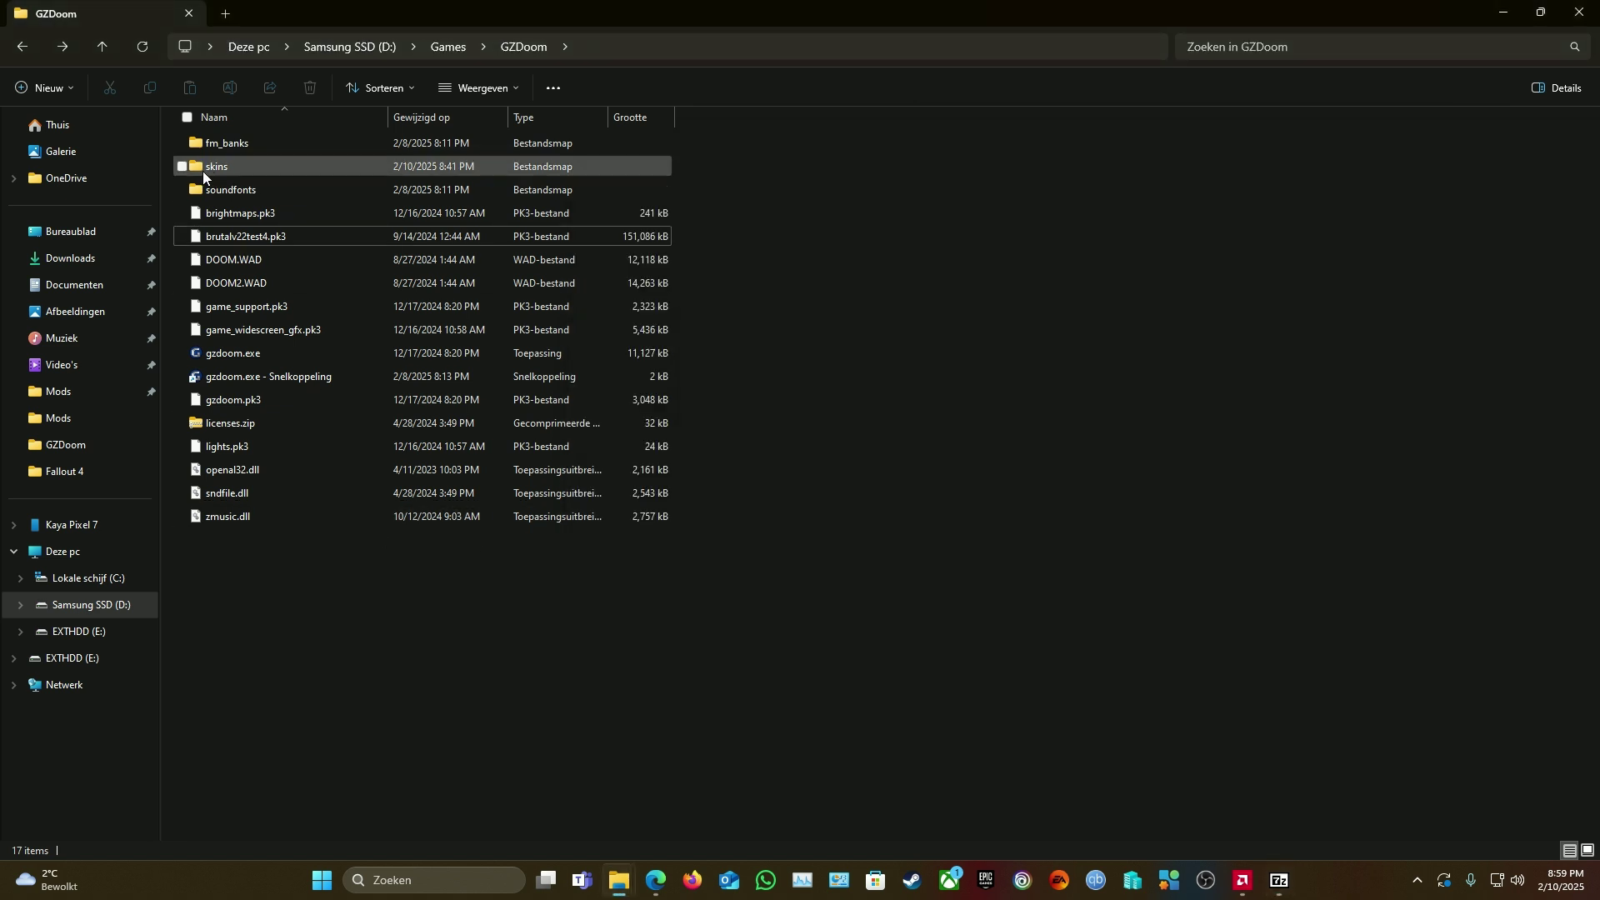
mouse_move(209, 173)
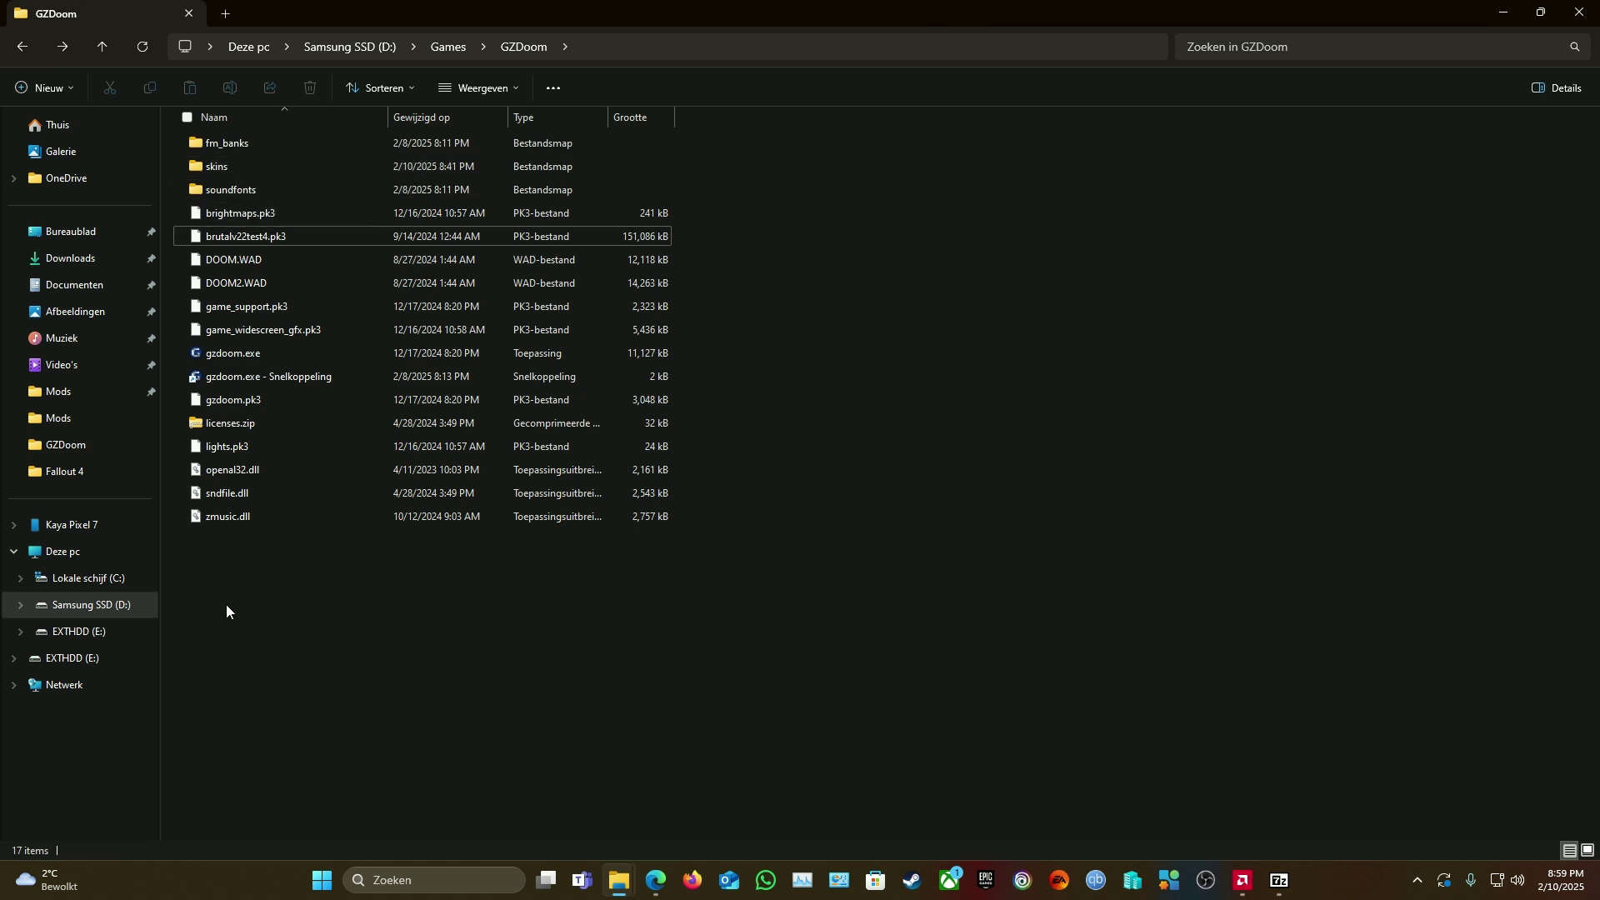
double_click(251, 166)
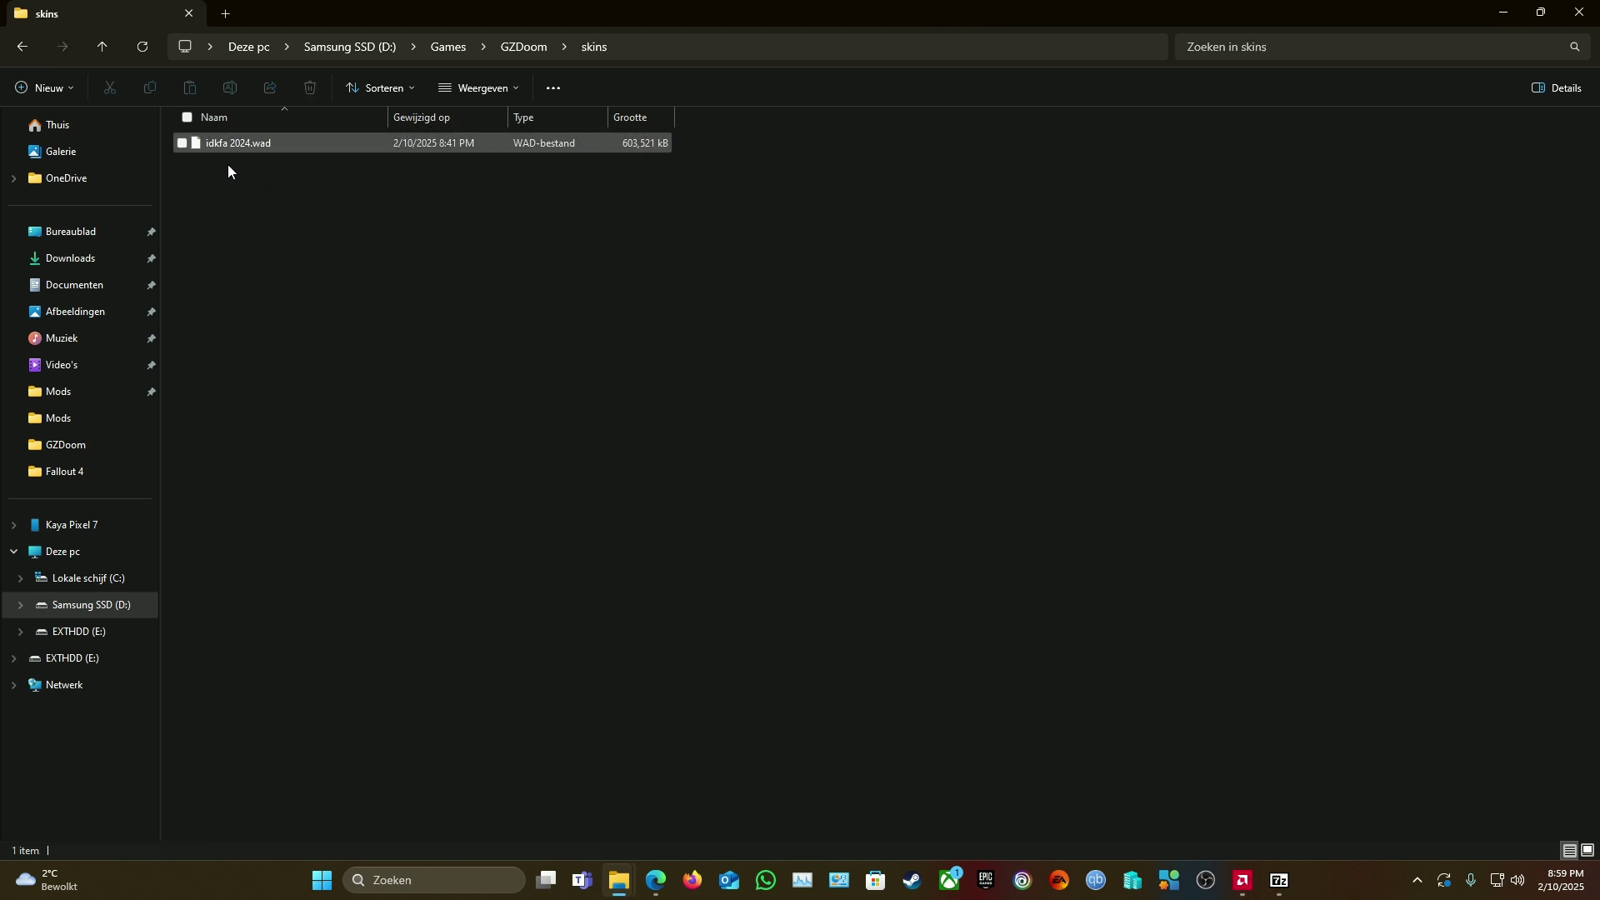
Return to the GZDoom folder, bring up the window showing the base folder, and move up to Ultimate Doom
key(alt+Left)
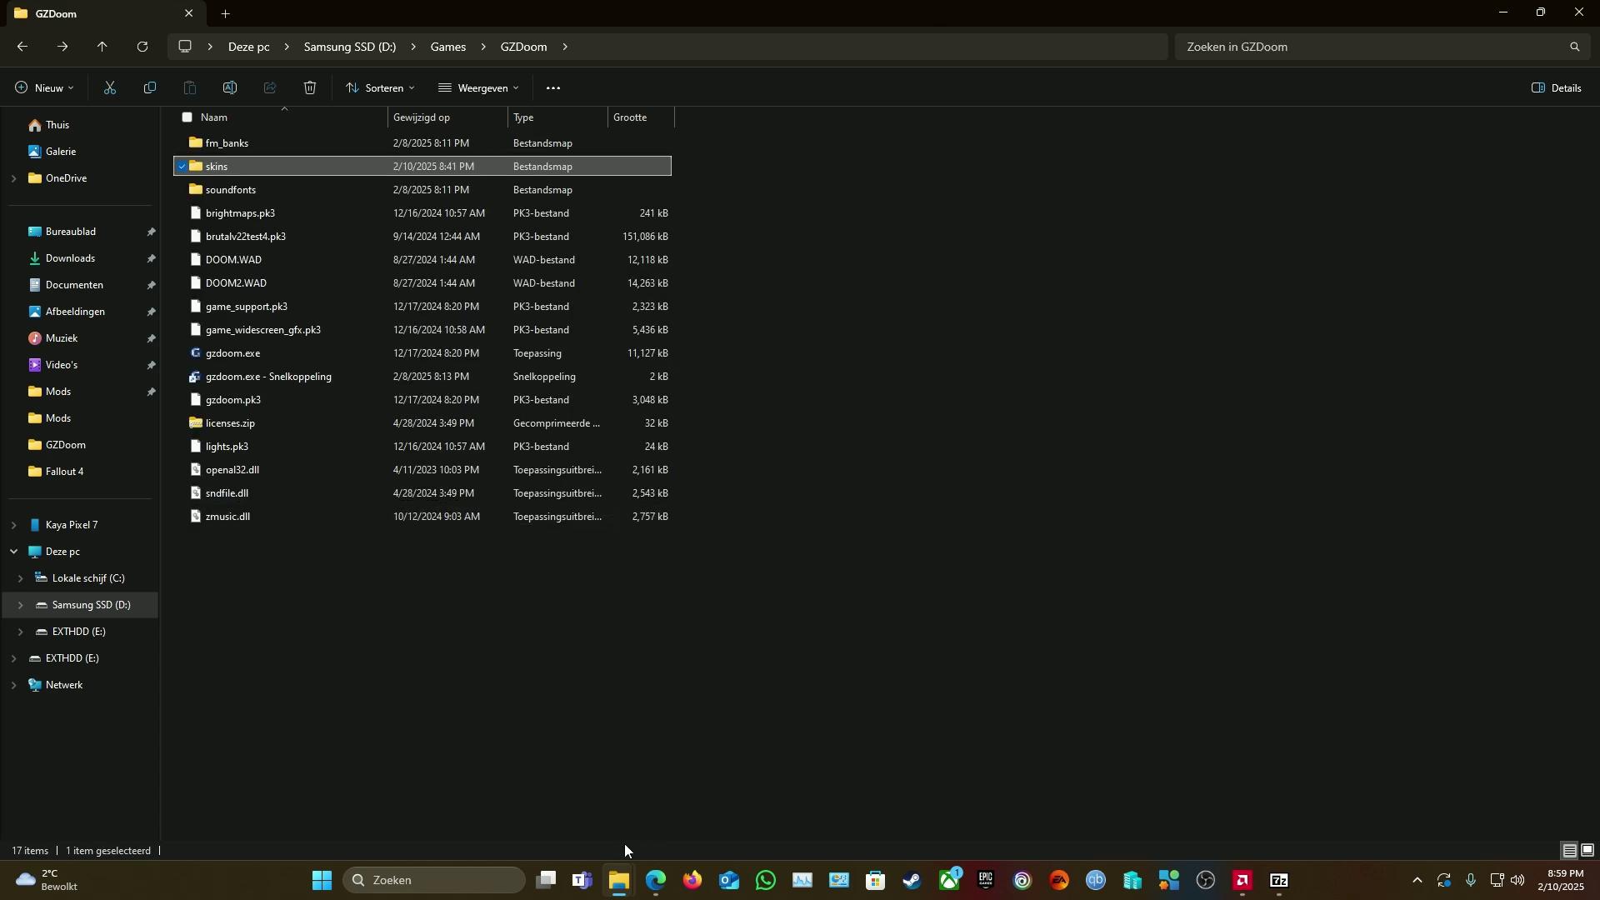
mouse_move(619, 875)
mouse_move(598, 788)
click(643, 789)
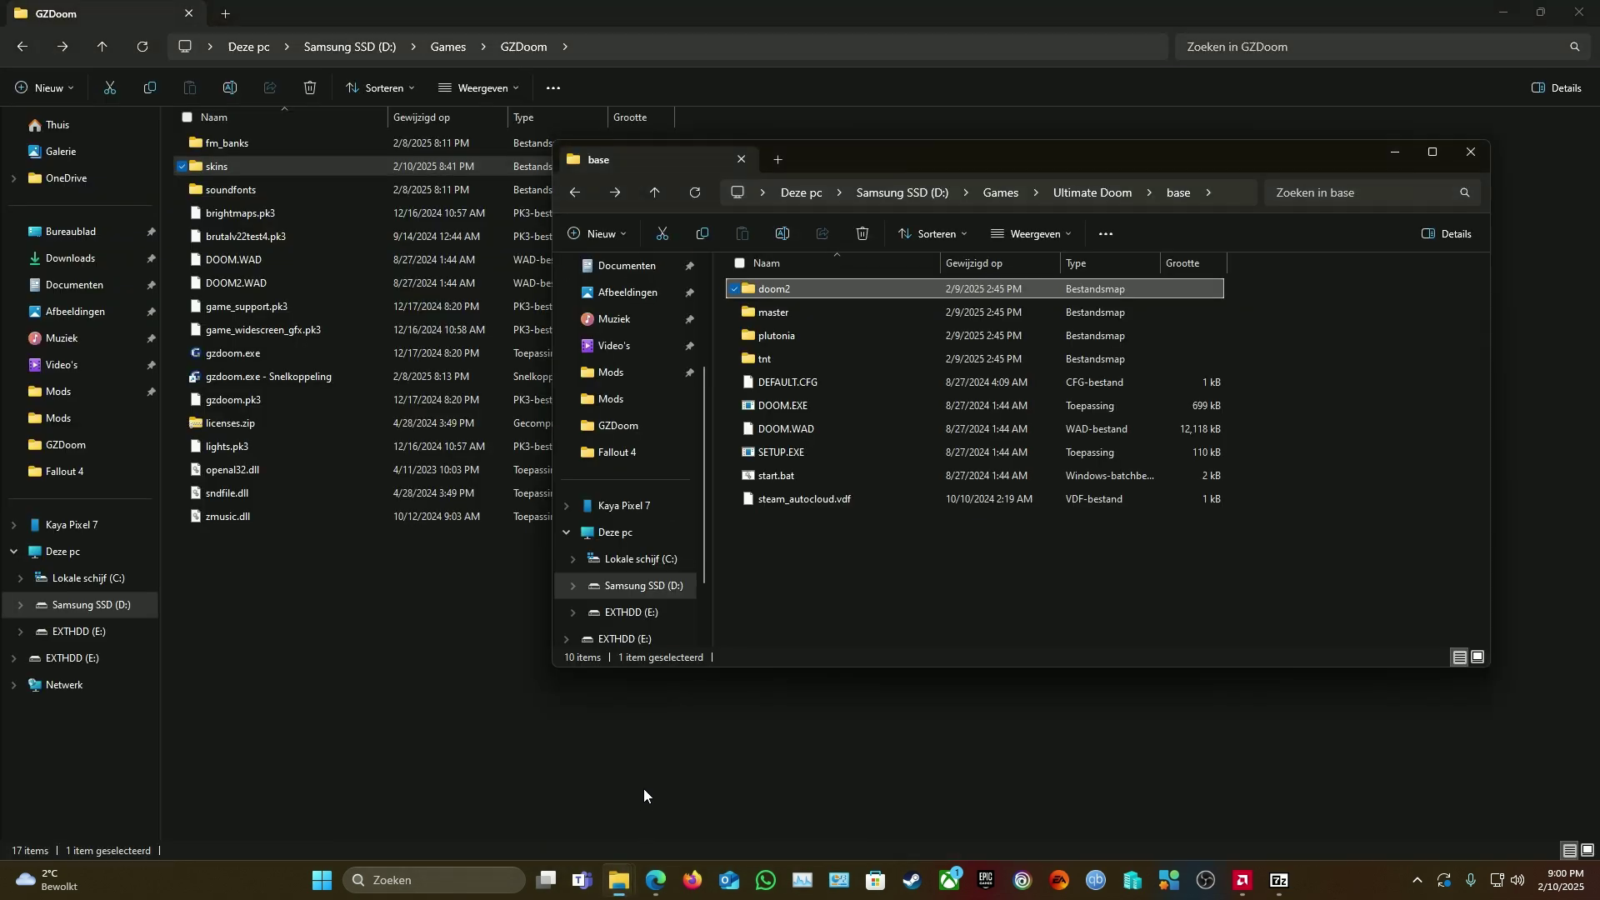
click(1081, 194)
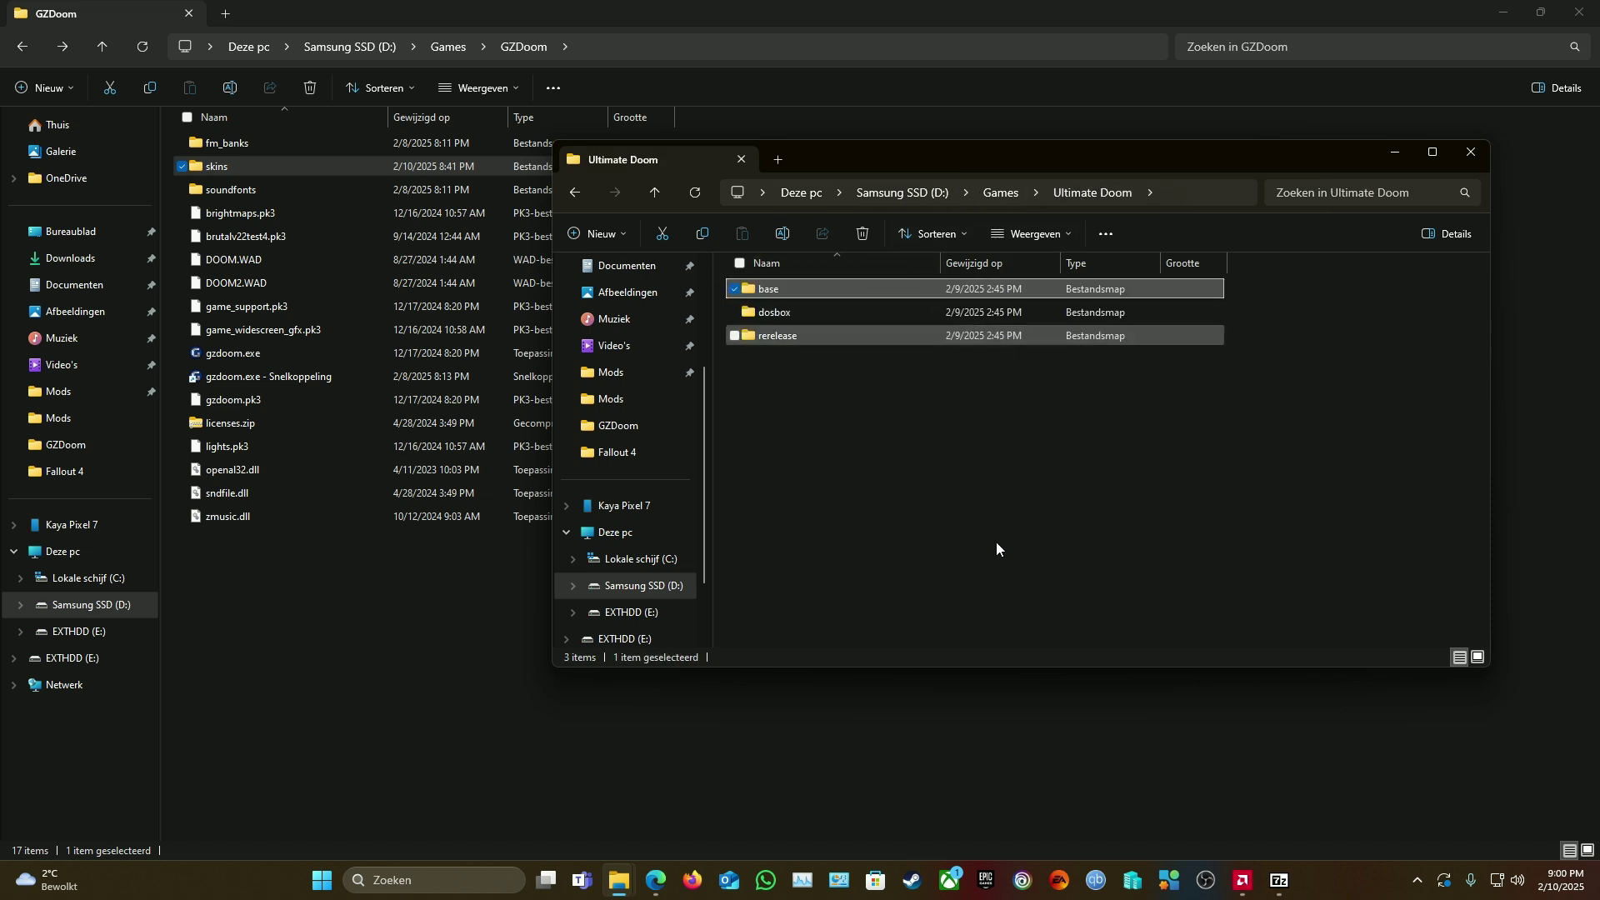
Select the dosbox and rerelease folders in Ultimate Doom, clear the selection, and open the base folder
drag(936, 548, 785, 306)
click(778, 287)
click(807, 312)
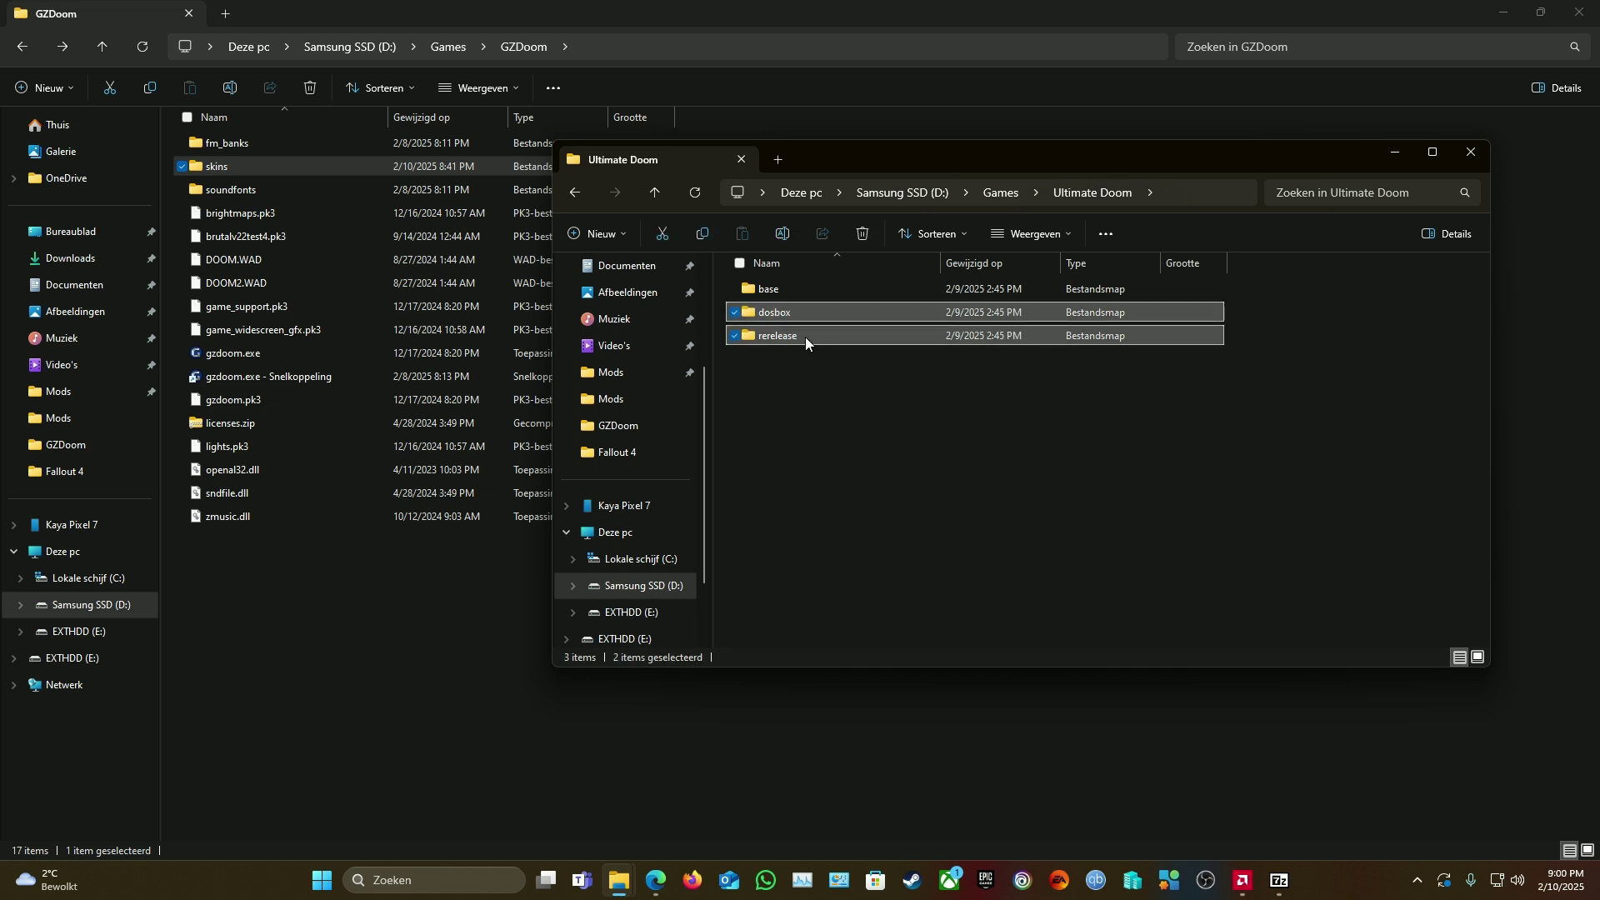
click(827, 433)
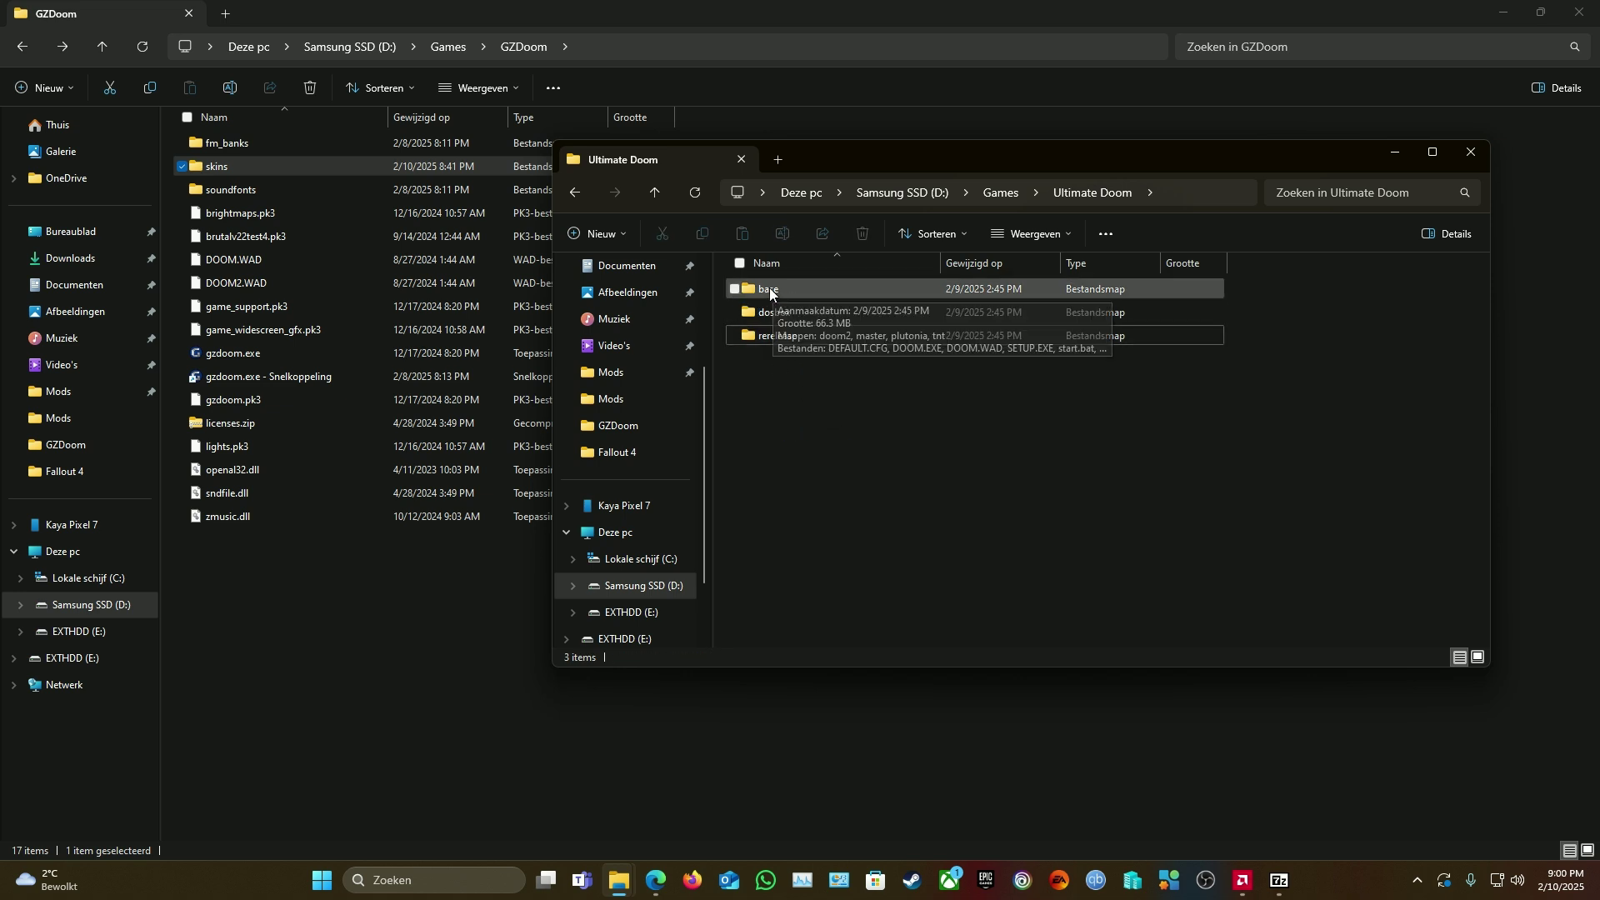
double_click(768, 290)
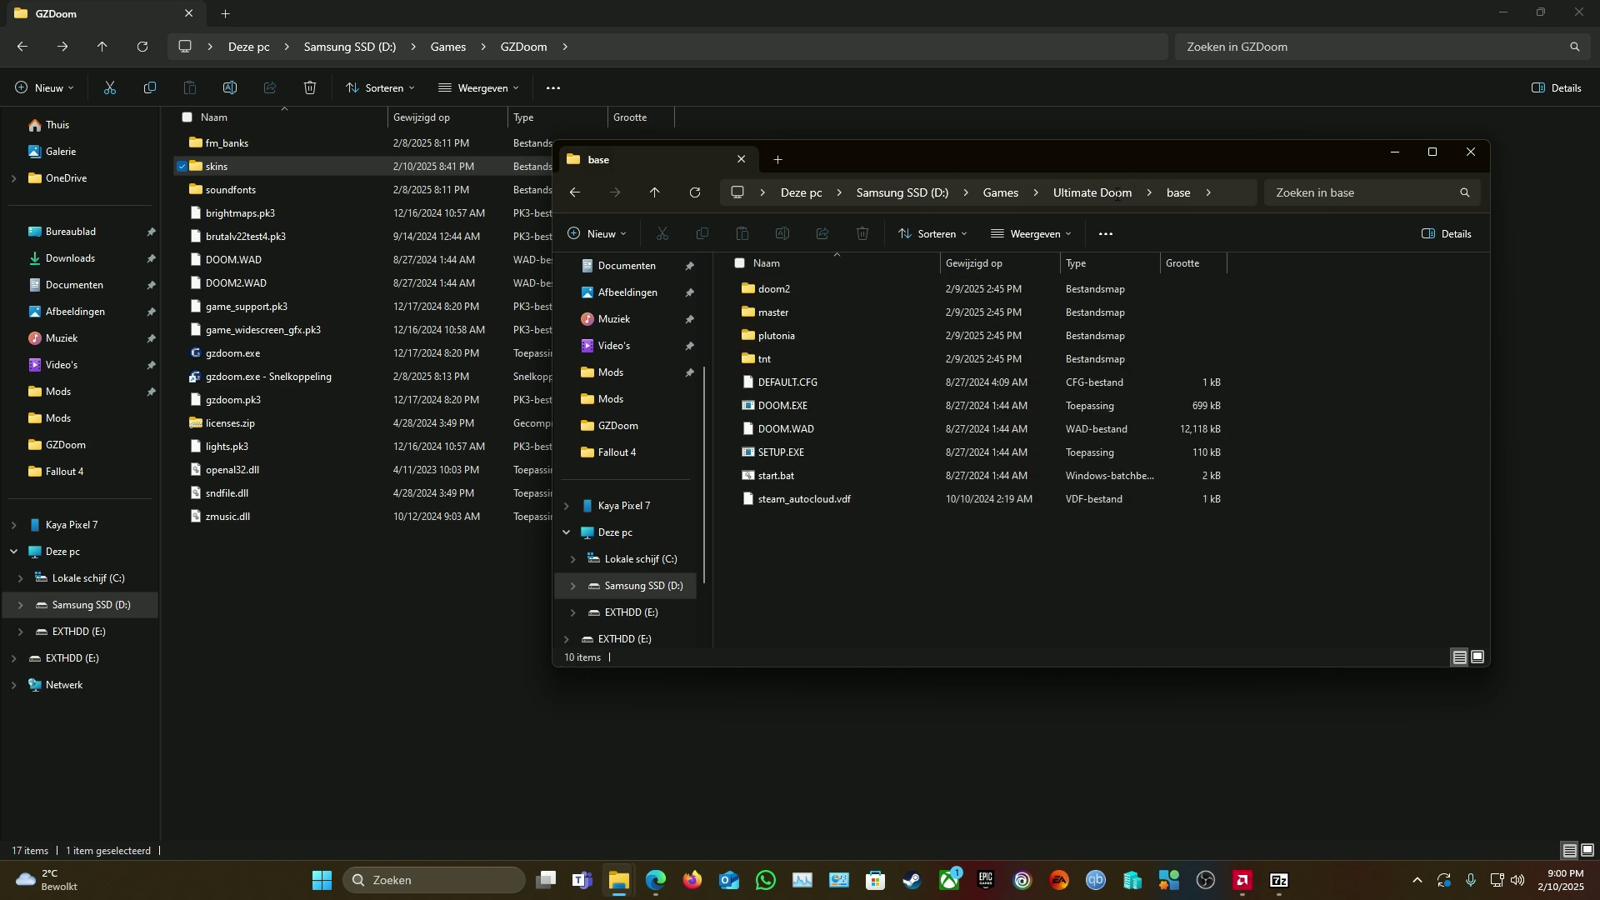
Locate DOOM.WAD in base and DOOM2.WAD in its doom2 subfolder, and return to the GZDoom folder window
click(782, 430)
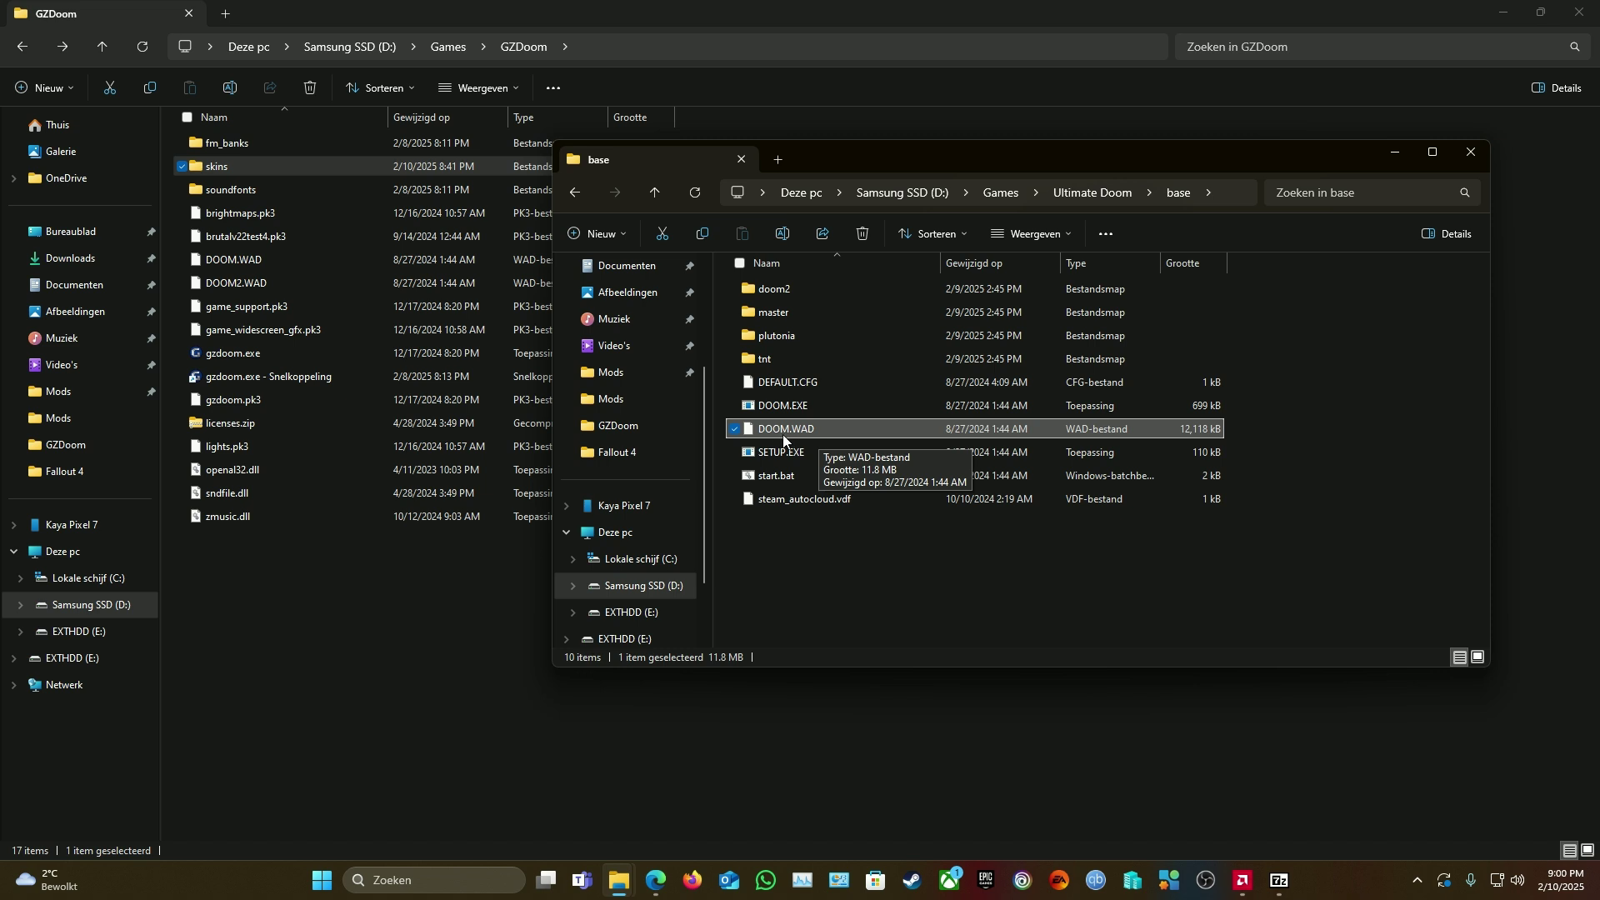
double_click(800, 287)
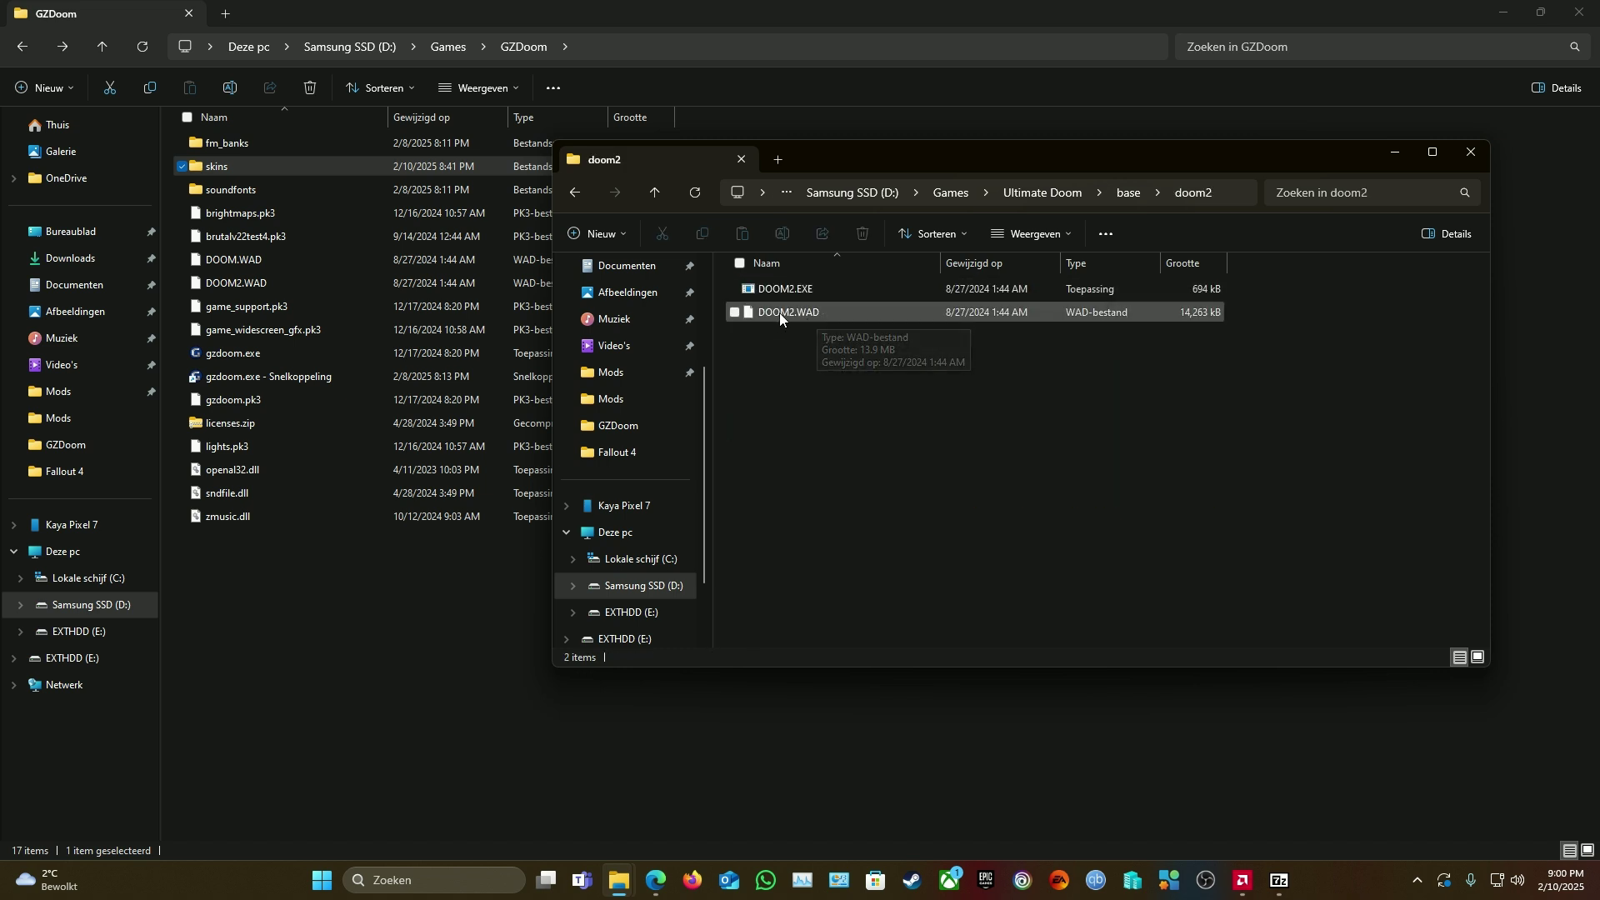
click(575, 193)
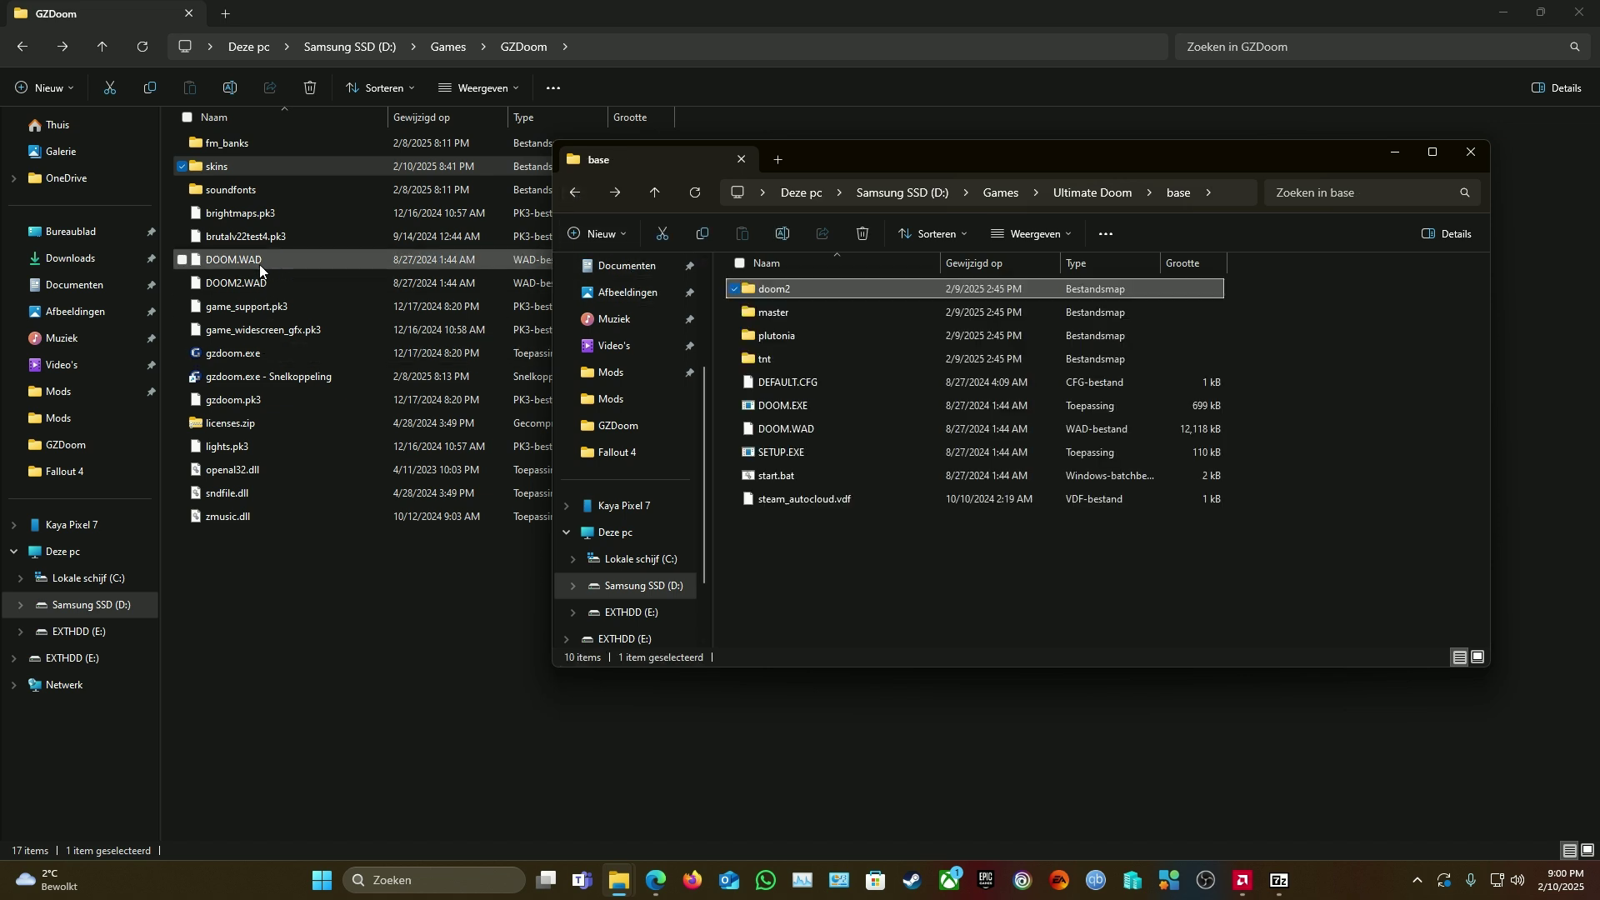
click(195, 192)
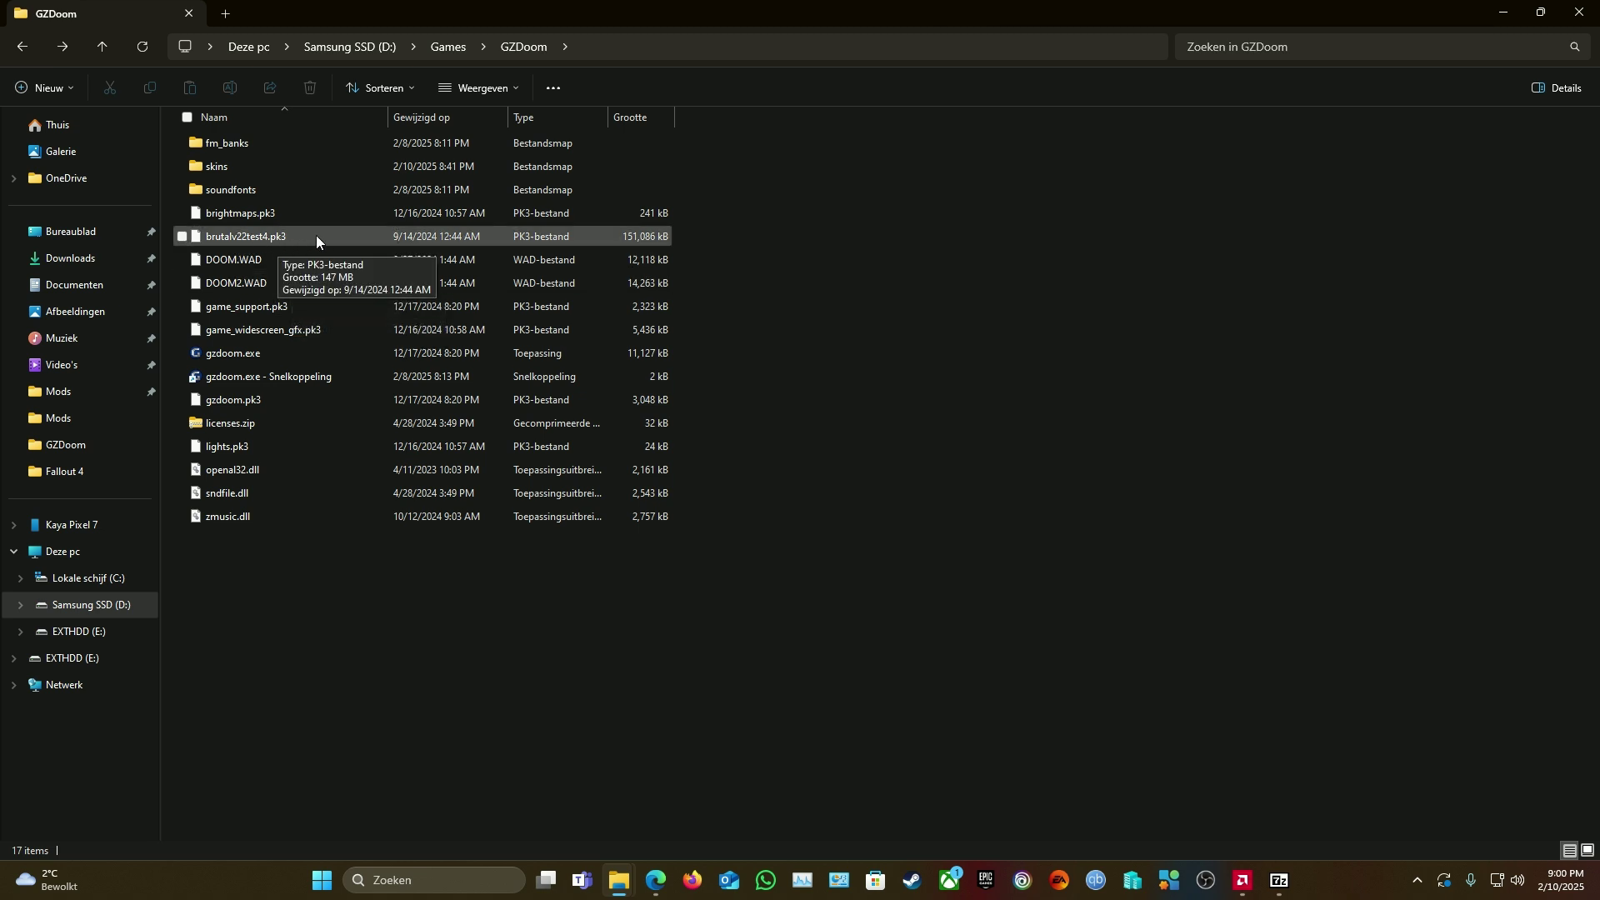
Launch gzdoom.exe, view the launcher's game list and options page, and close the launcher
double_click(271, 353)
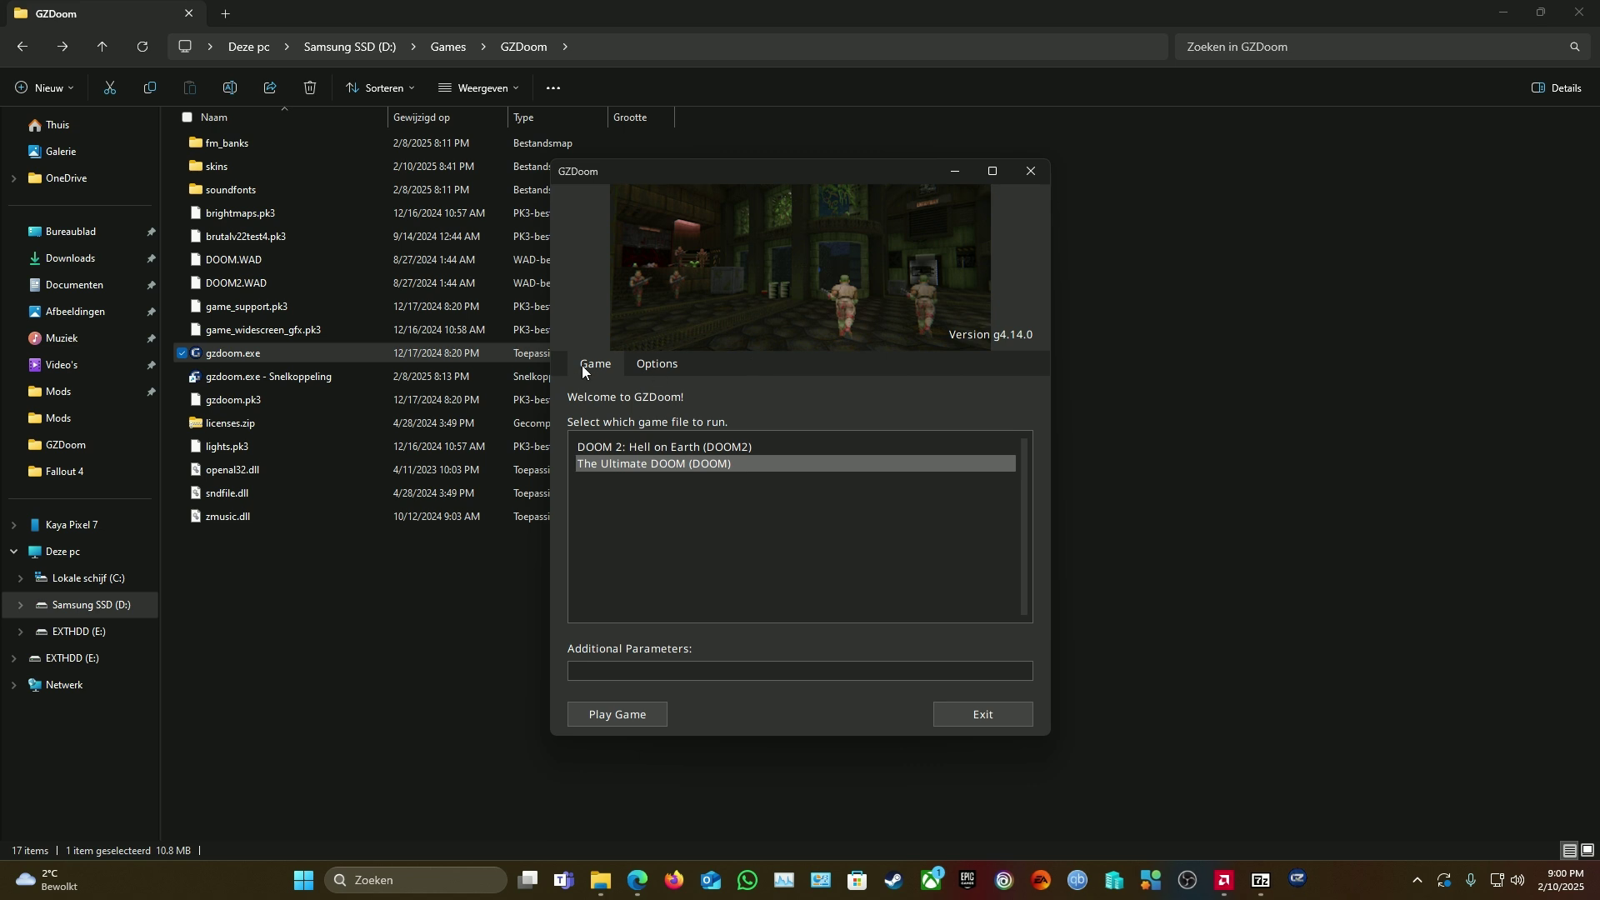
click(653, 365)
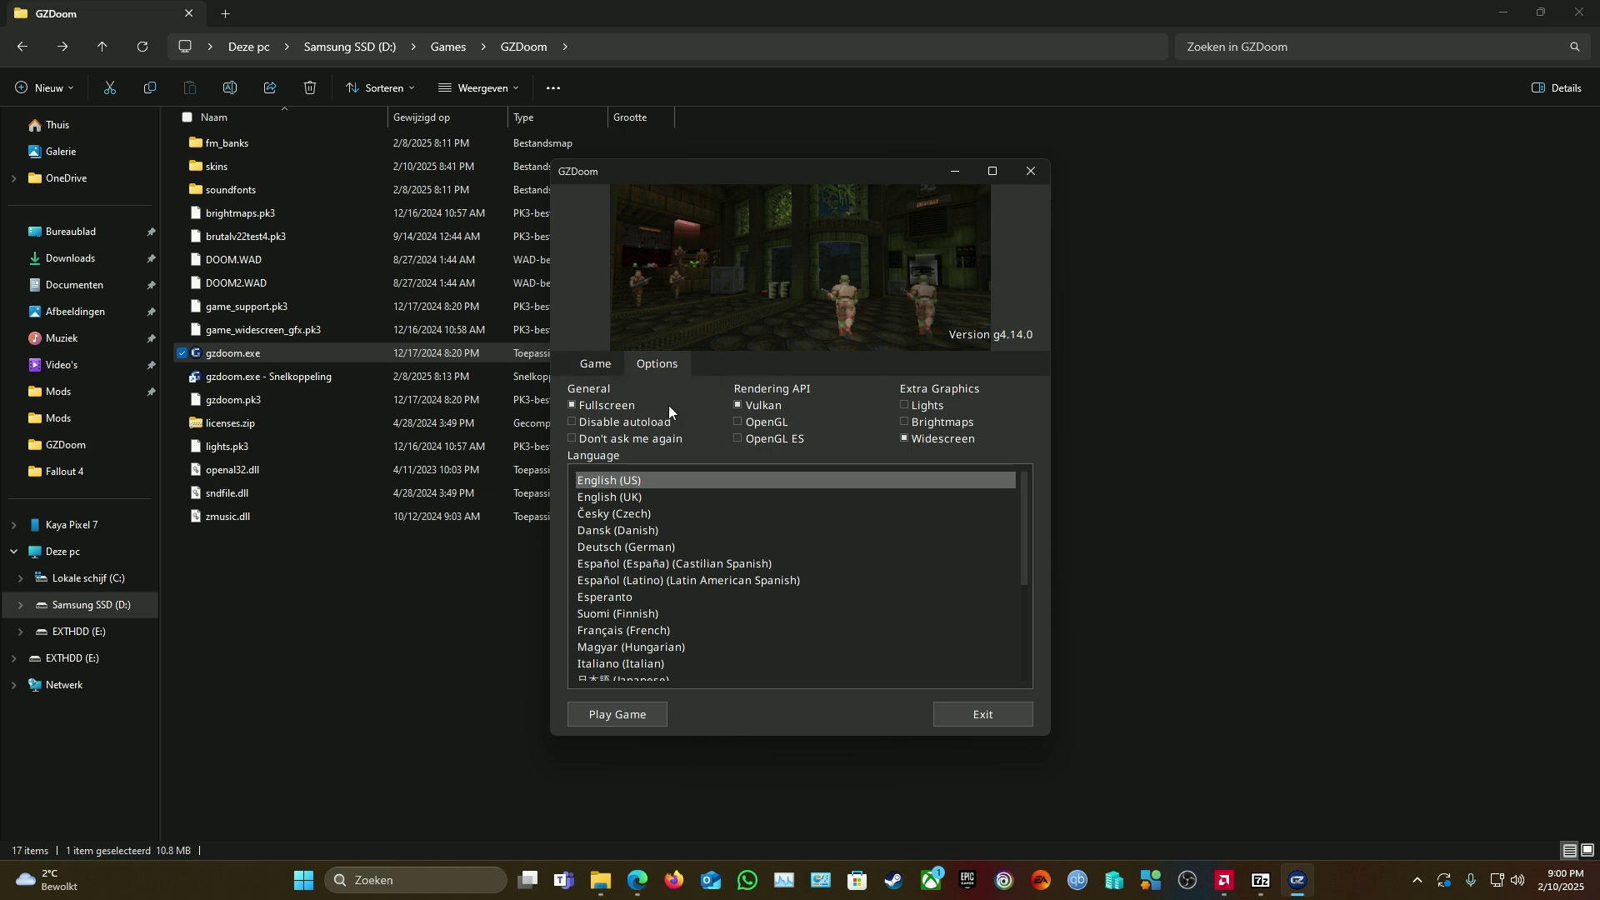
click(602, 368)
click(1028, 175)
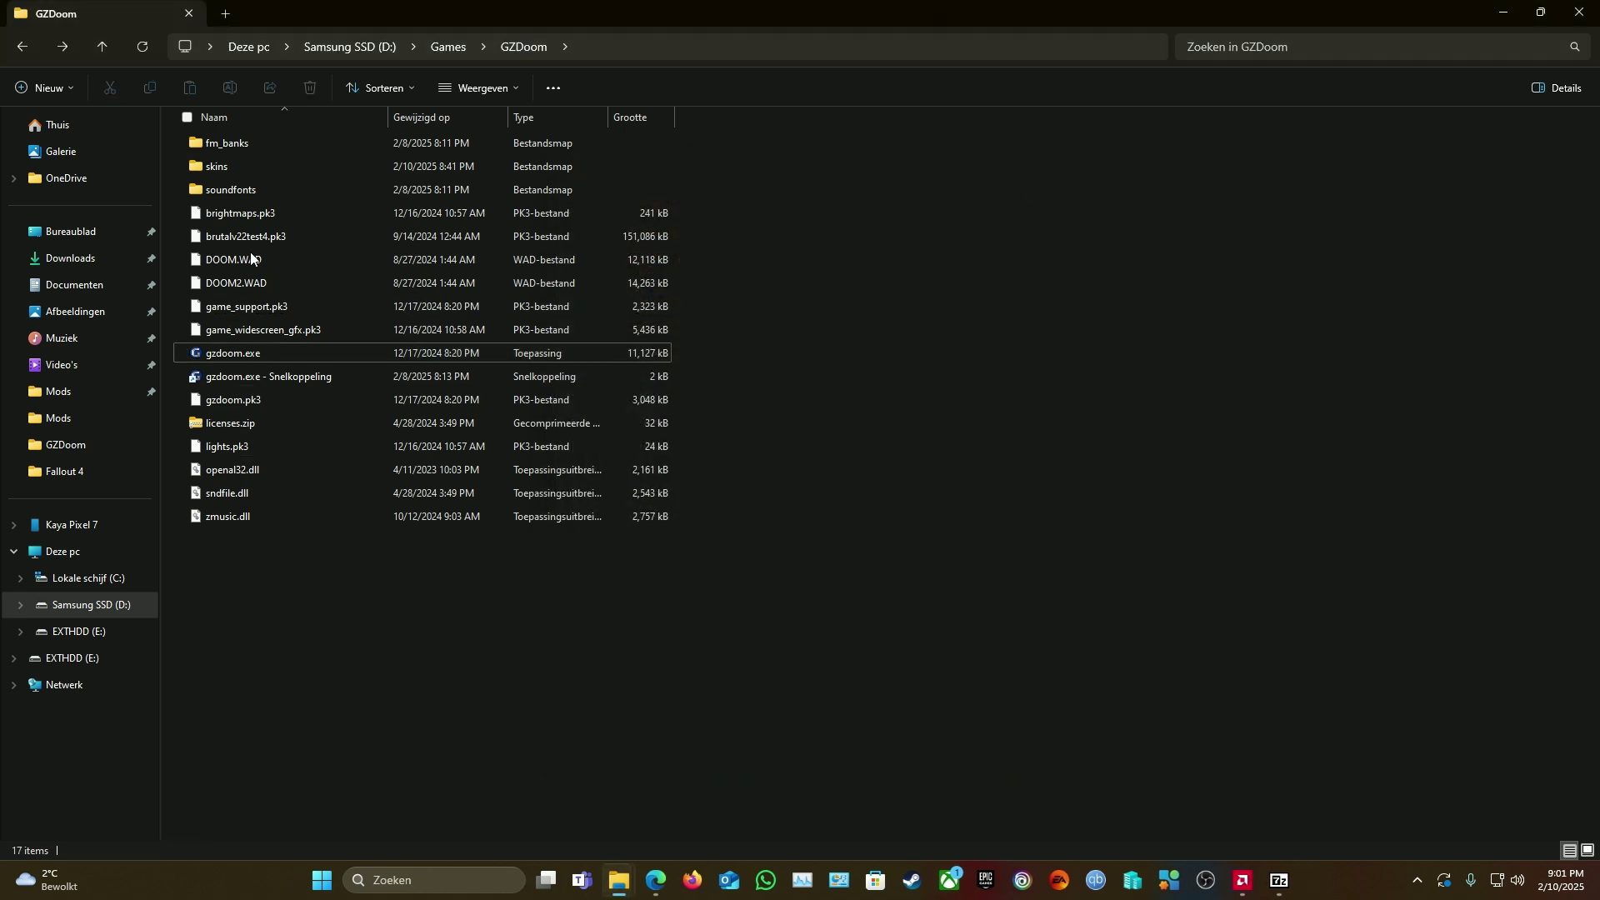
Open brutalv22test4.pk3 with gzdoom.exe and start The Ultimate DOOM (DOOM)
click(213, 240)
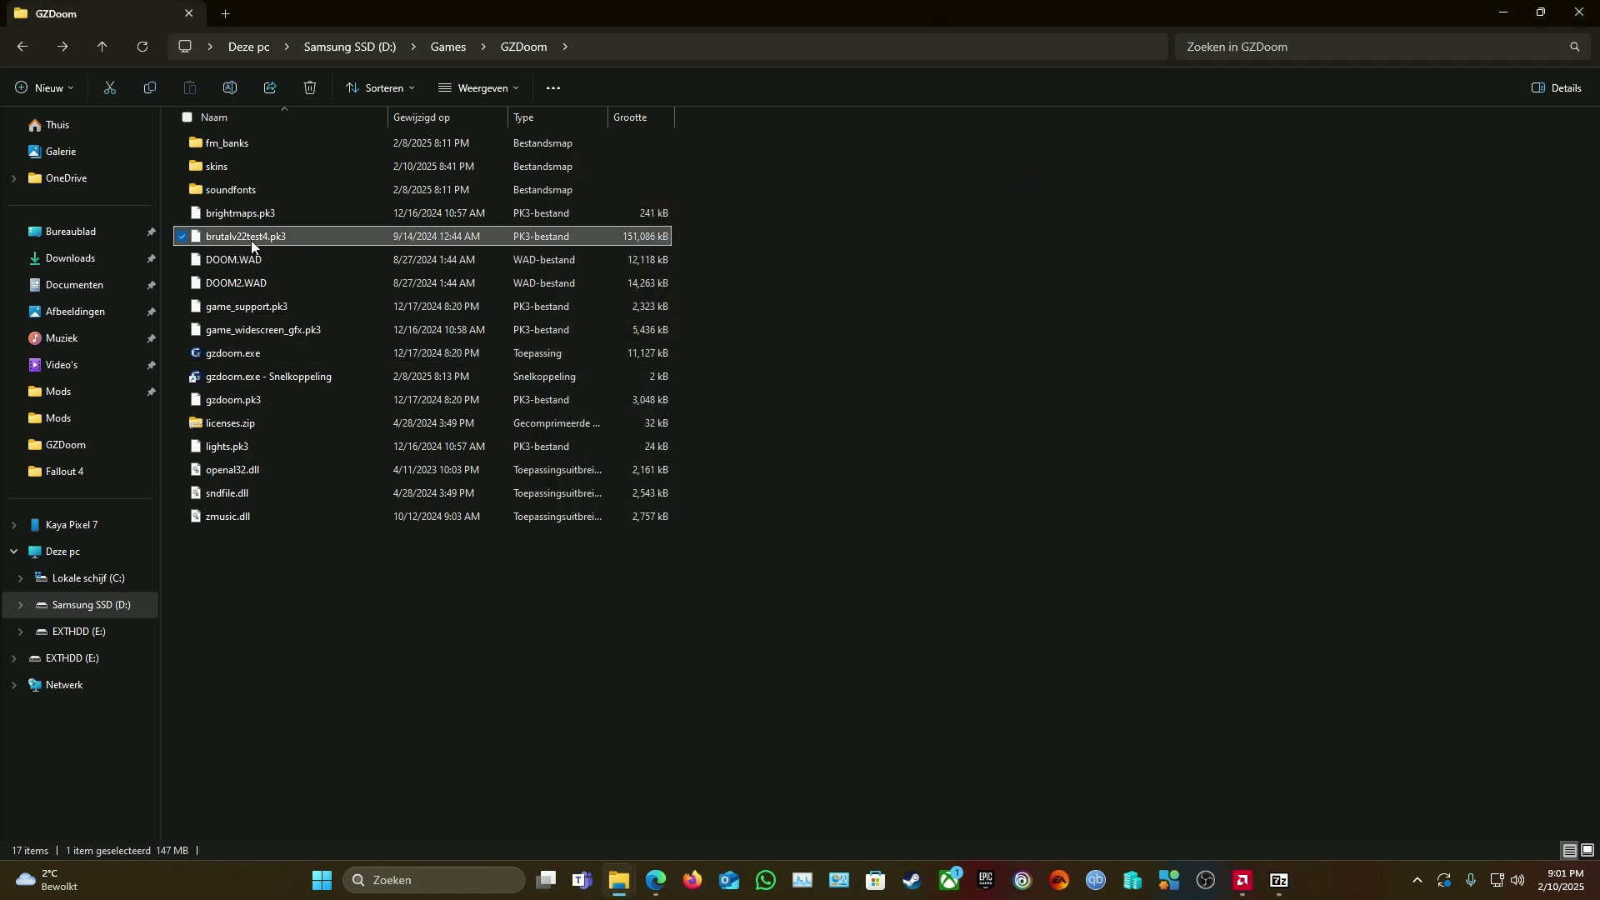
drag(258, 237, 251, 357)
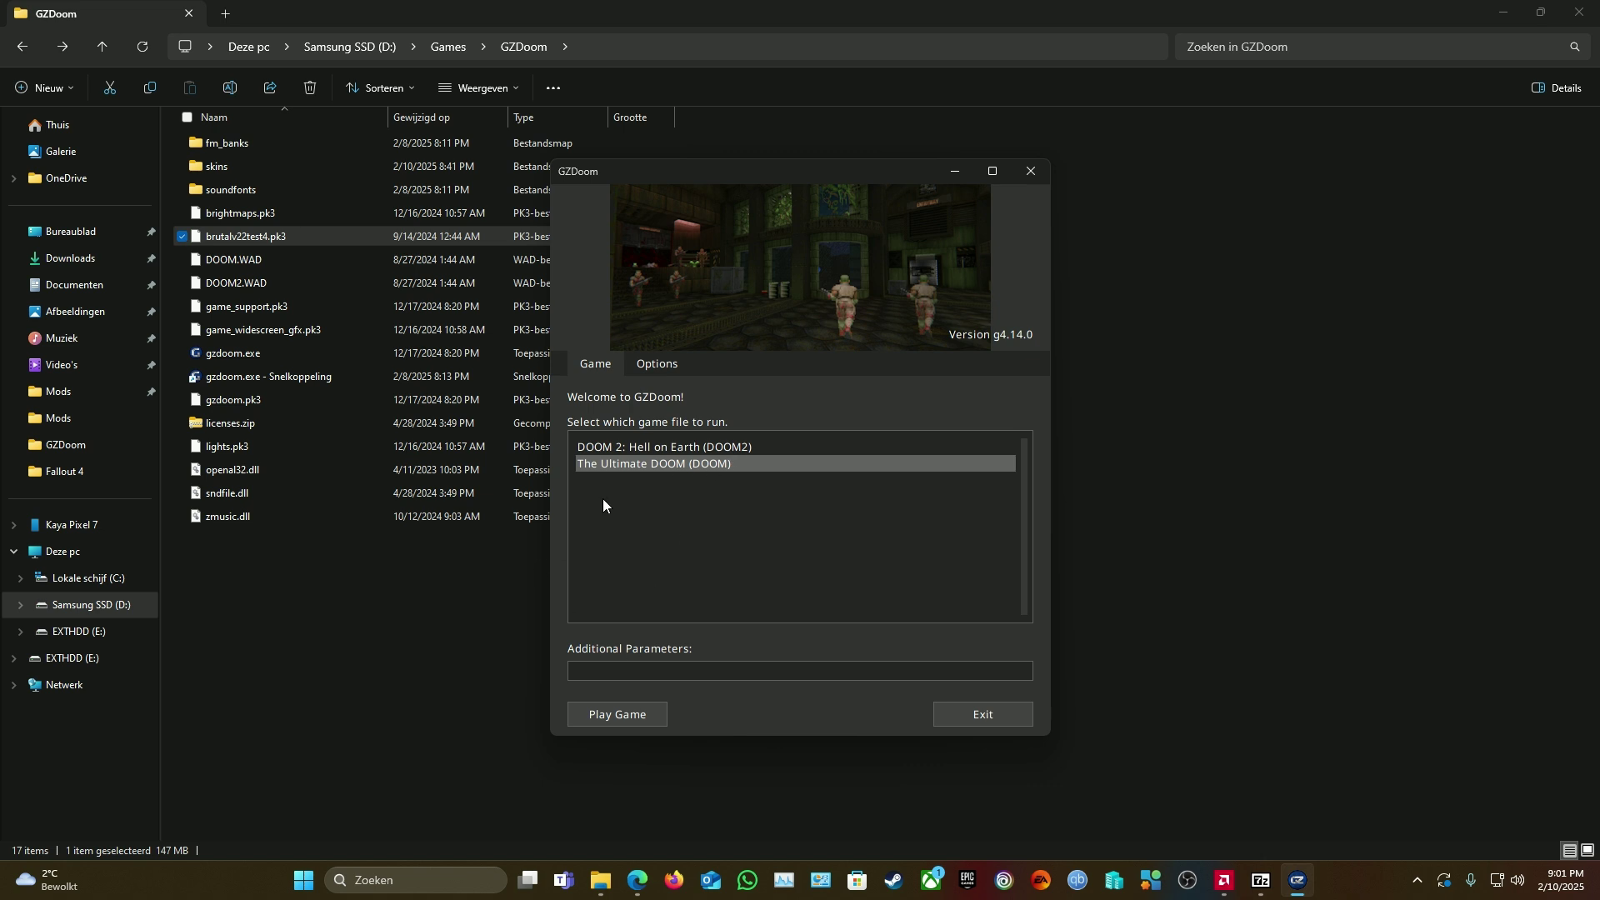
click(616, 715)
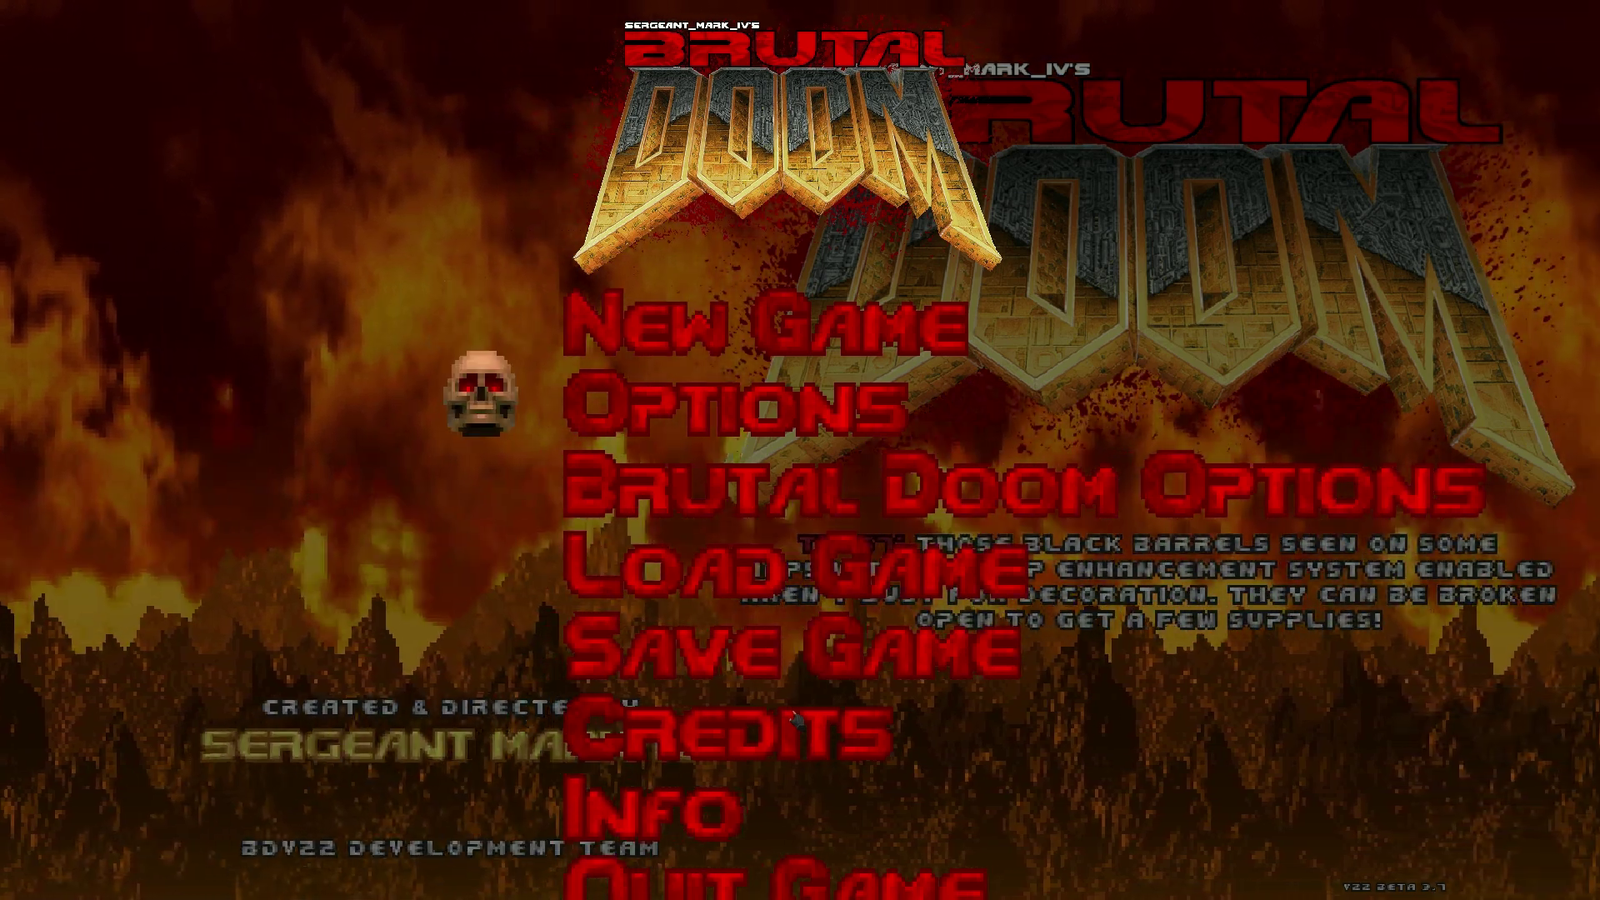
Load a saved game and open Brutal Doom Options from the main menu
key(Return)
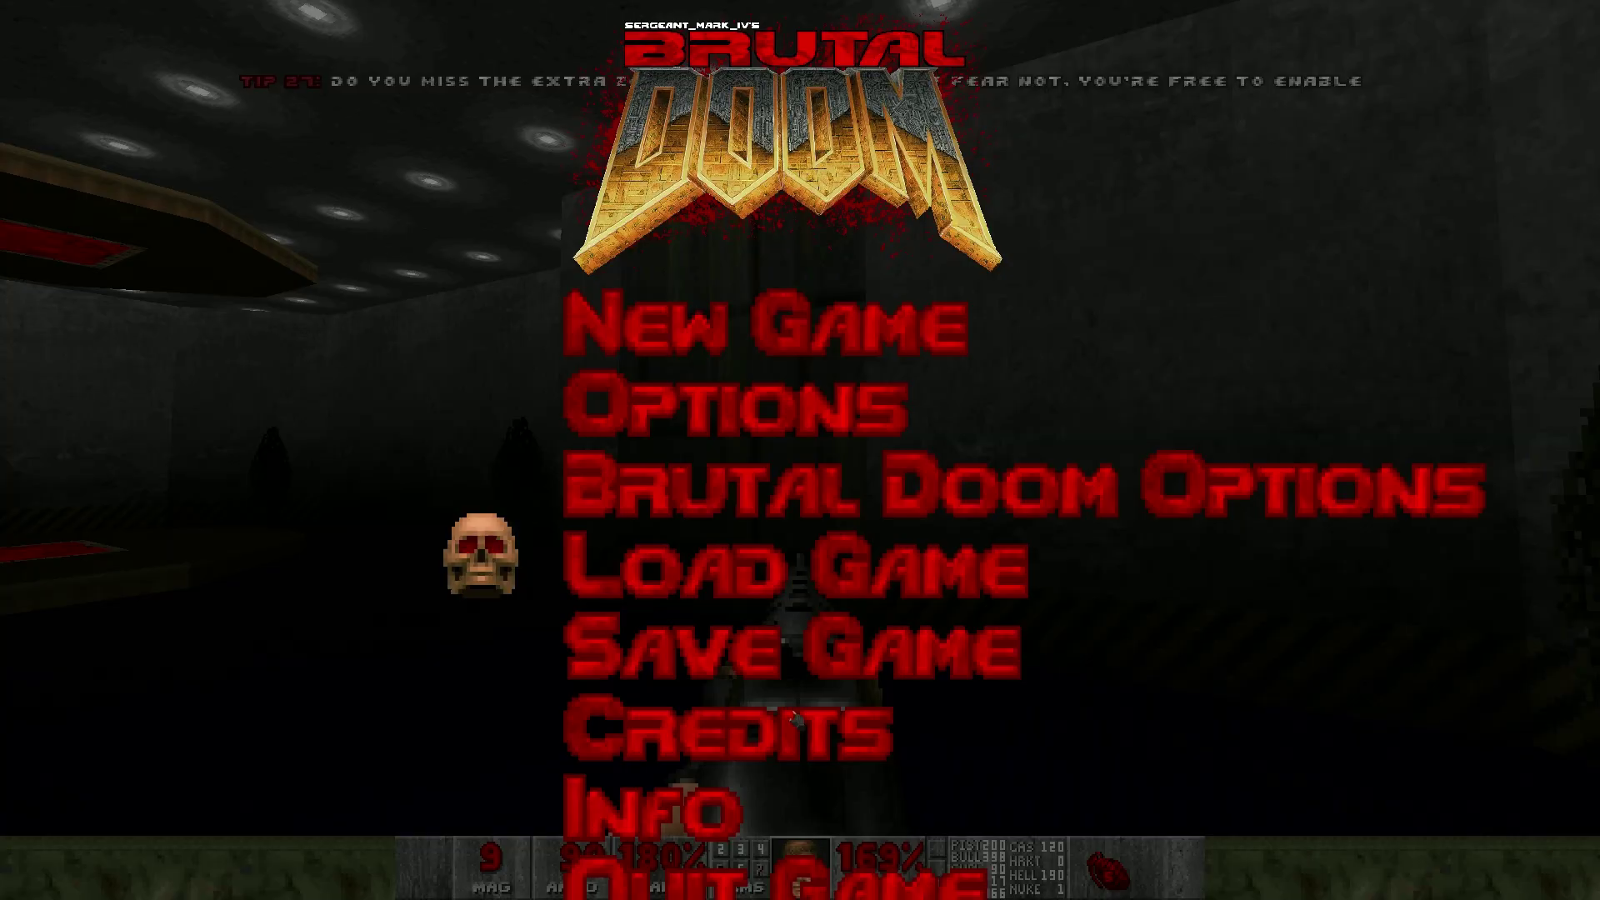
key(Up)
key(Return)
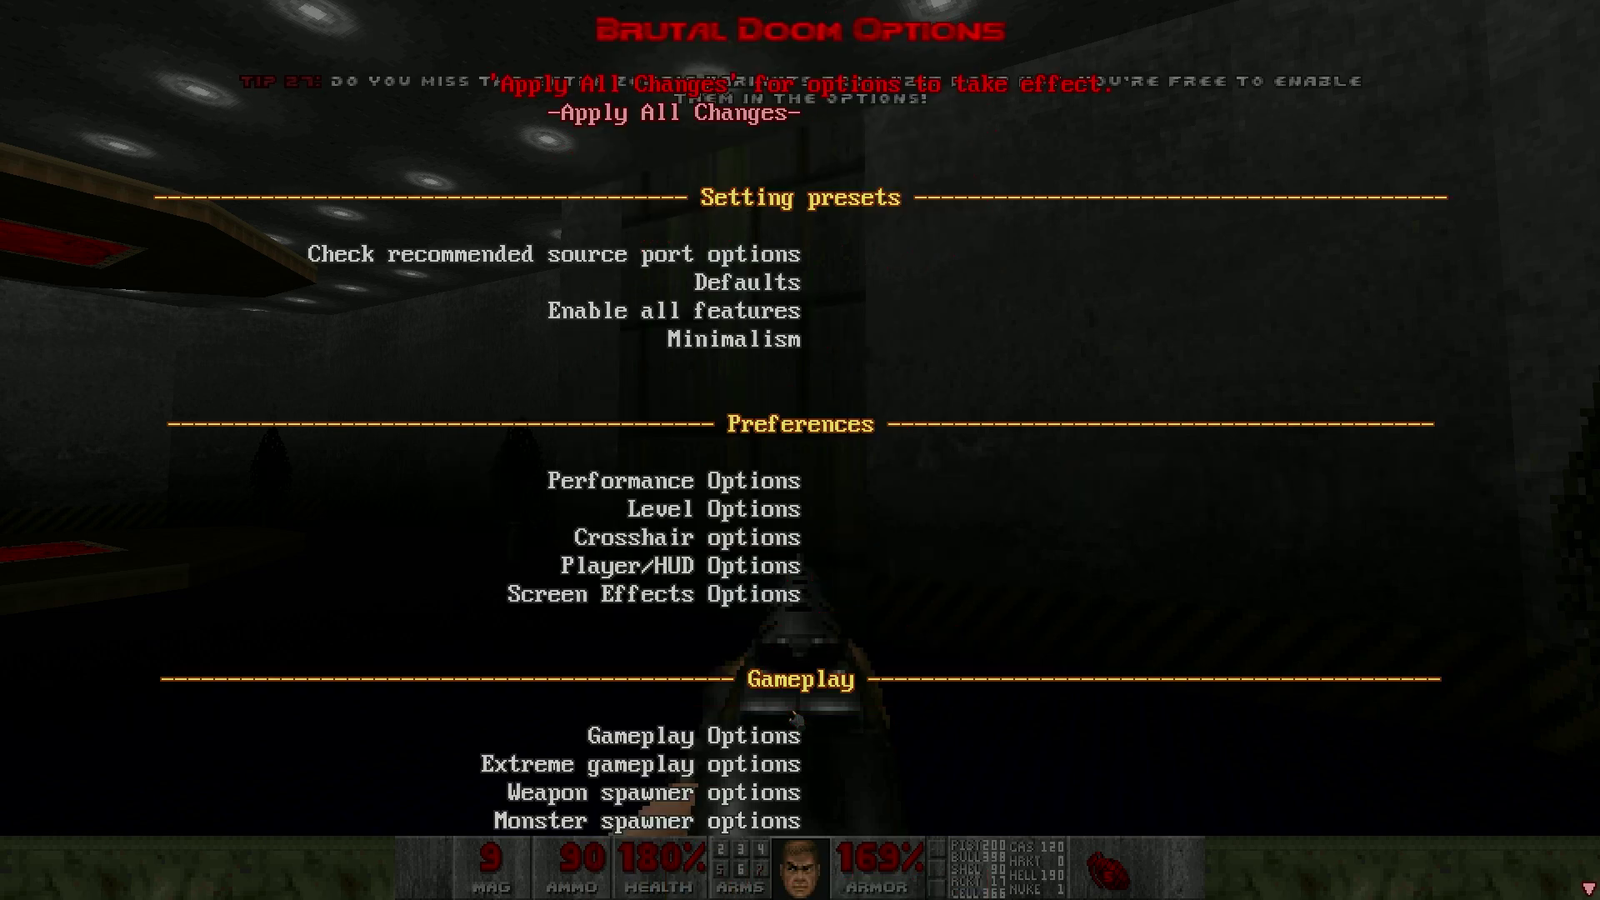
Examine the setting presets in Brutal Doom Options, and return to the main menu
key(Down)
key(Down)
key(Down)
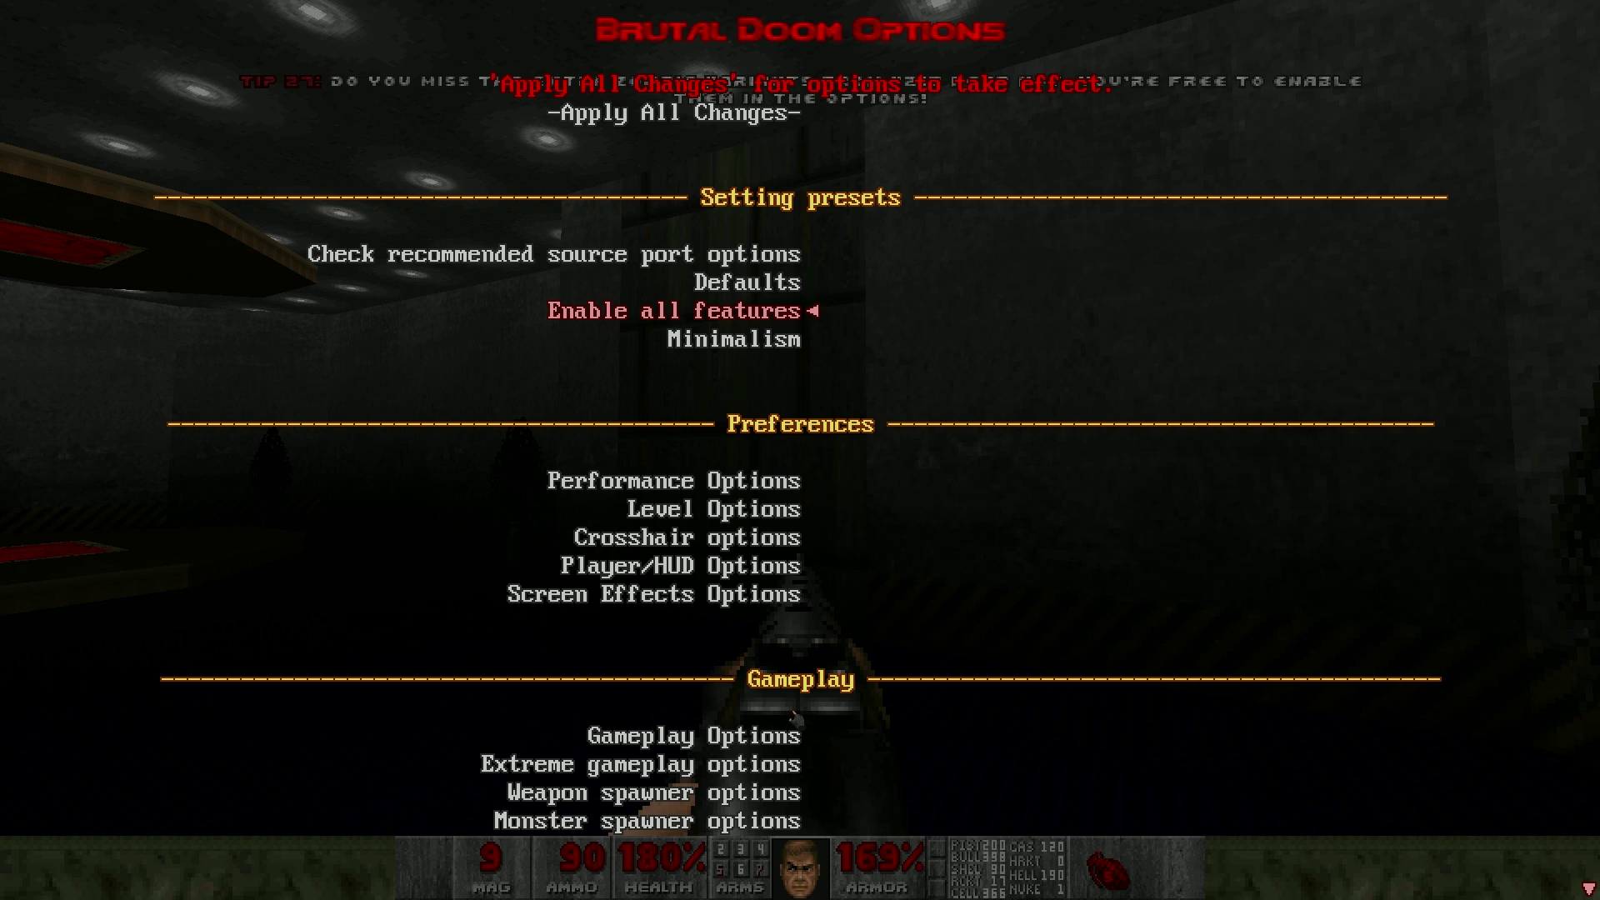
key(Up)
key(Up)
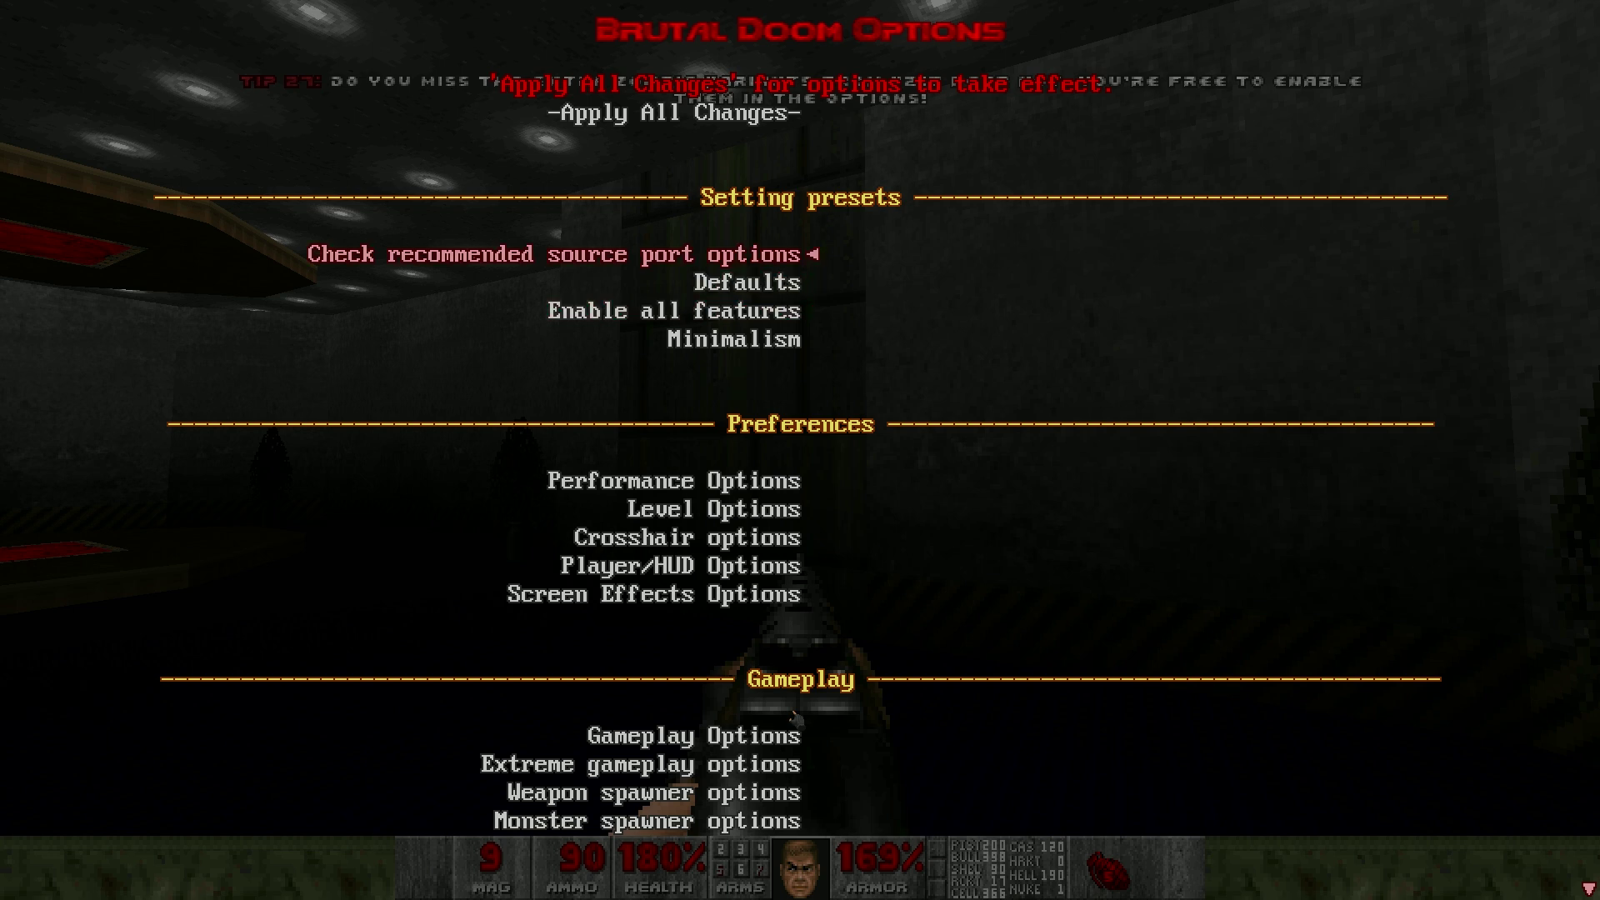
key(Down)
key(Down)
key(Down)
key(Up)
key(Up)
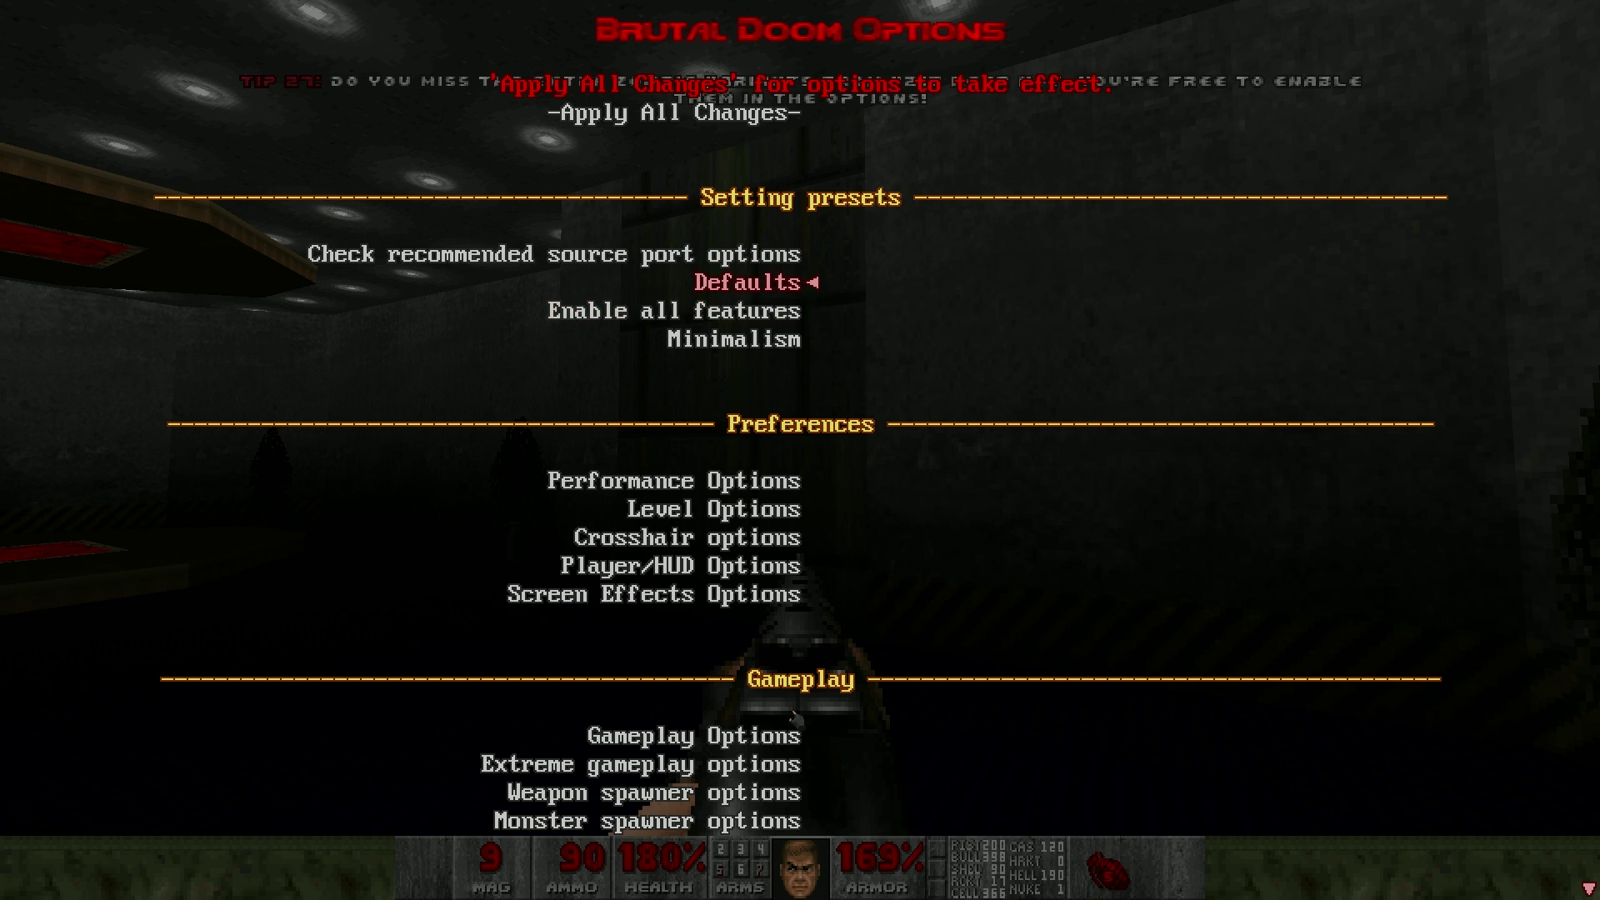
key(Up)
key(Down)
key(Down)
key(Escape)
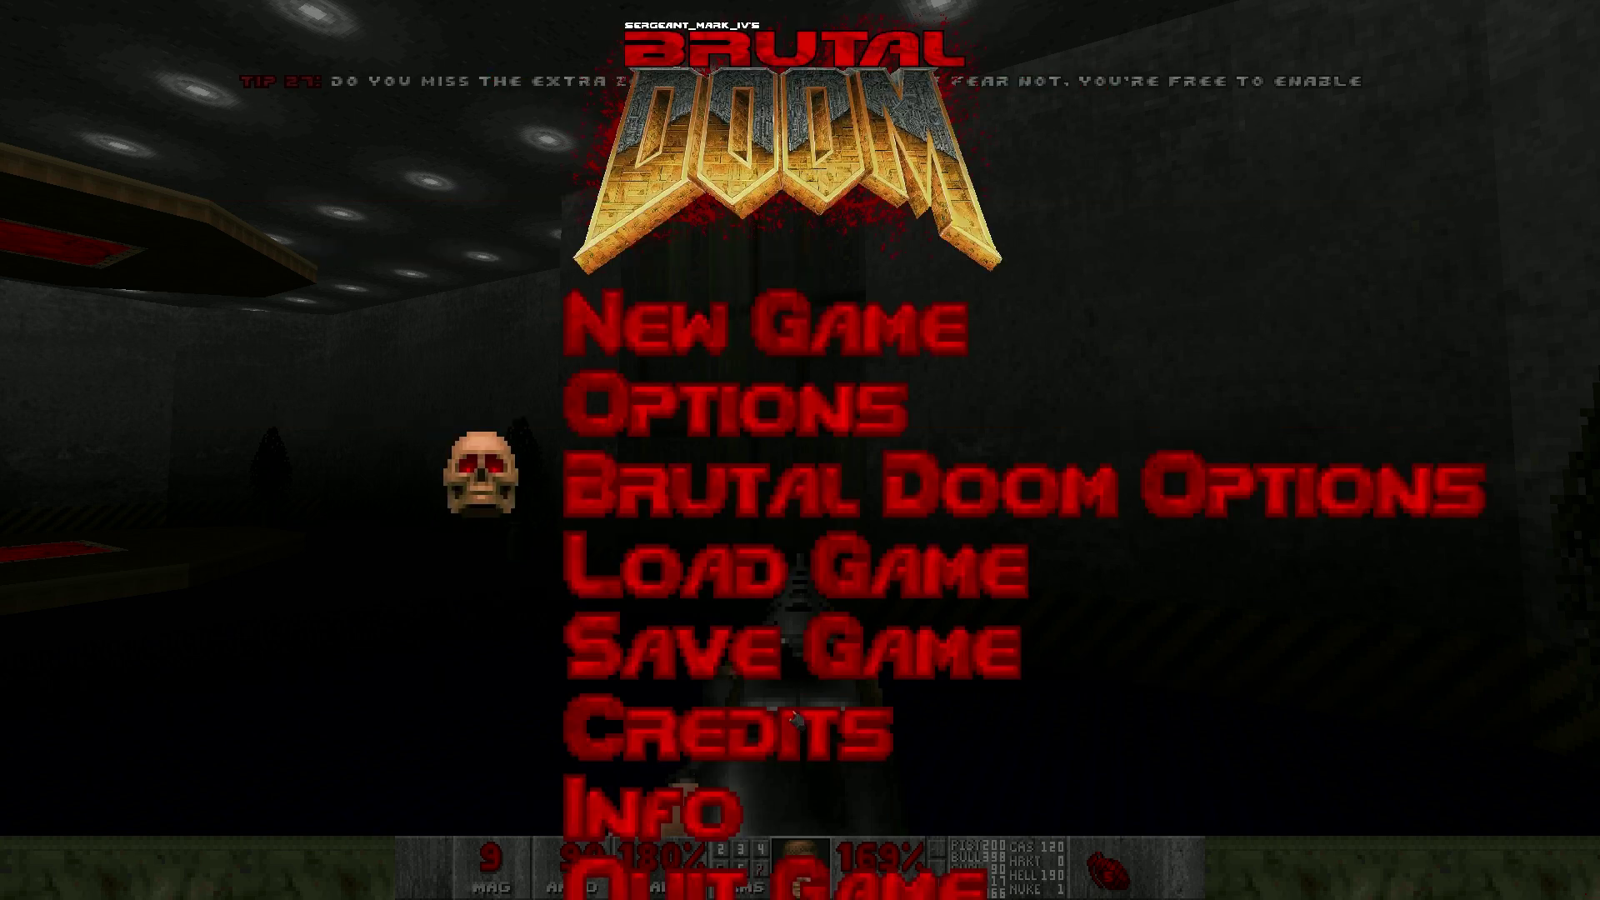
Open Customize Controls in the game options and review the key bindings for Brutal Doom's advanced actions
key(Up)
key(Return)
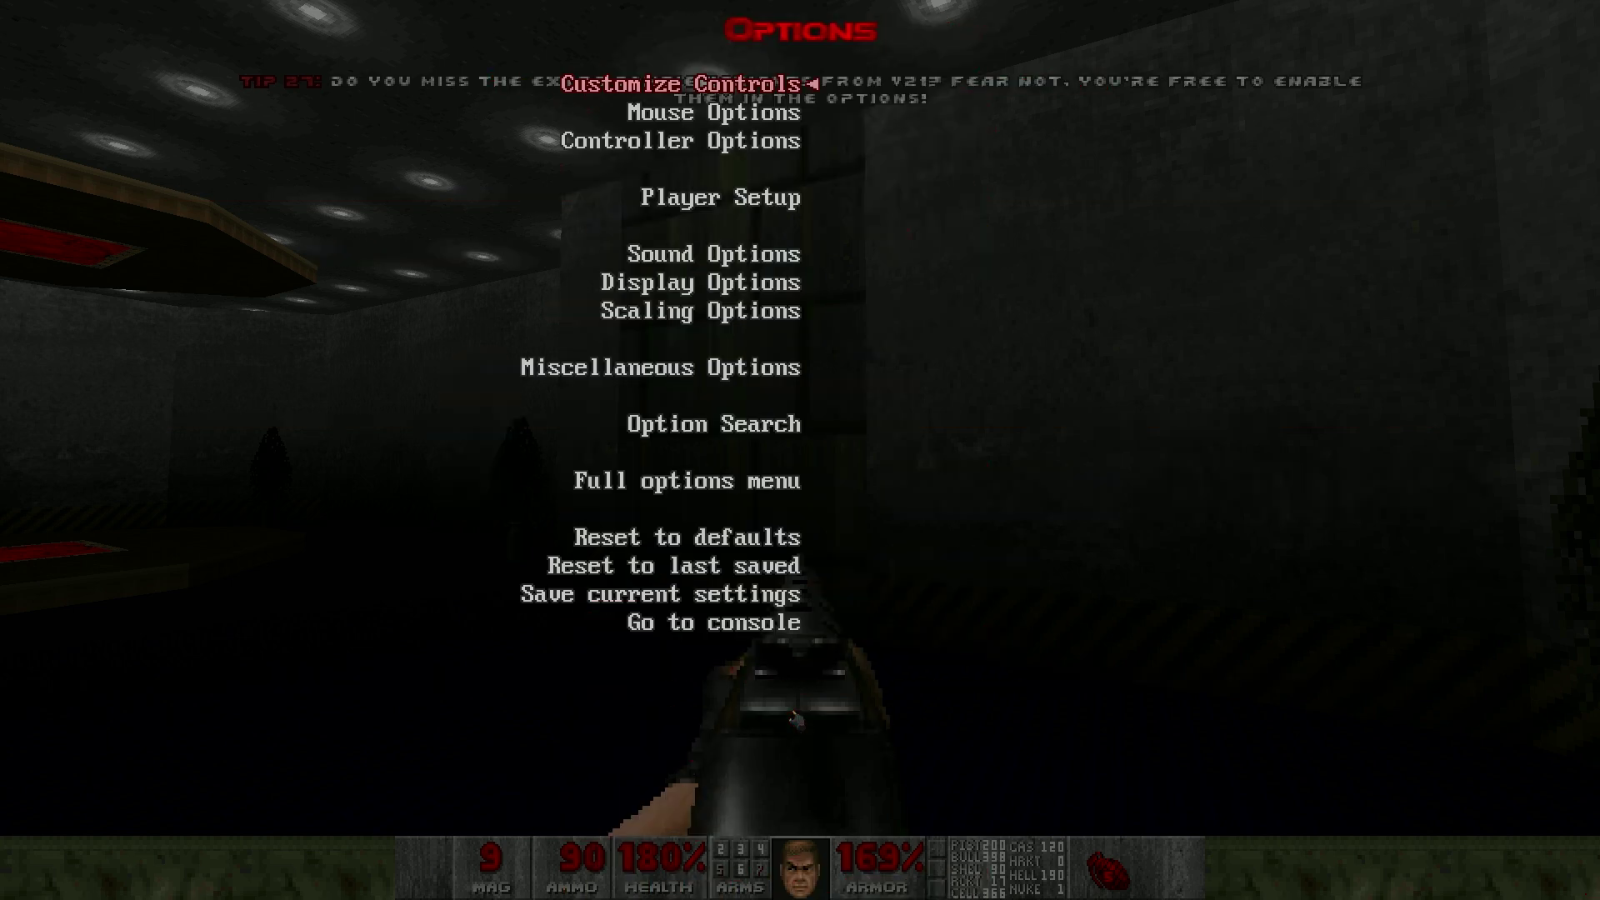
key(Return)
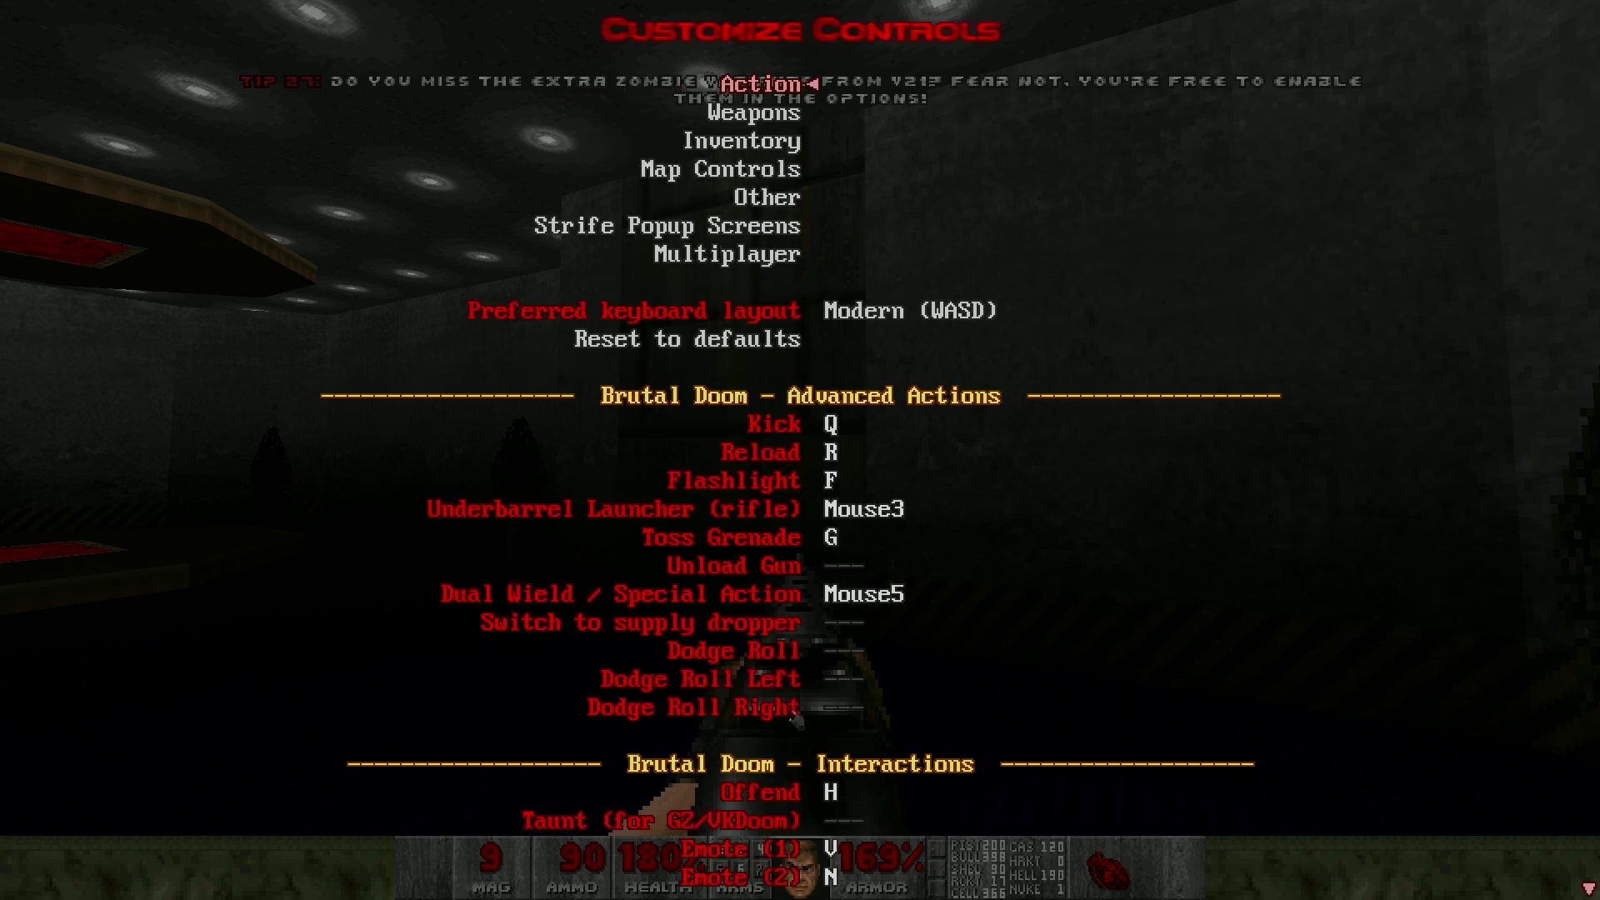
key(Down)
key(Down)
key(Down)
key(Down)
key(Down)
key(Down)
key(Down)
key(Down)
key(Down)
key(Down)
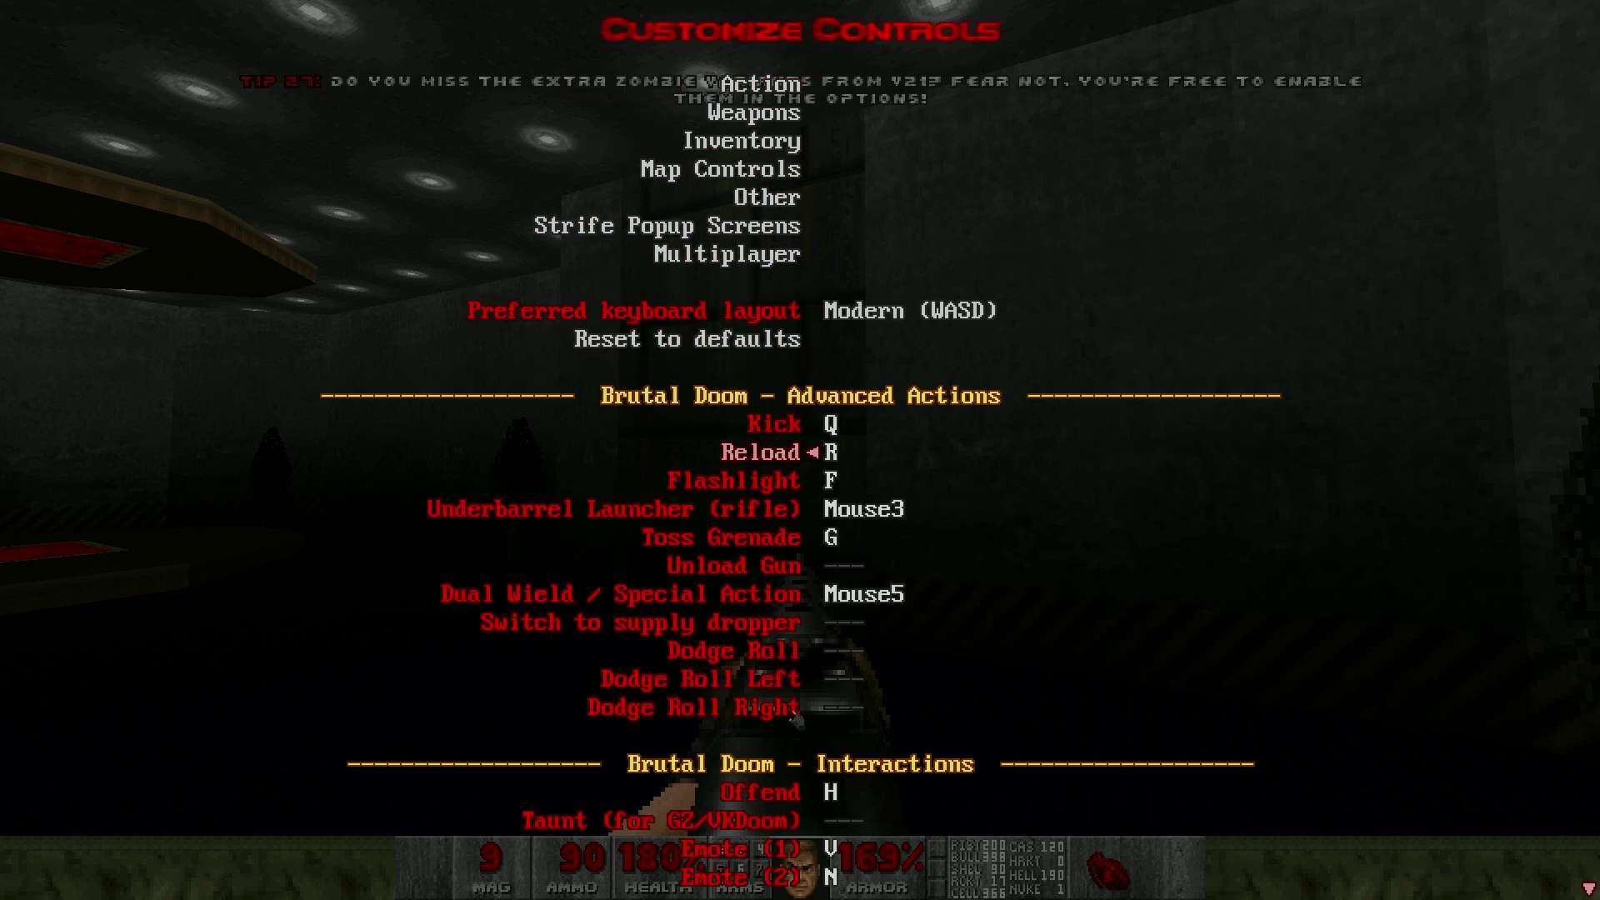
key(Up)
key(Down)
key(Down)
key(Down)
key(Down)
key(Down)
key(Down)
key(Up)
key(Up)
key(Up)
key(Up)
key(Up)
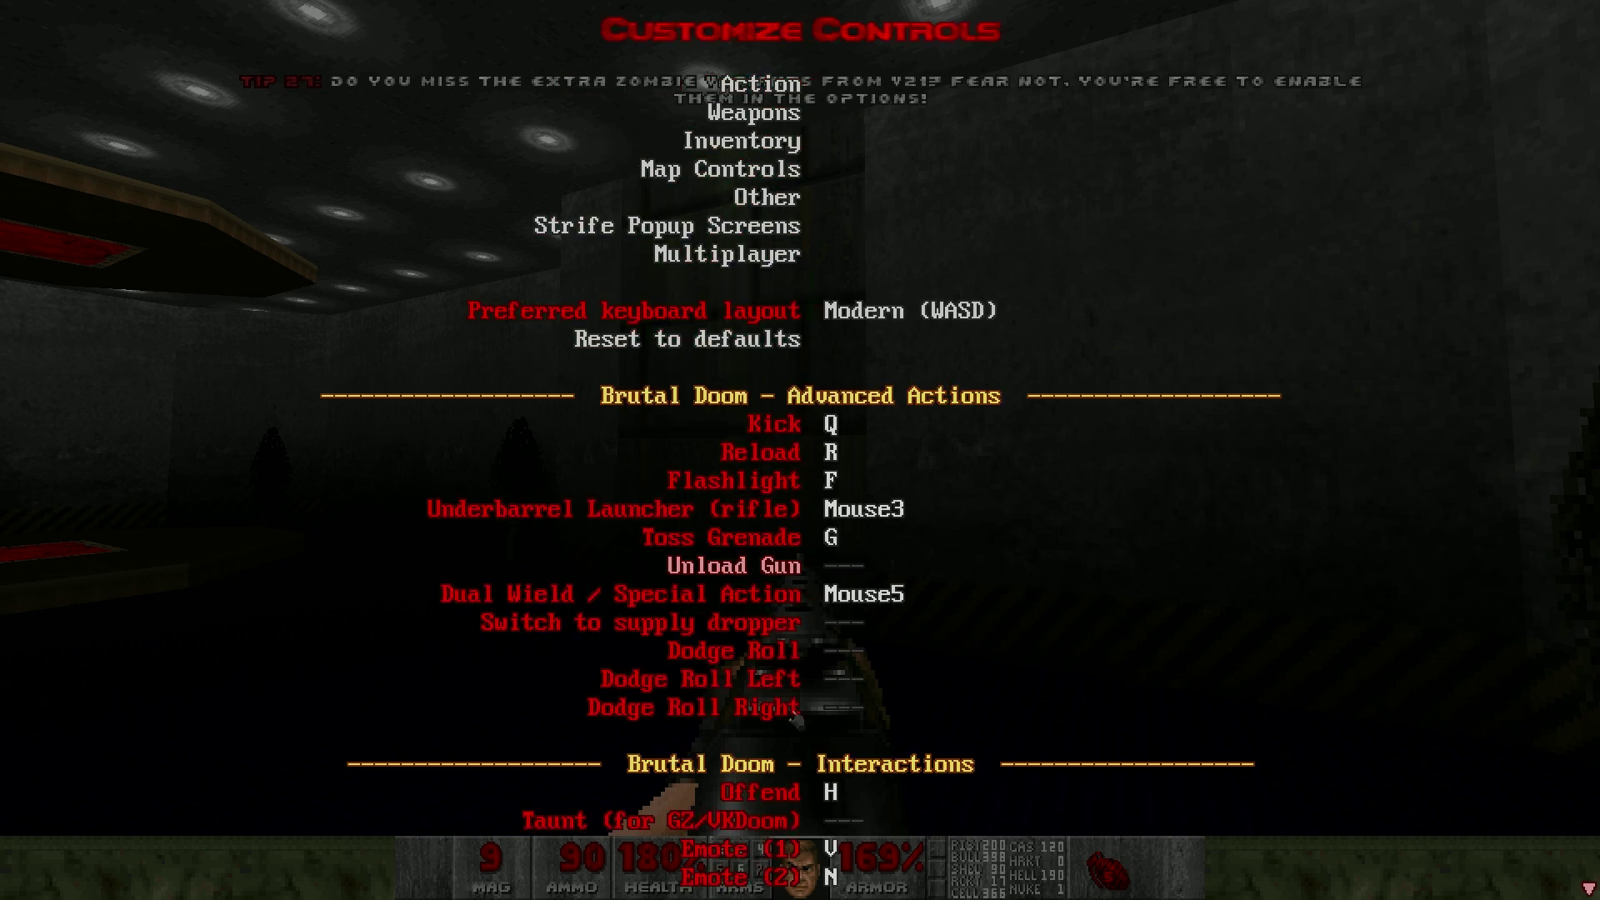
key(Down)
key(Down)
key(Down)
key(Down)
key(Down)
key(Down)
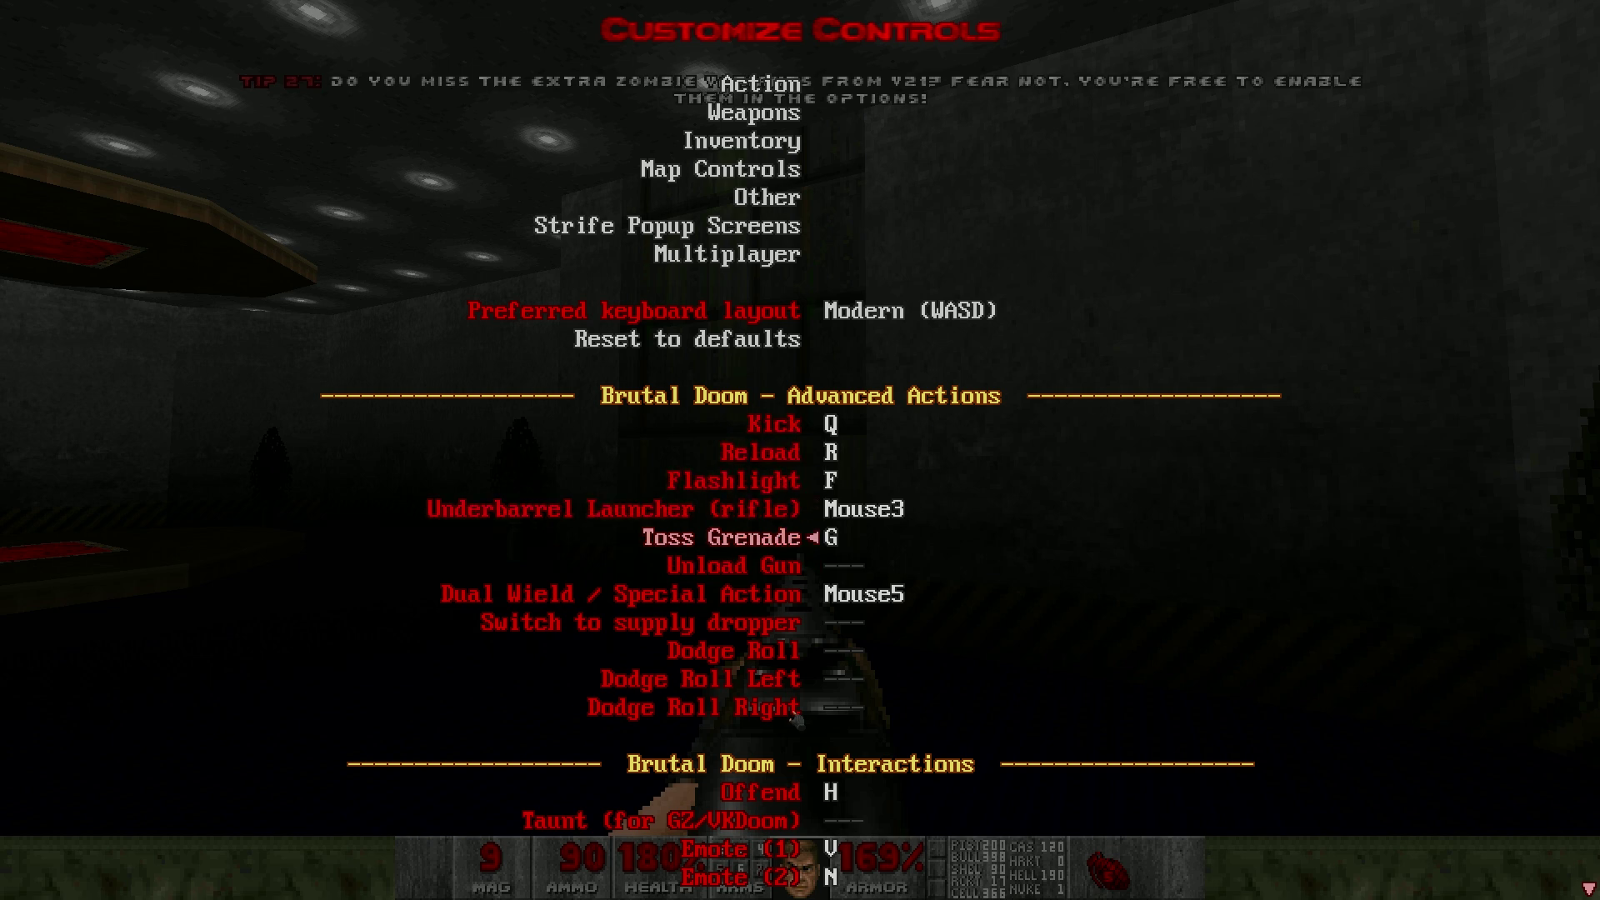
key(Up)
key(Up)
key(Up)
key(Up)
key(Up)
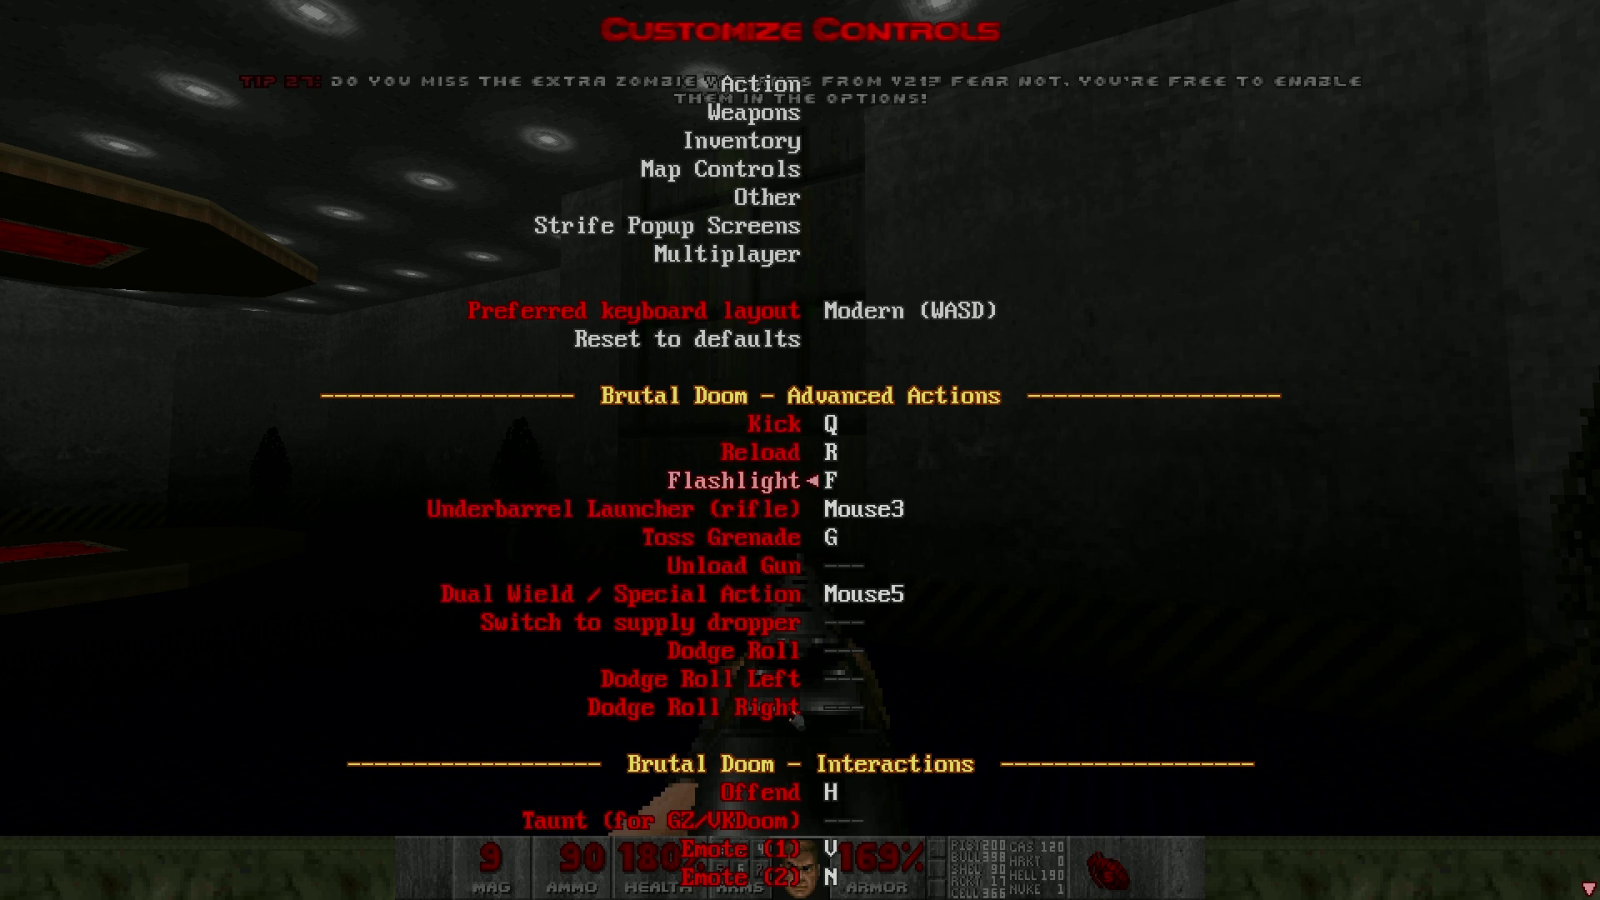
key(Escape)
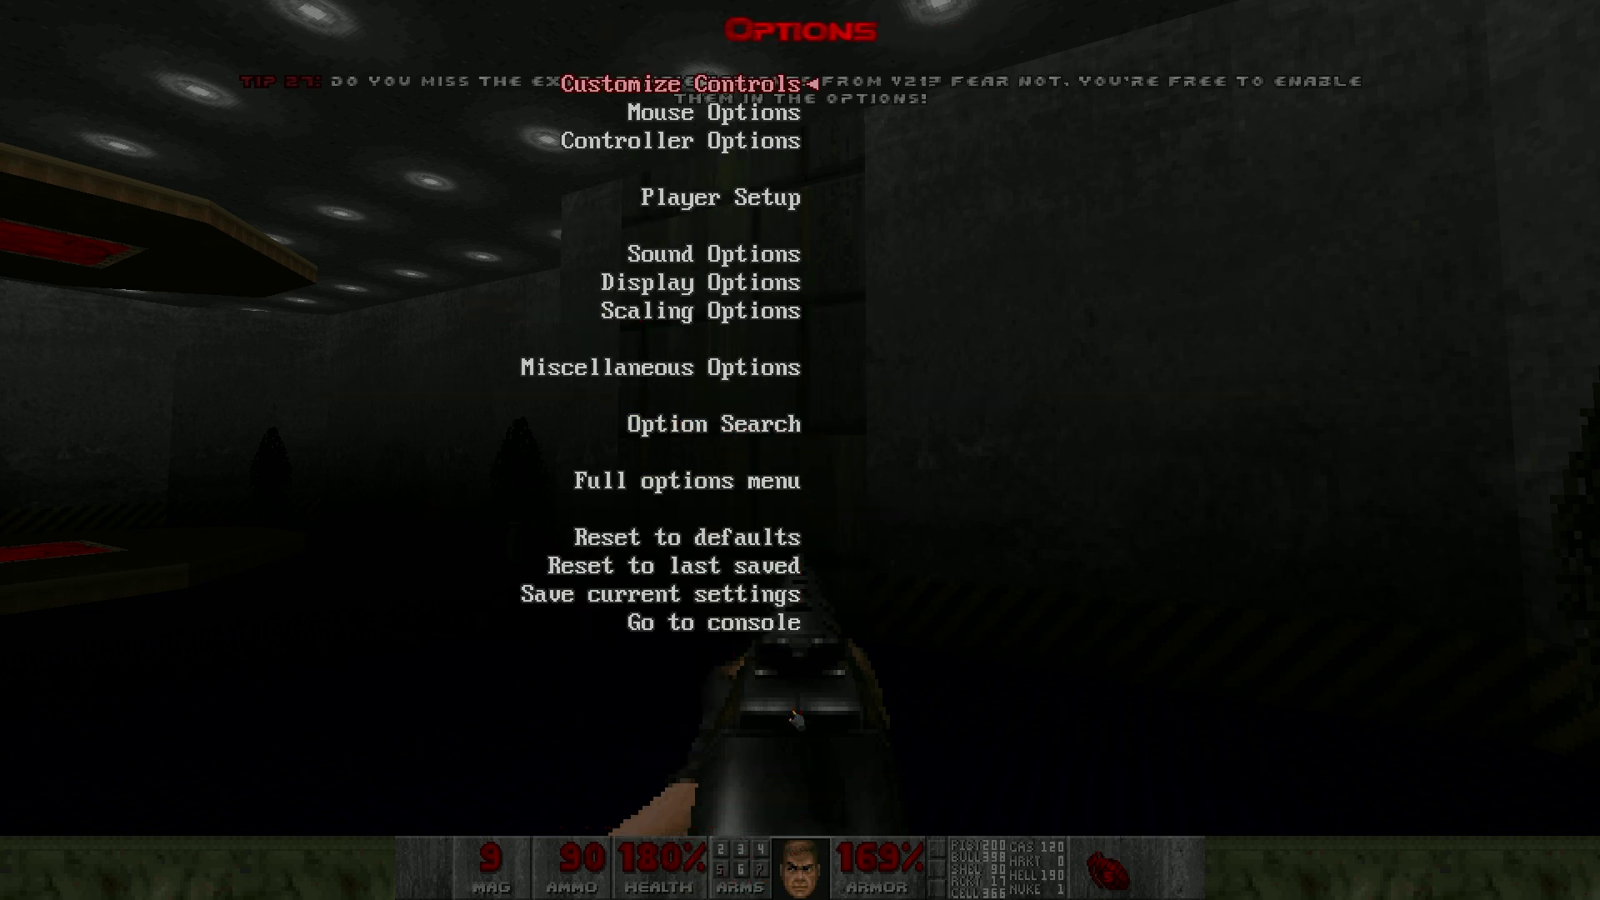
Look over the save and reset entries in the game options, and resume the game by walking forward in the level
key(Up)
key(Up)
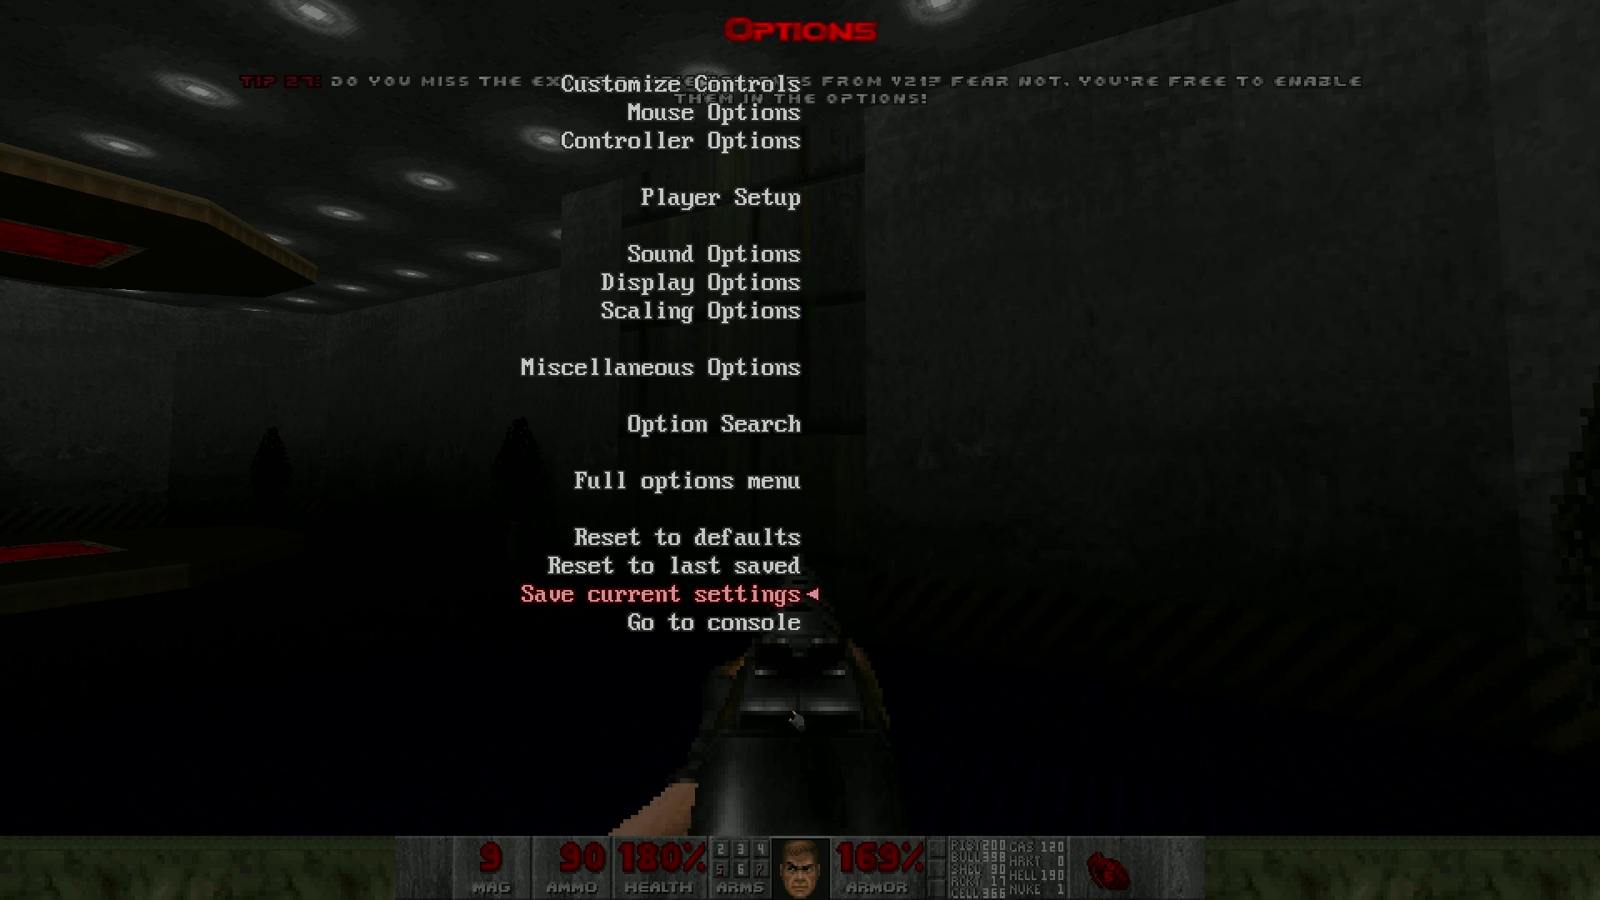
key(Up)
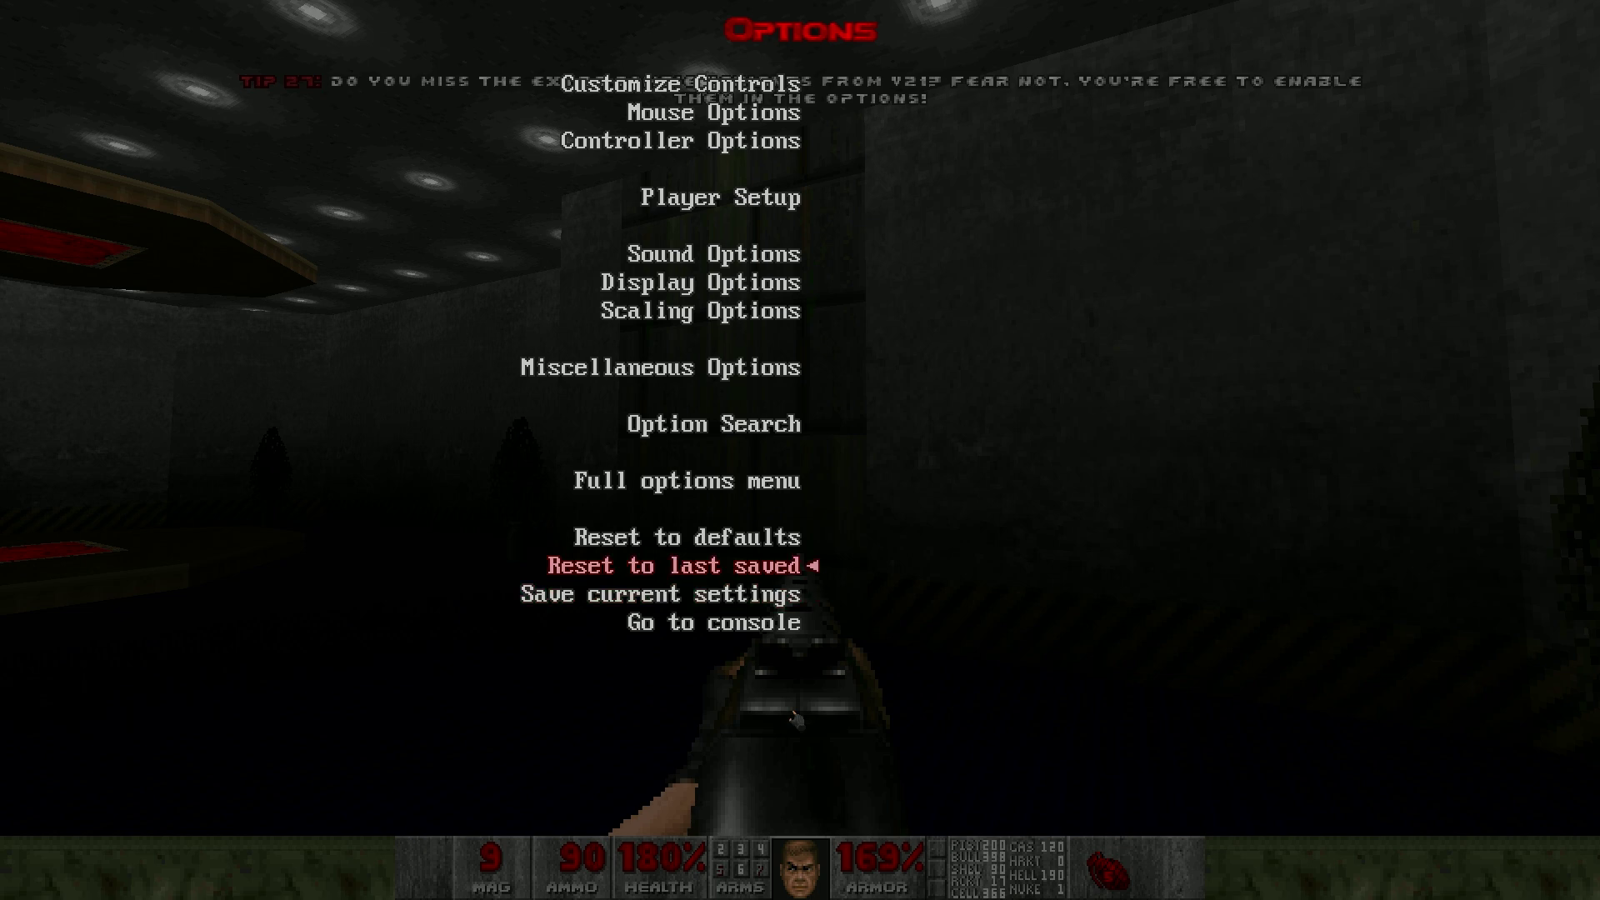
key(Escape)
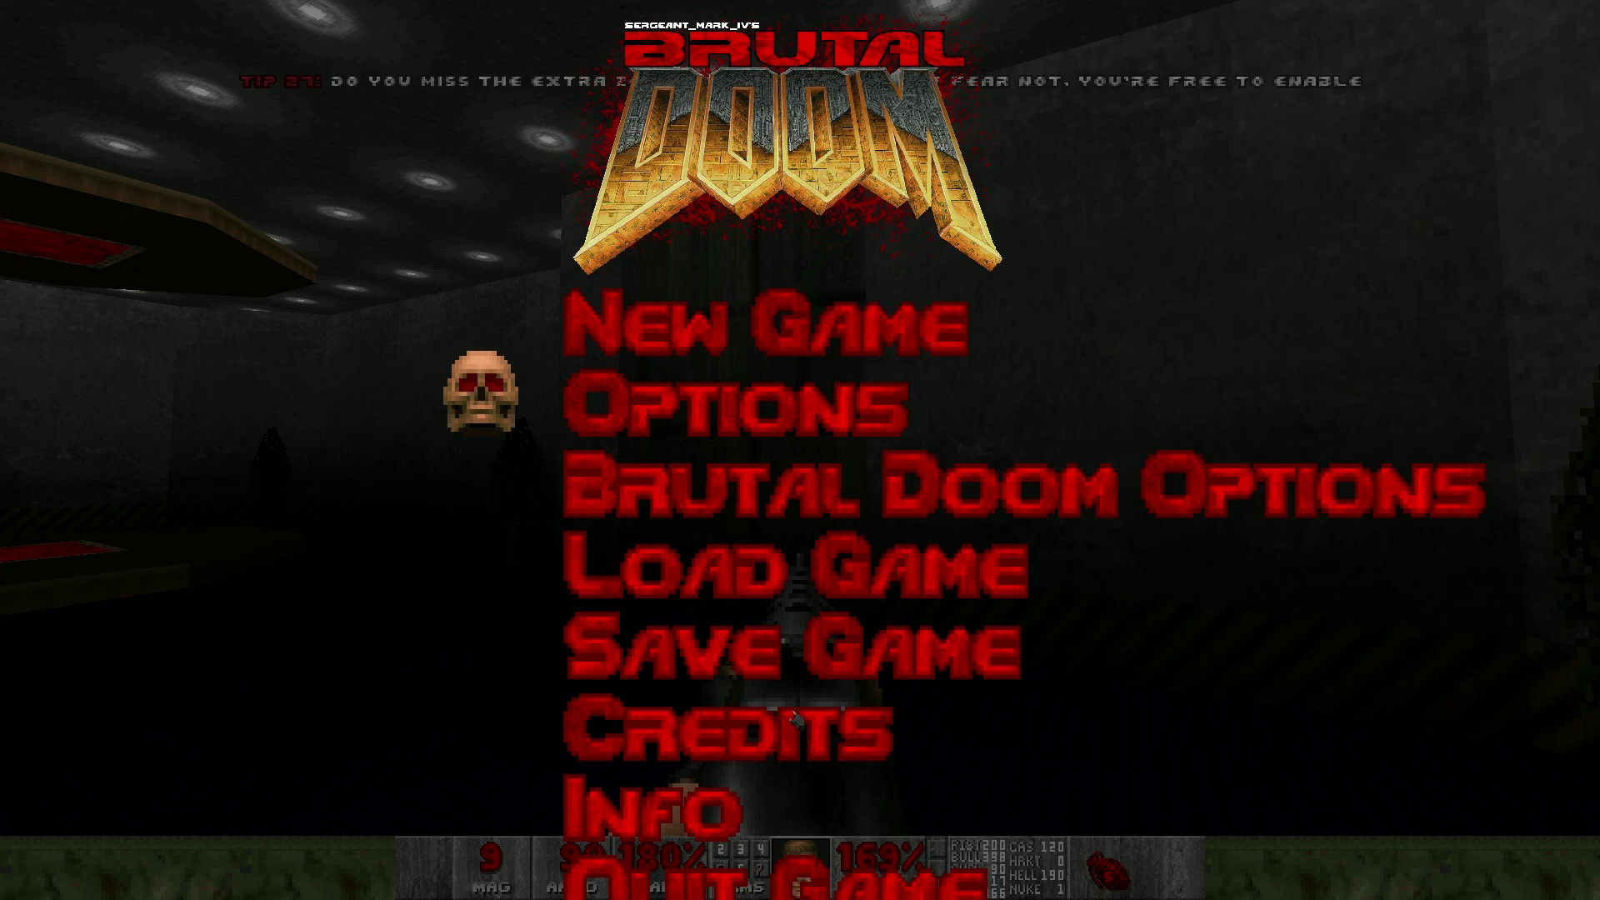
key(Escape)
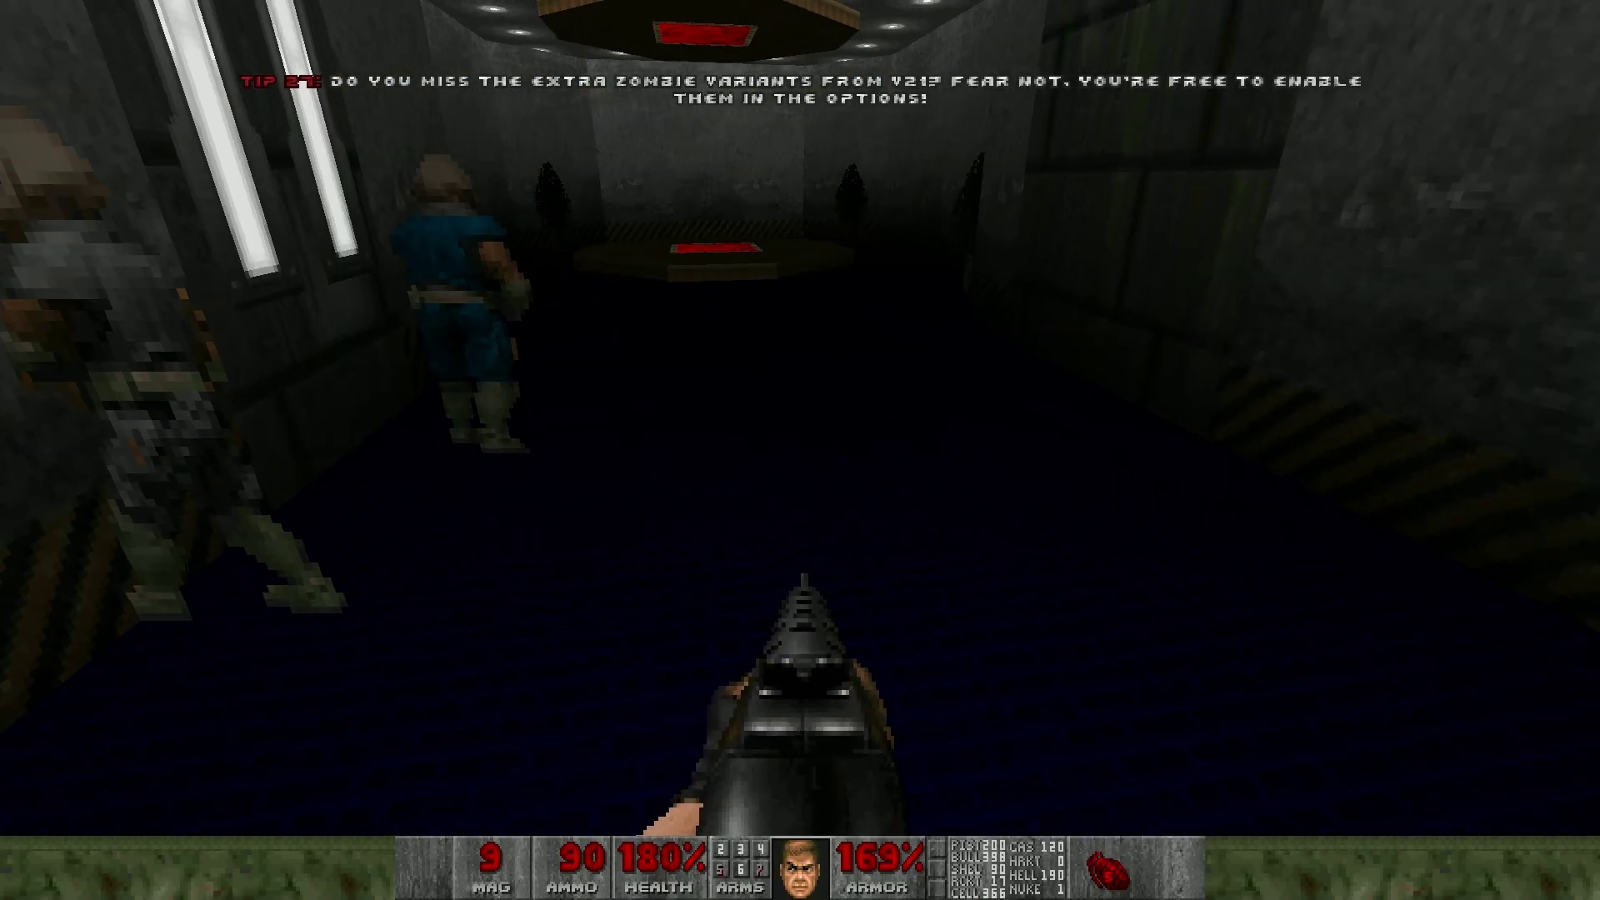
key(w)
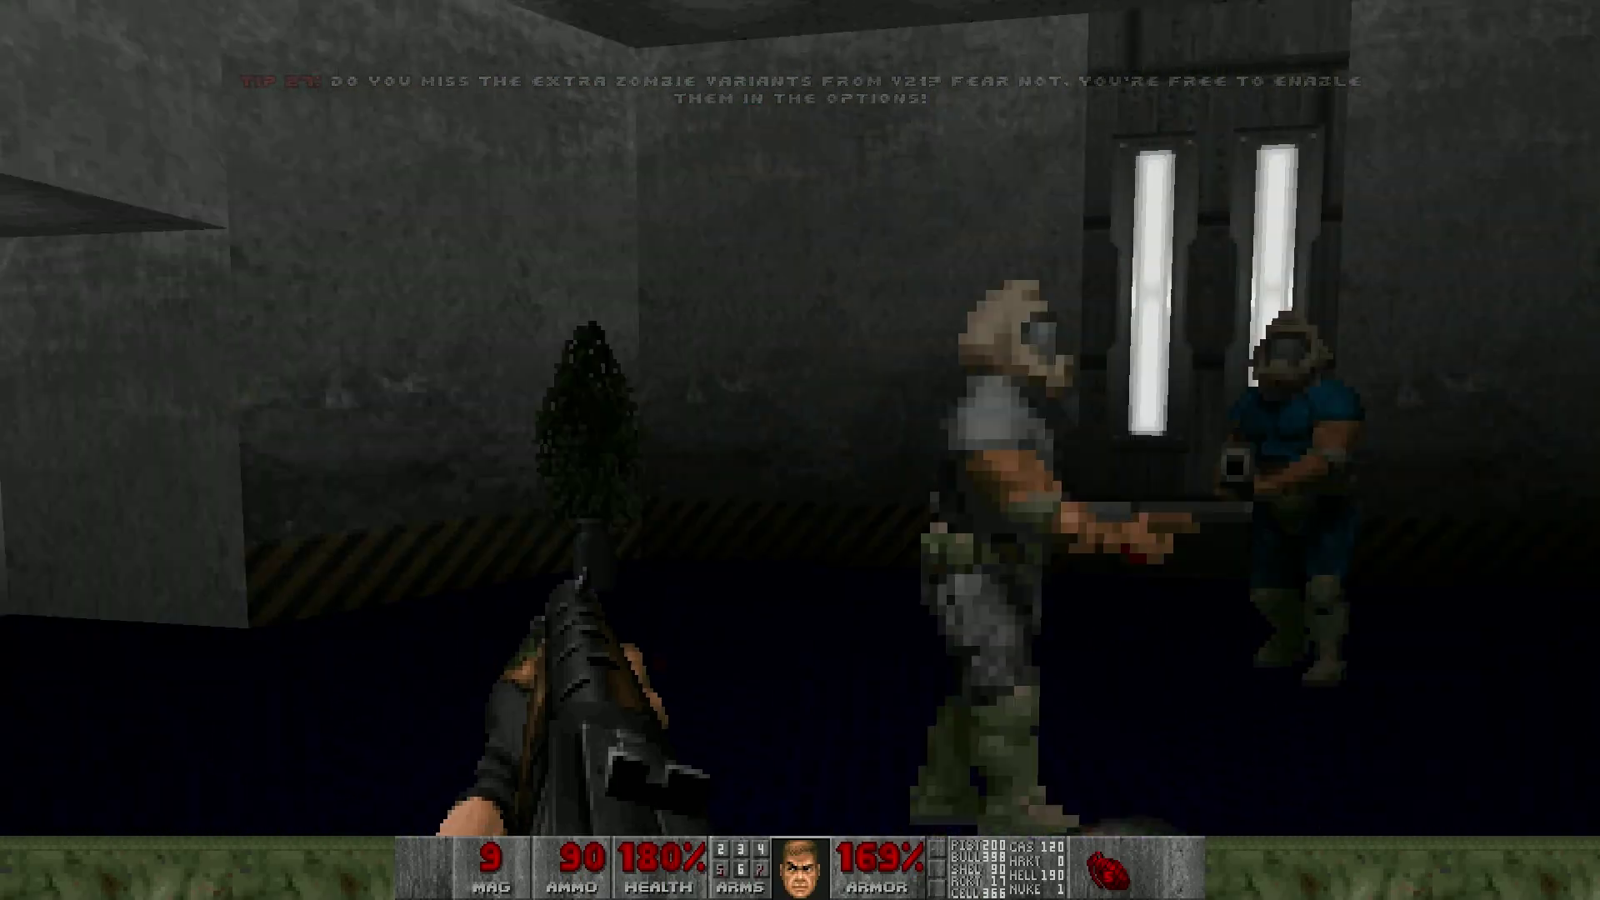
key(w)
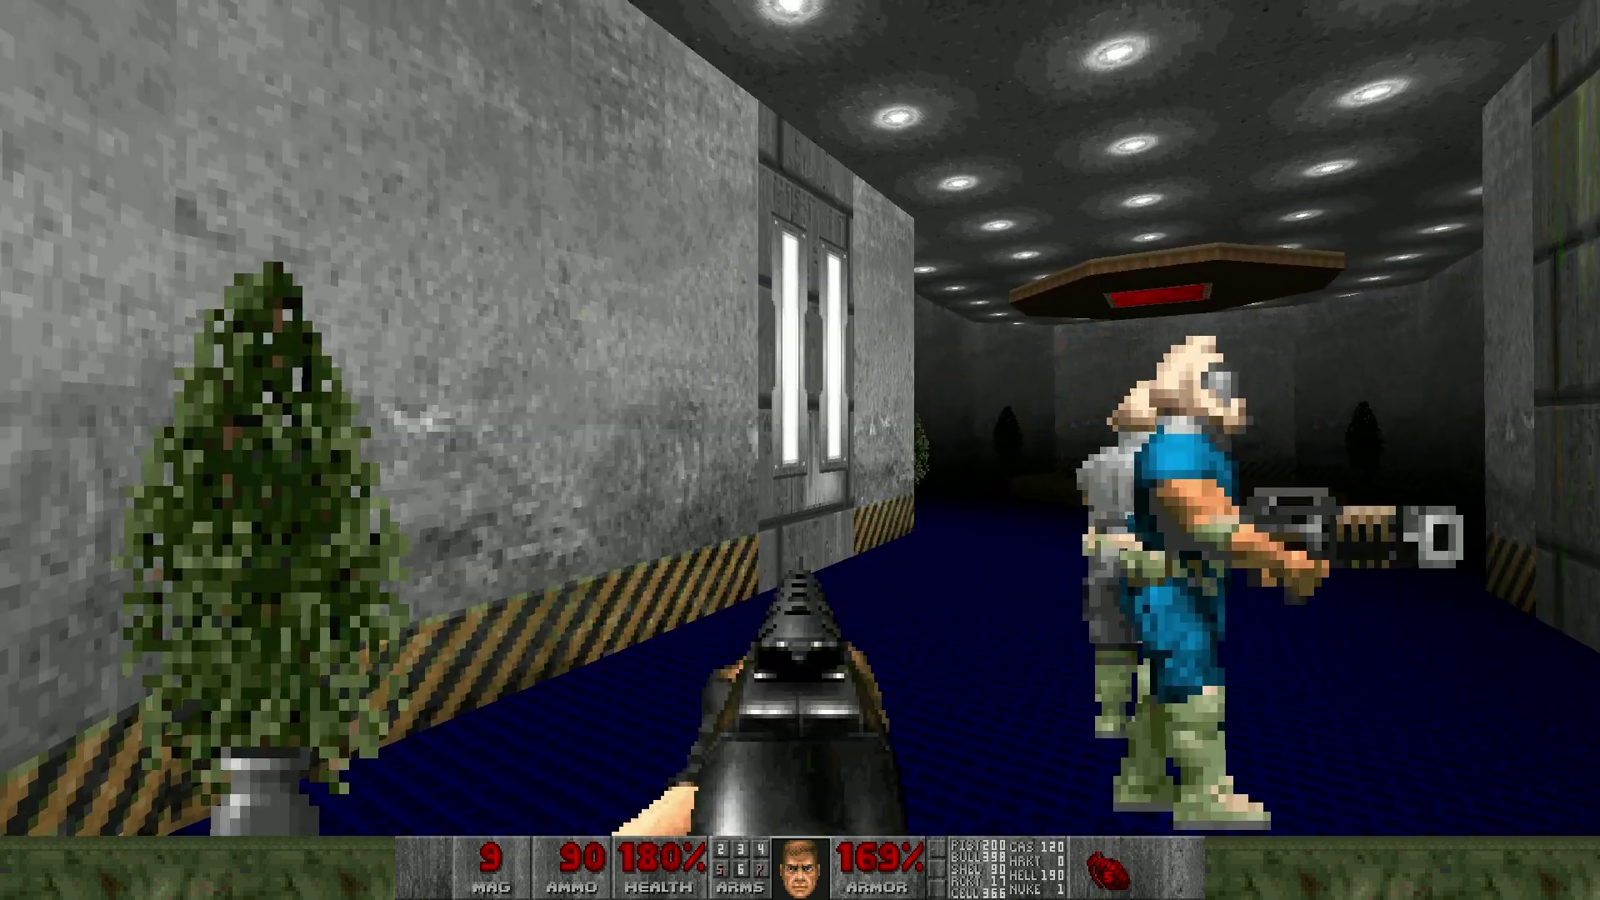
Walk forward through the dark blue-floored hall and look around at the accompanying marines
key(w)
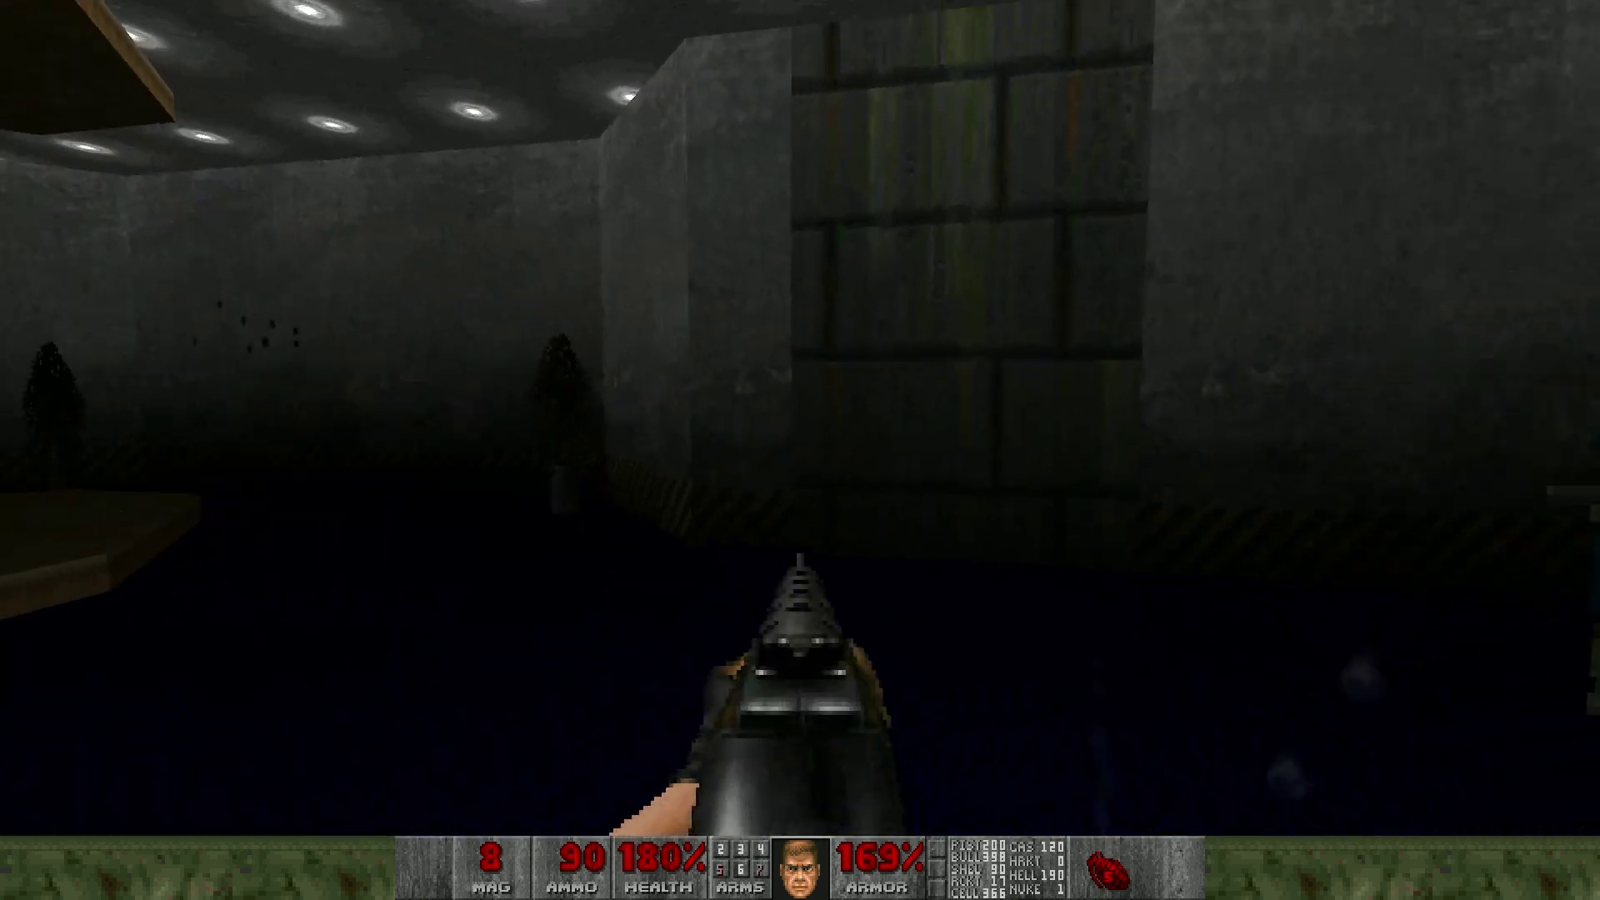
key(w)
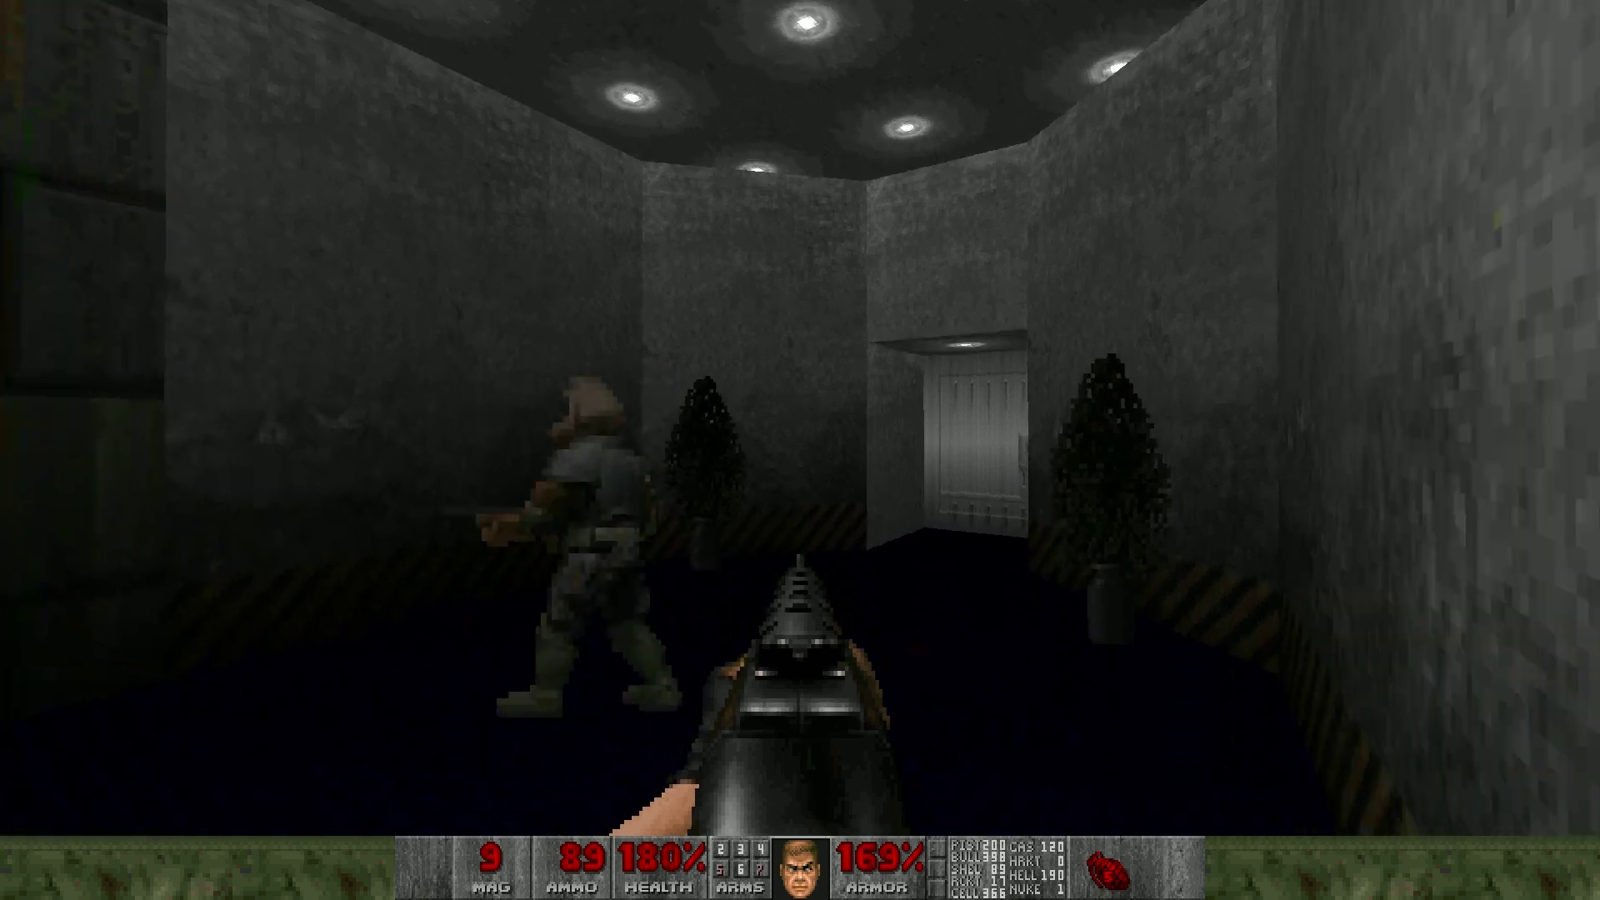
key(w)
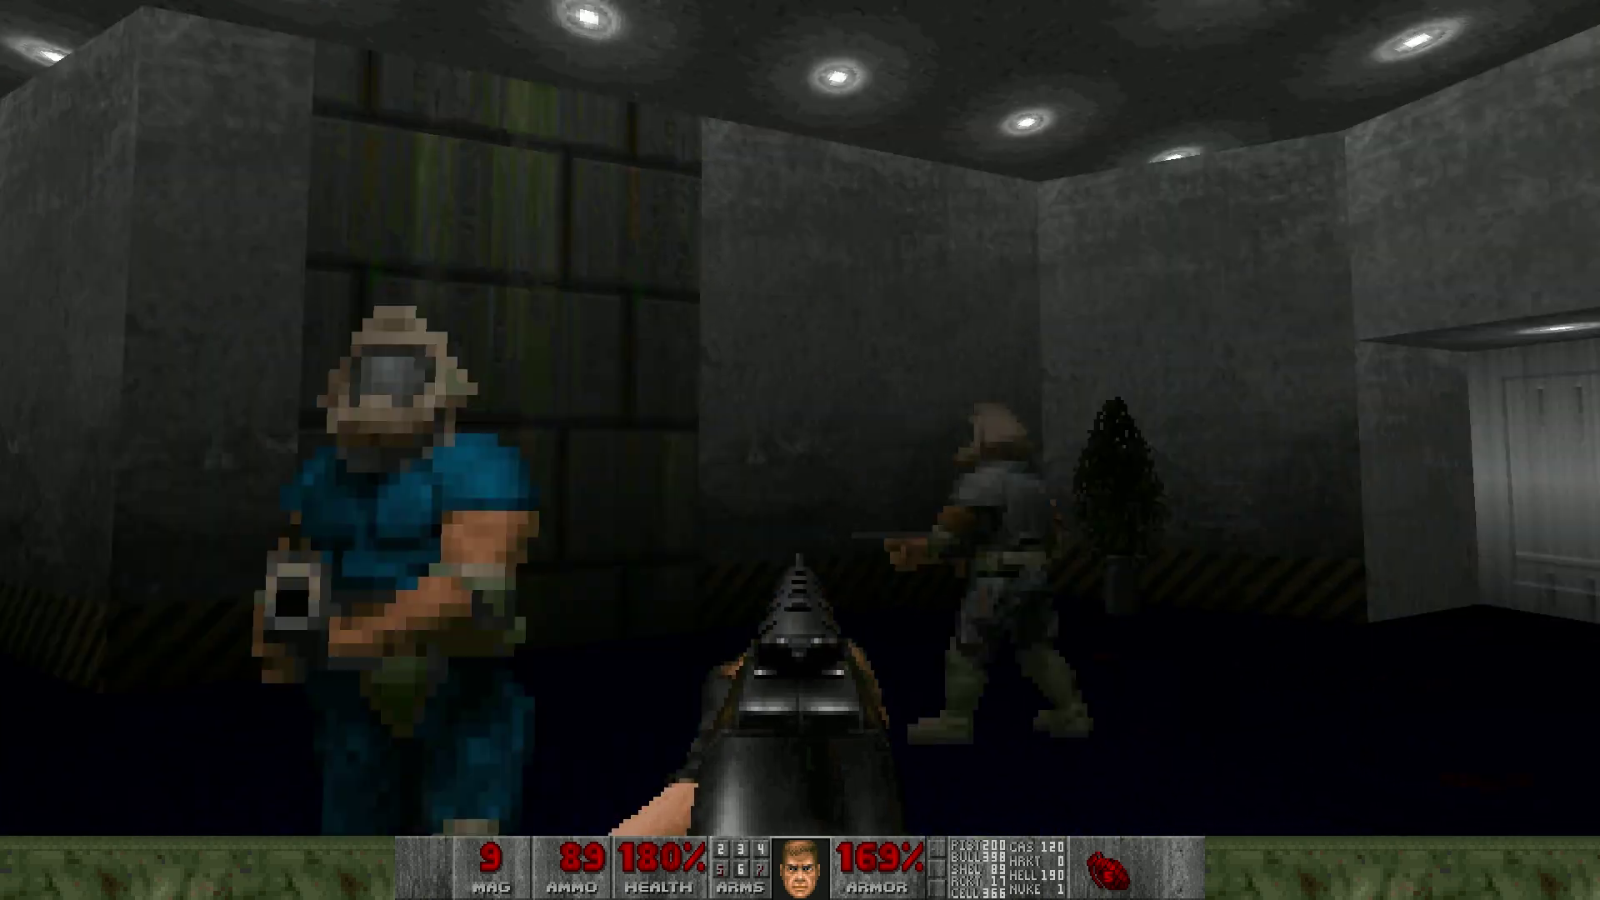
Quit the game from its main menu, confirm the exit, and switch to AMD Software's recording controls
key(Escape)
key(Up)
key(Up)
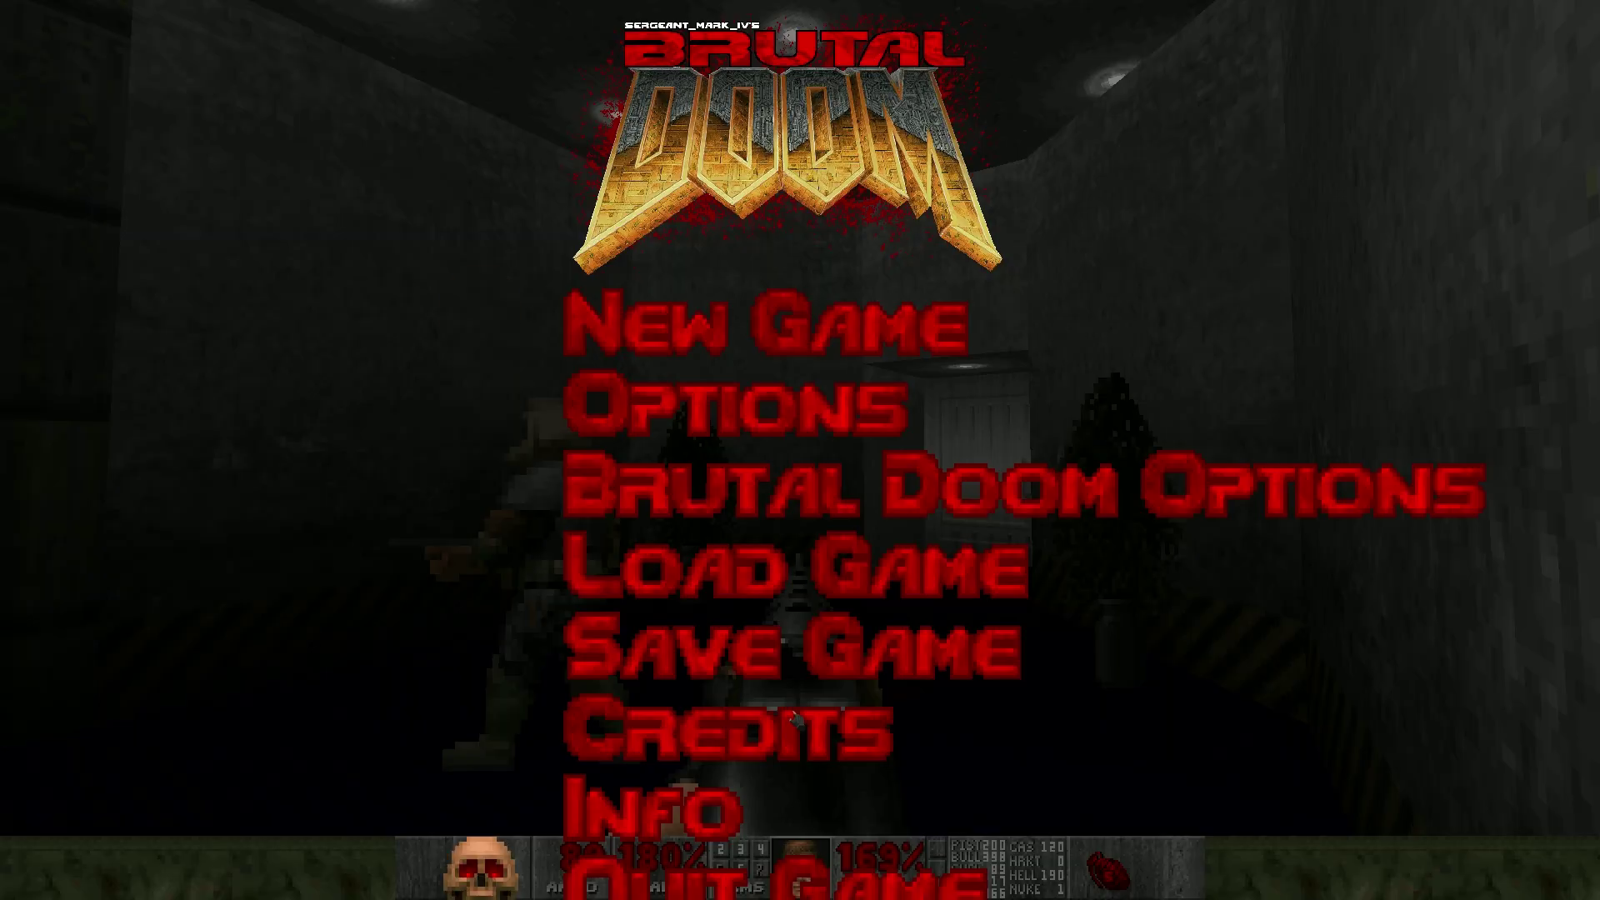
key(Return)
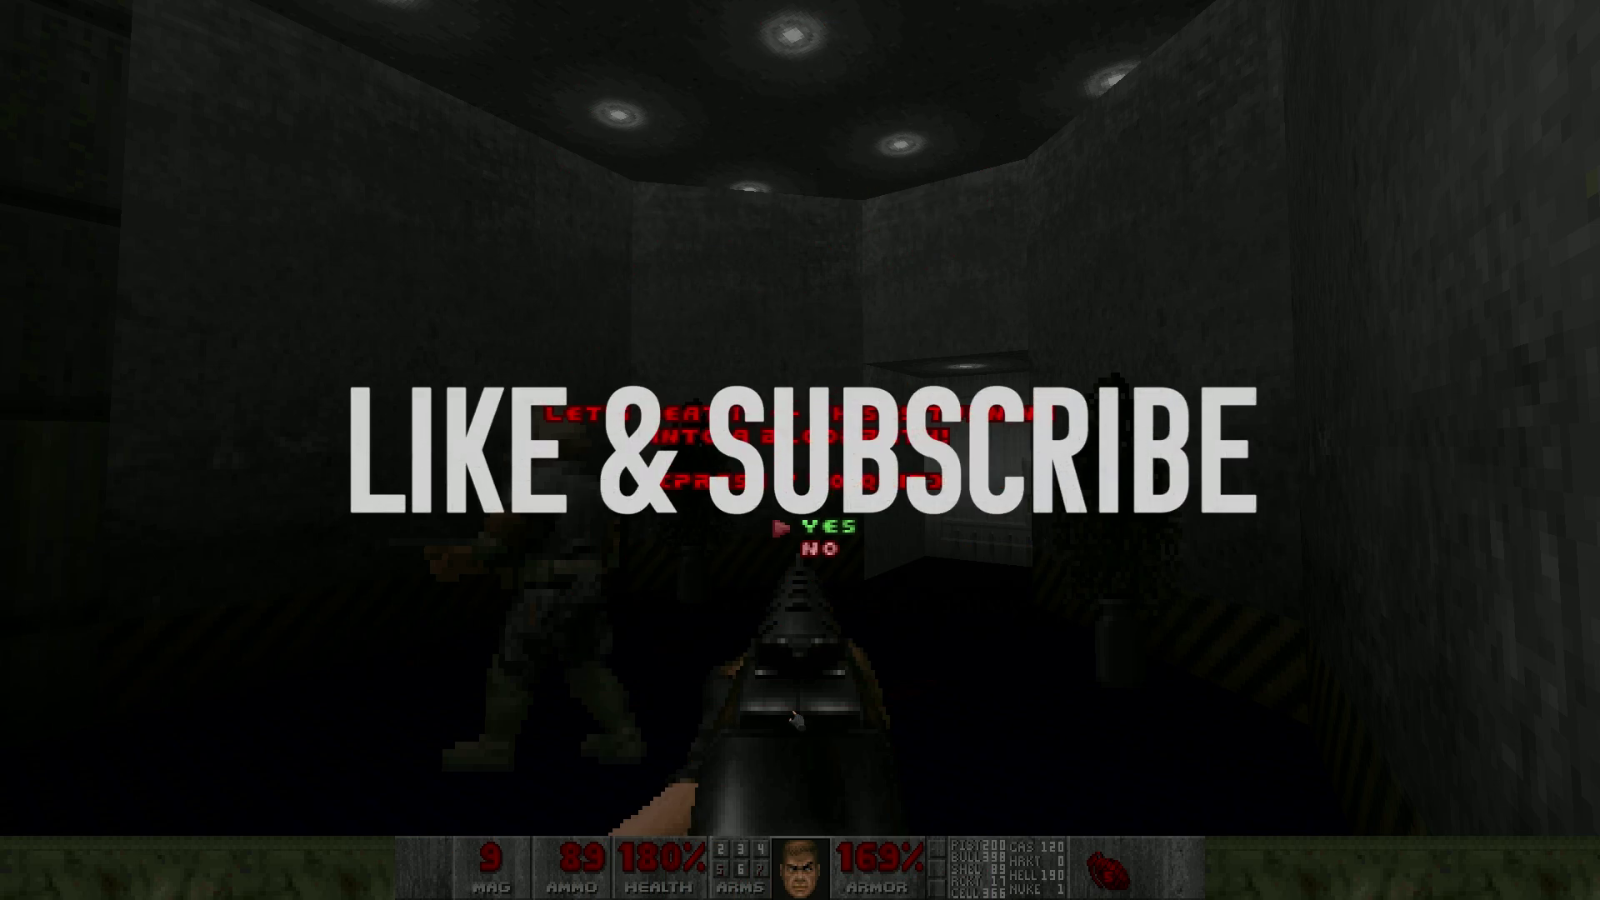
key(Return)
click(789, 712)
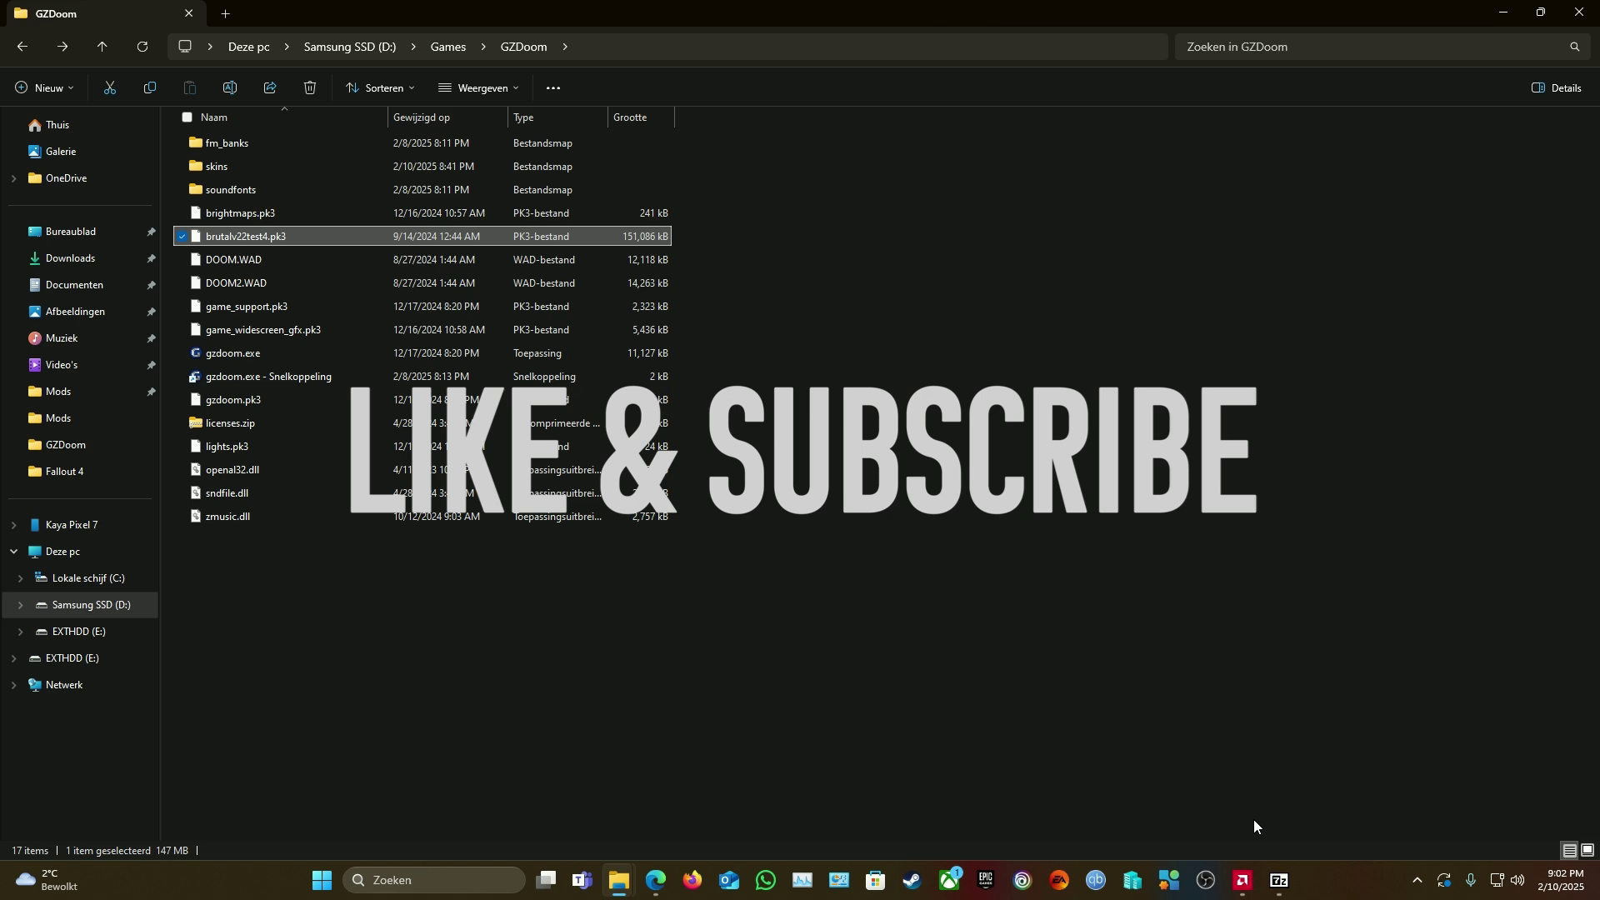
click(1242, 881)
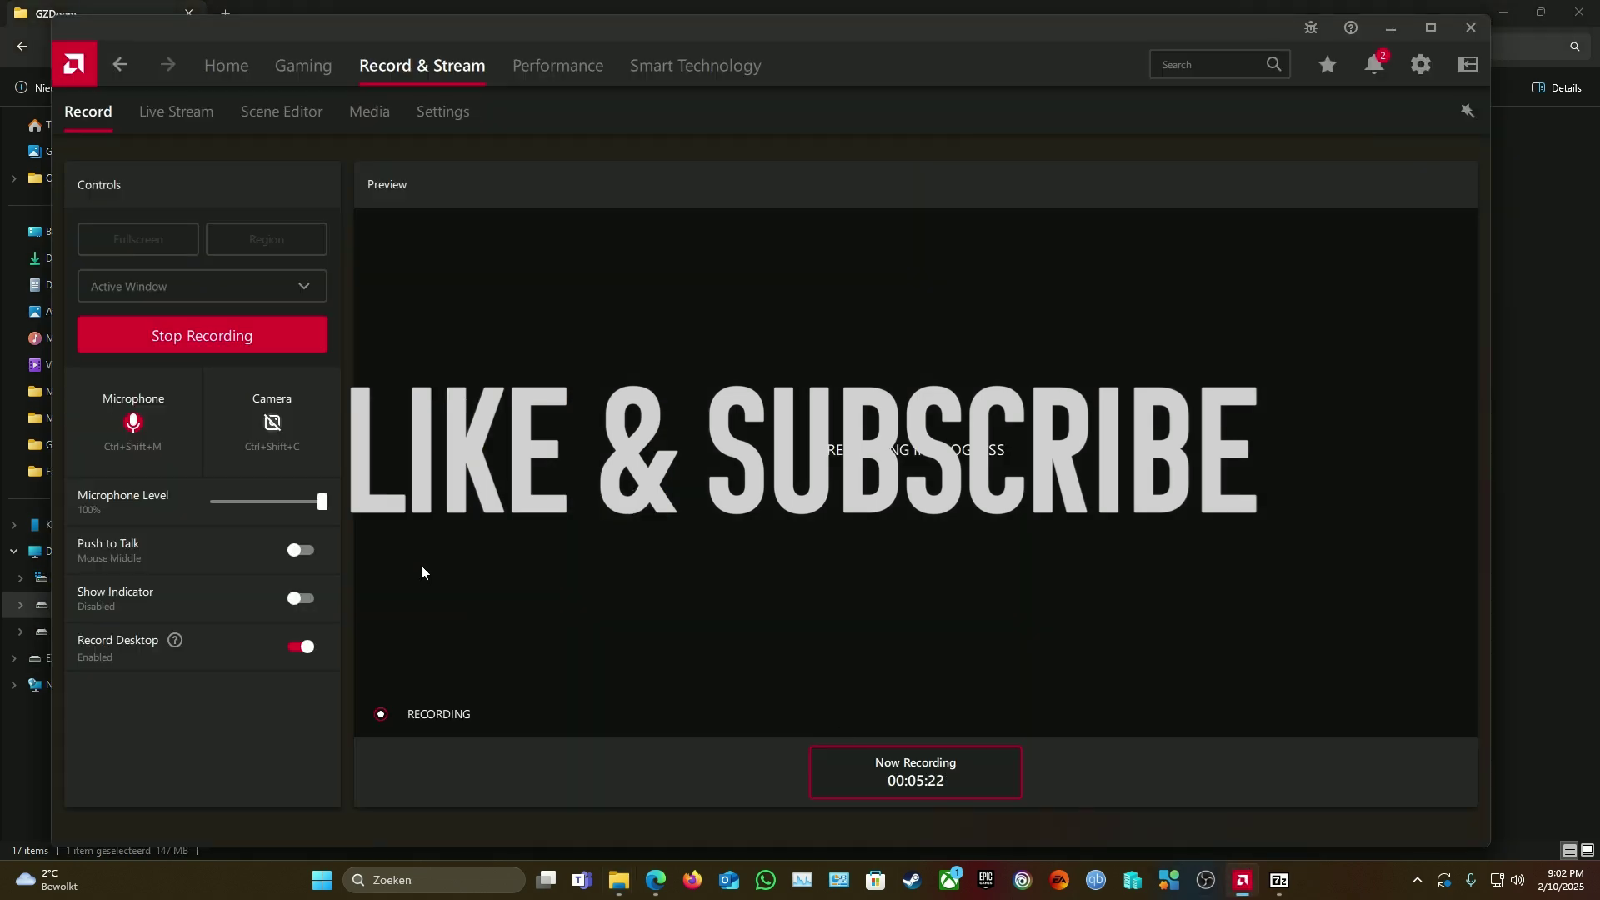